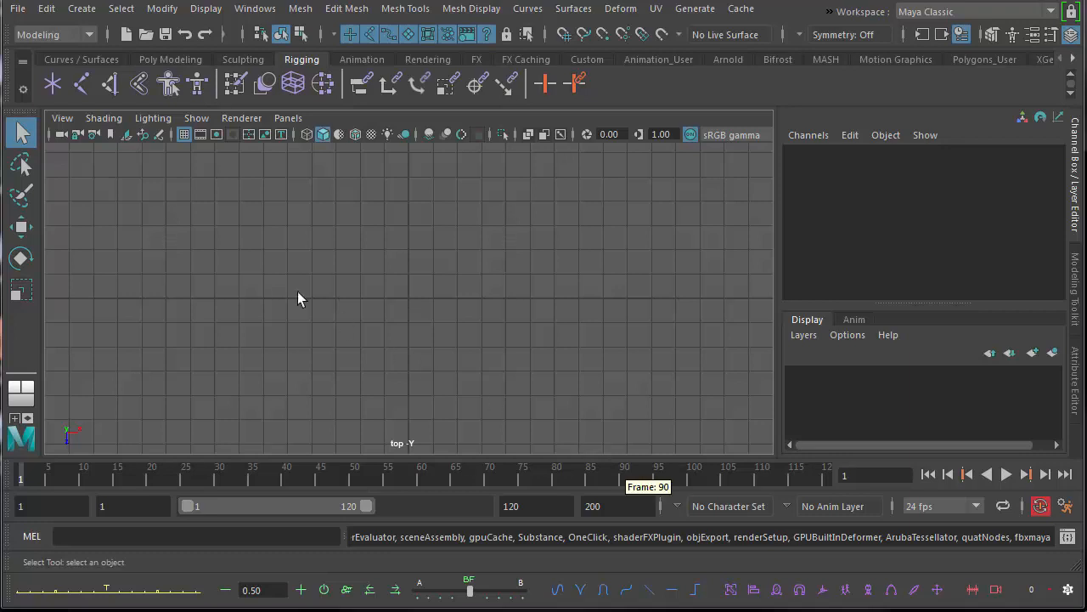
Create a new project named bouncingBall_24Aug2018 in X:/myDocuments/maya/projects with the default folder locations
{"action": "left_click", "coordinate": [18, 10]}
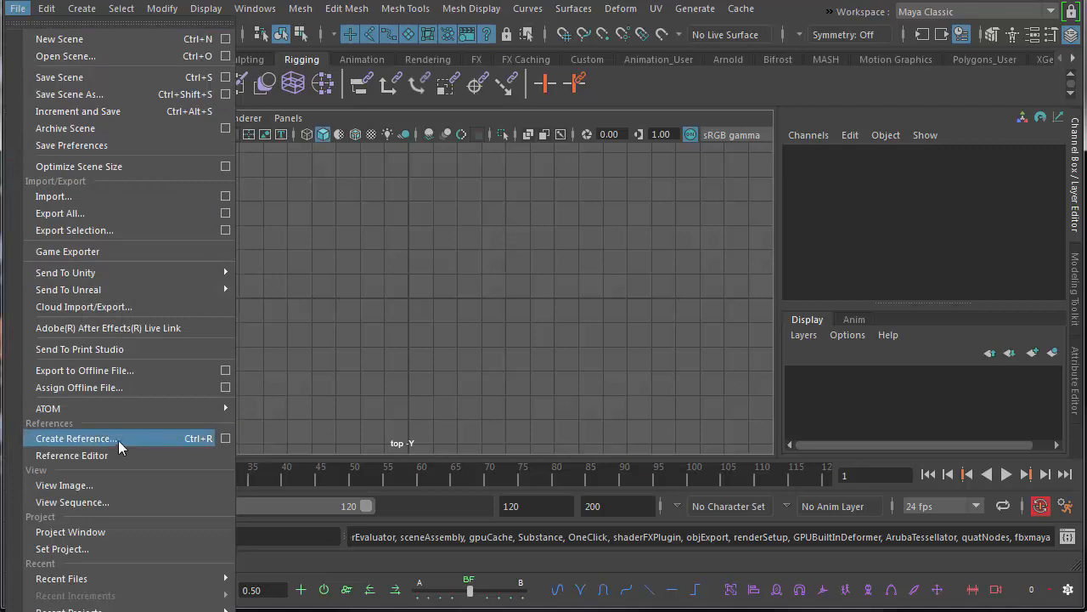
{"action": "left_click", "coordinate": [125, 531]}
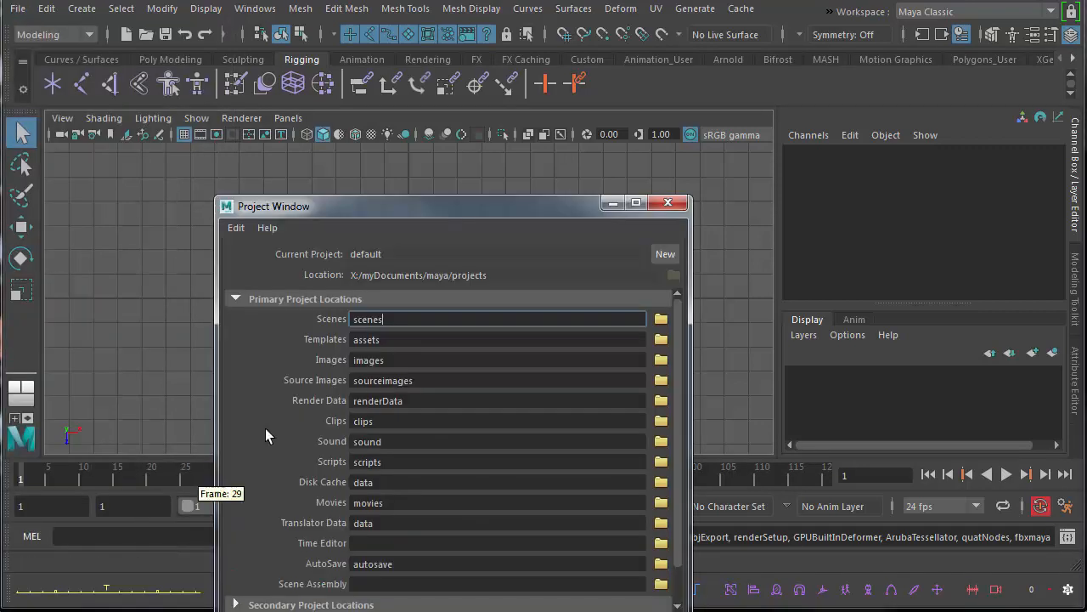
{"action": "left_click", "coordinate": [665, 255]}
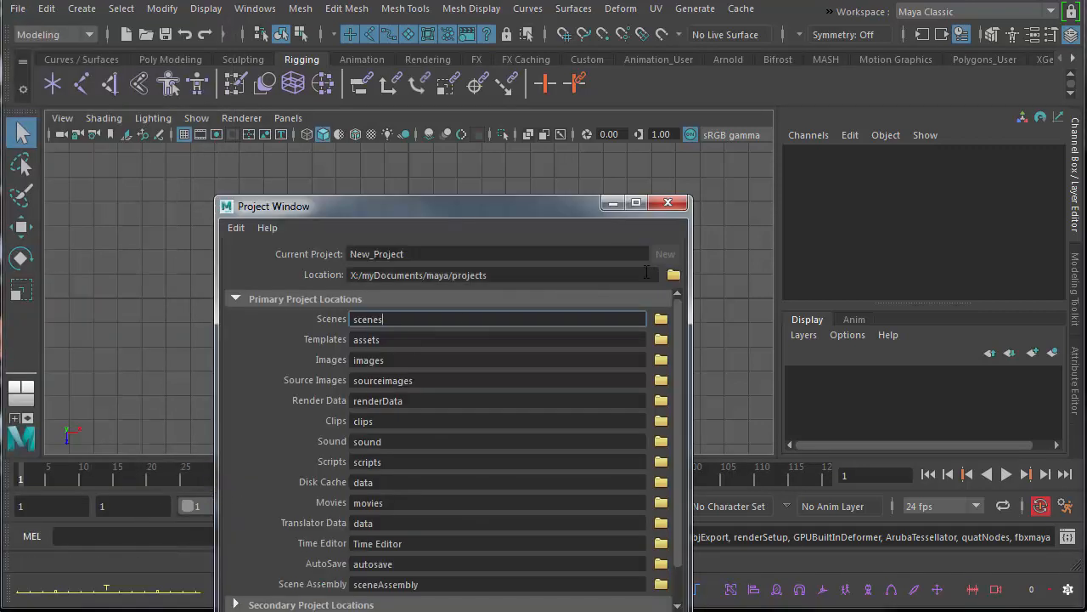
{"action": "left_click", "coordinate": [417, 257]}
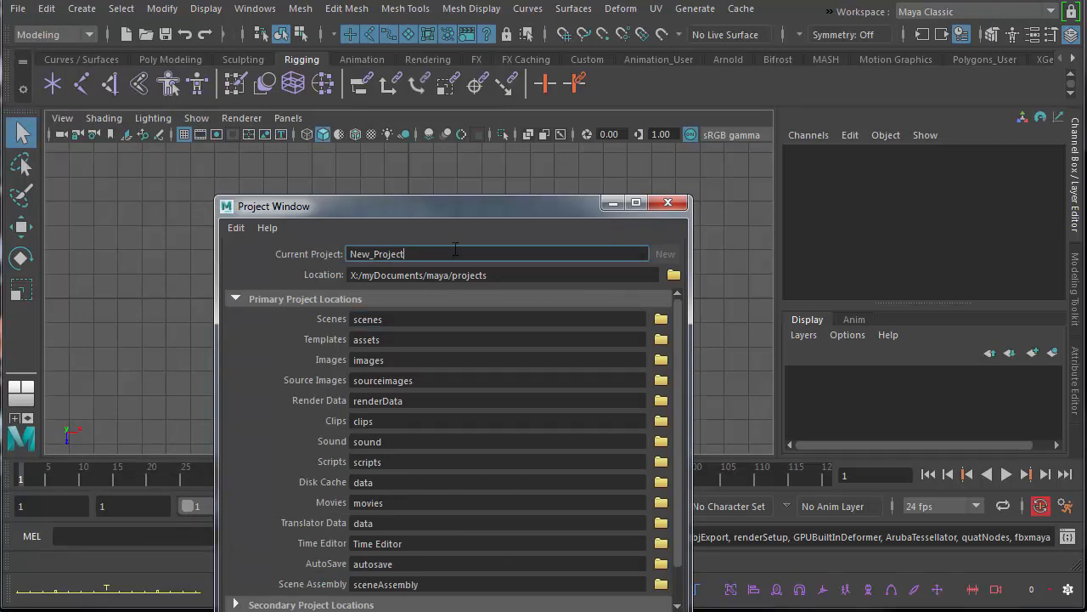
{"action": "key", "text": "BackSpace"}
{"action": "key", "text": "BackSpace"}
{"action": "key", "text": "BackSpace"}
{"action": "key", "text": "BackSpace"}
{"action": "key", "text": "BackSpace"}
{"action": "key", "text": "BackSpace"}
{"action": "key", "text": "BackSpace"}
{"action": "key", "text": "BackSpace"}
{"action": "key", "text": "BackSpace"}
{"action": "key", "text": "BackSpace"}
{"action": "key", "text": "BackSpace"}
{"action": "type", "text": "bouncingBall_24Augu"}
{"action": "key", "text": "BackSpace"}
{"action": "type", "text": "2018"}
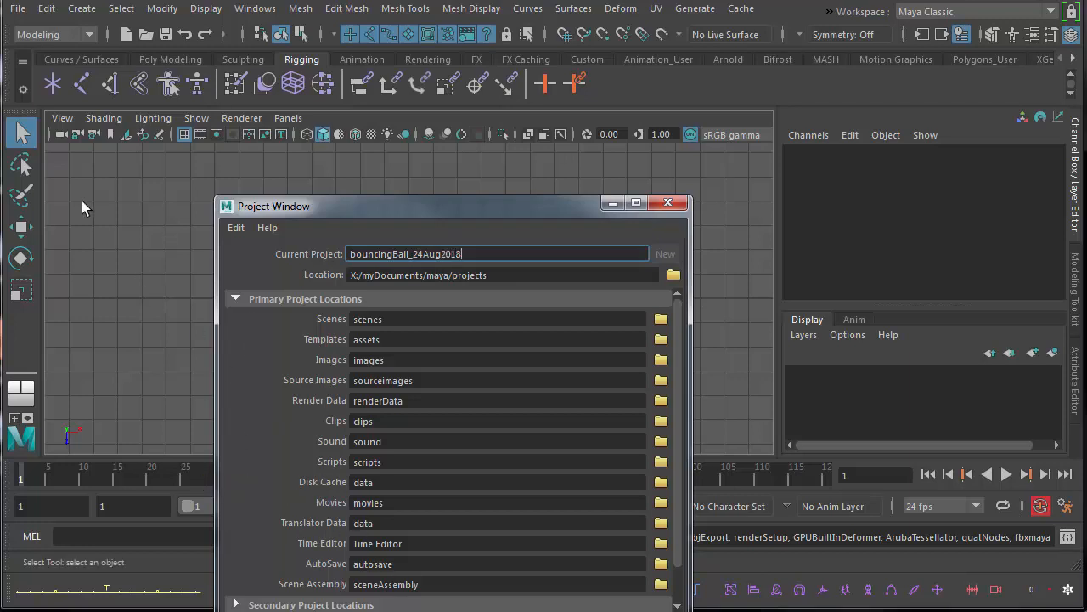
{"action": "key", "text": "Return"}
Set bouncingBall_24Aug2018 as the current project
{"action": "left_click", "coordinate": [17, 8]}
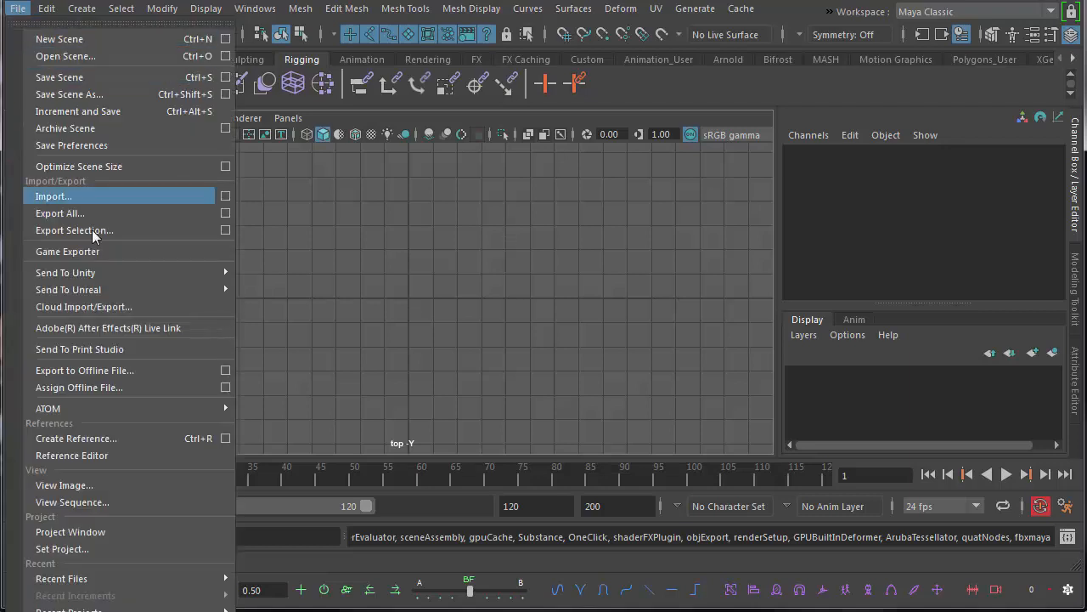
{"action": "left_click", "coordinate": [134, 545]}
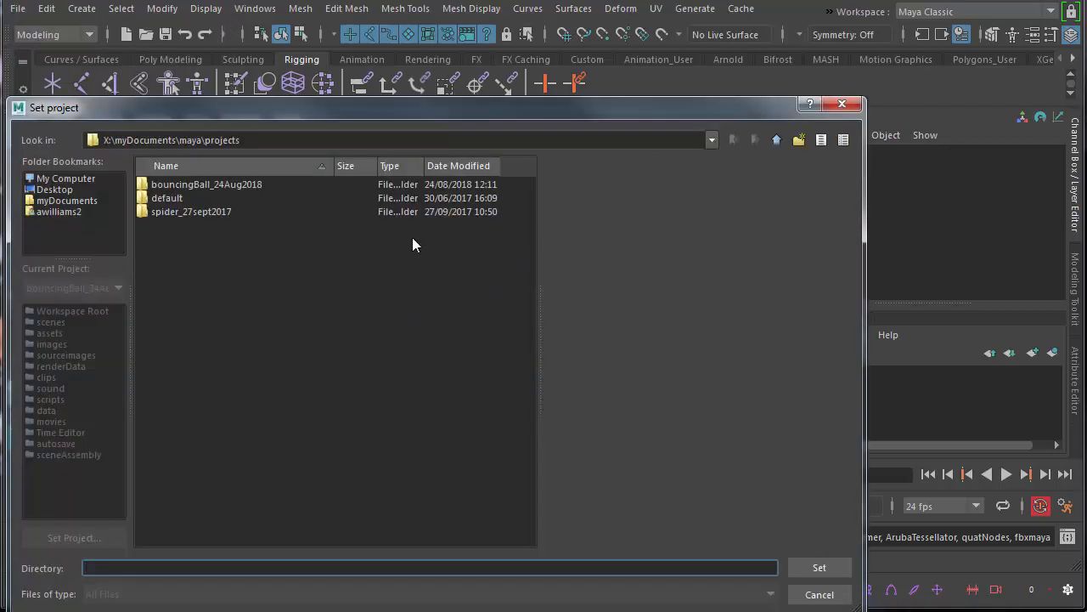
{"action": "left_click", "coordinate": [237, 188]}
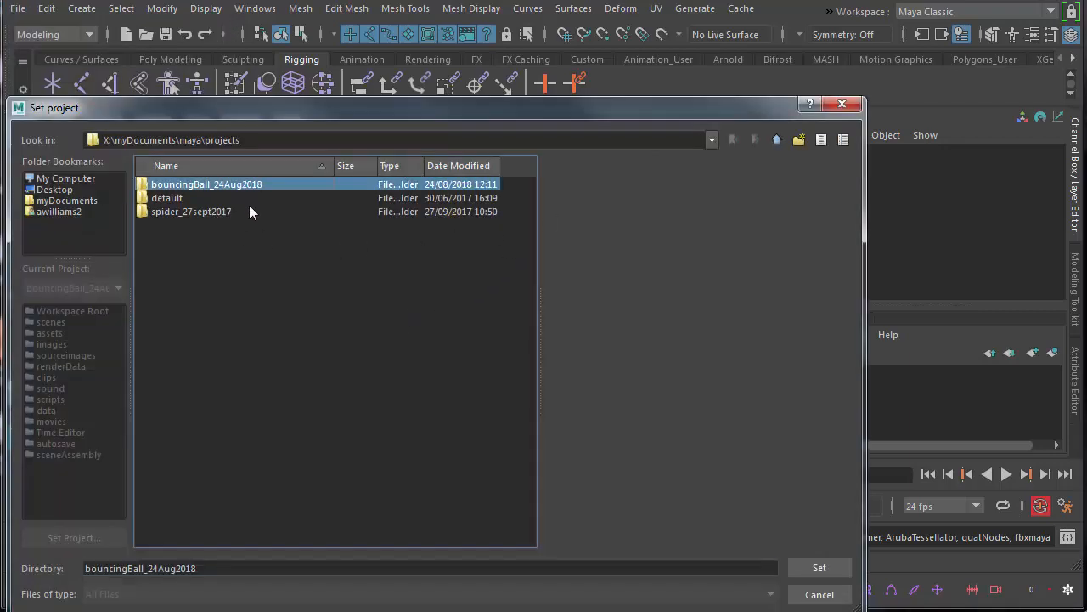
{"action": "left_click", "coordinate": [821, 570]}
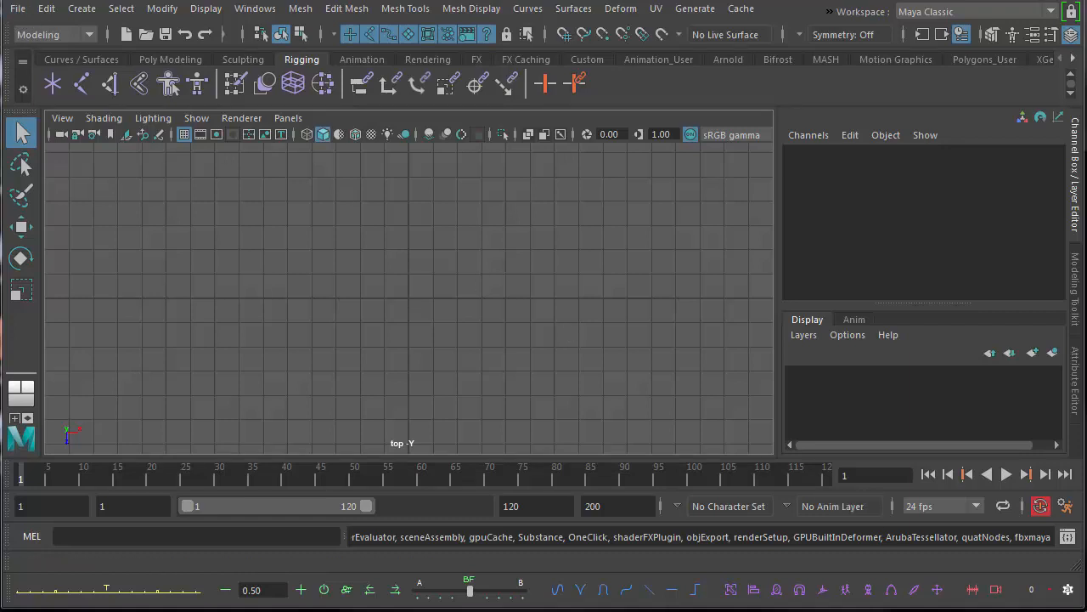
Save the scene as ballBounce_v1 in Maya Binary format in the project's scenes folder
{"action": "left_click", "coordinate": [17, 8]}
{"action": "left_click", "coordinate": [70, 94]}
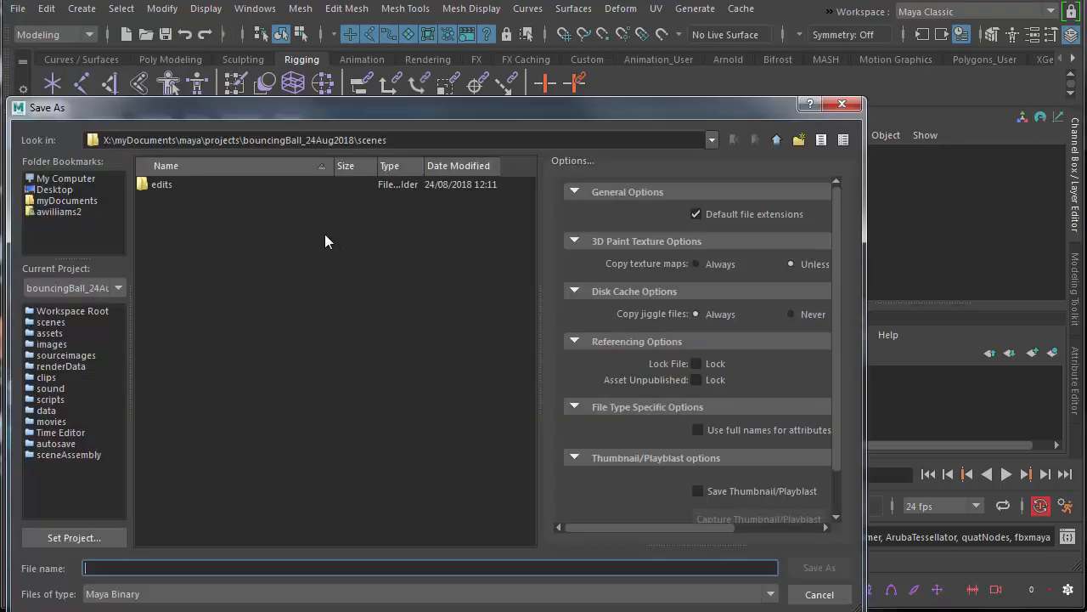
{"action": "type", "text": "ba"}
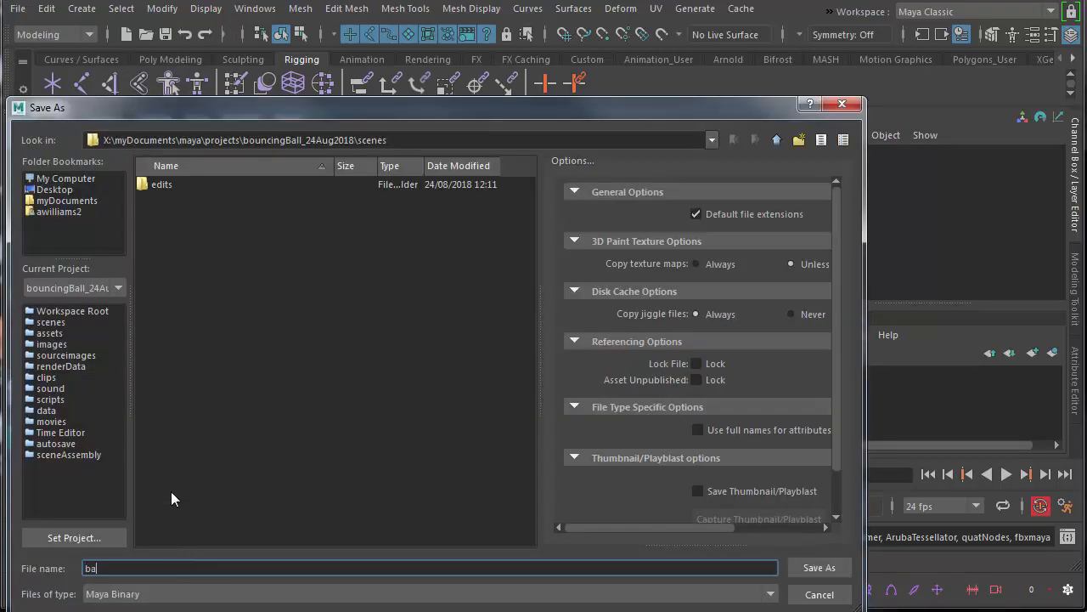
{"action": "type", "text": "llBounce_v1"}
{"action": "left_click", "coordinate": [819, 568]}
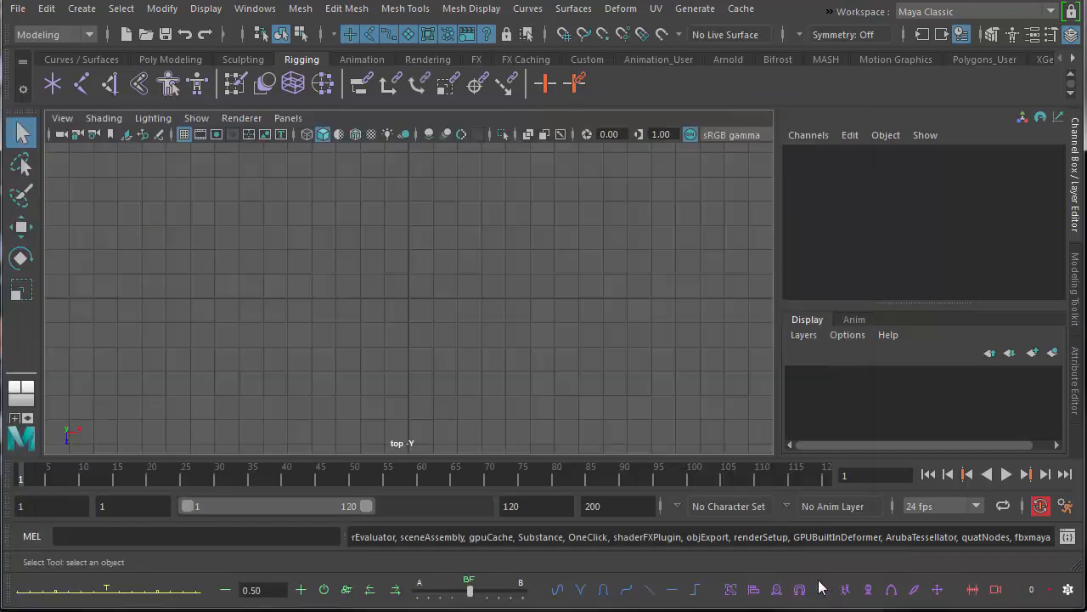
Check the project's scenes folder for the saved scene file without opening anything
{"action": "left_click", "coordinate": [17, 8]}
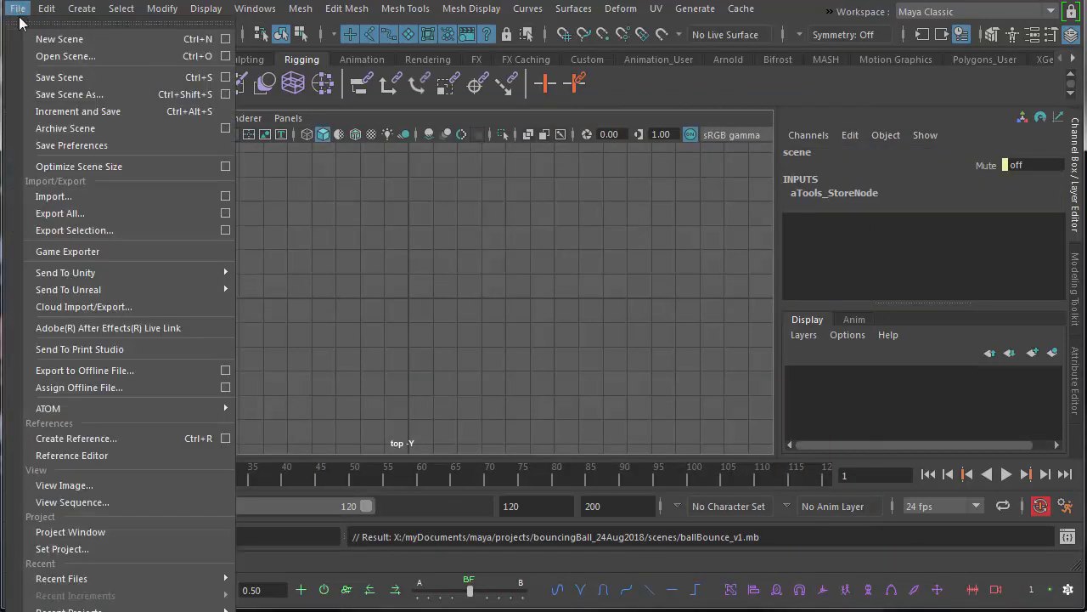
{"action": "left_click", "coordinate": [53, 56]}
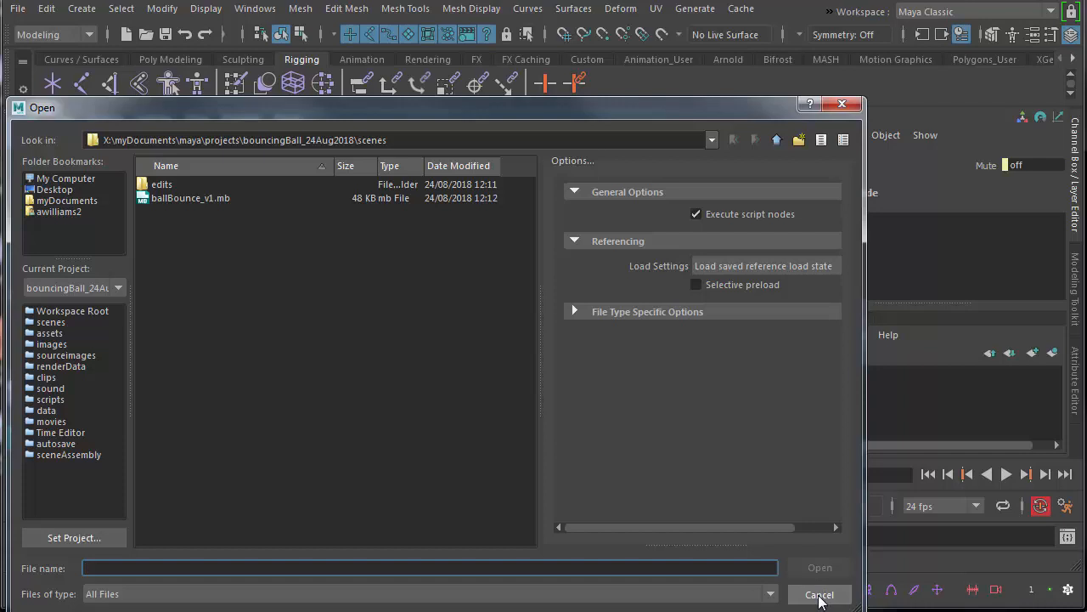
{"action": "left_click", "coordinate": [820, 597]}
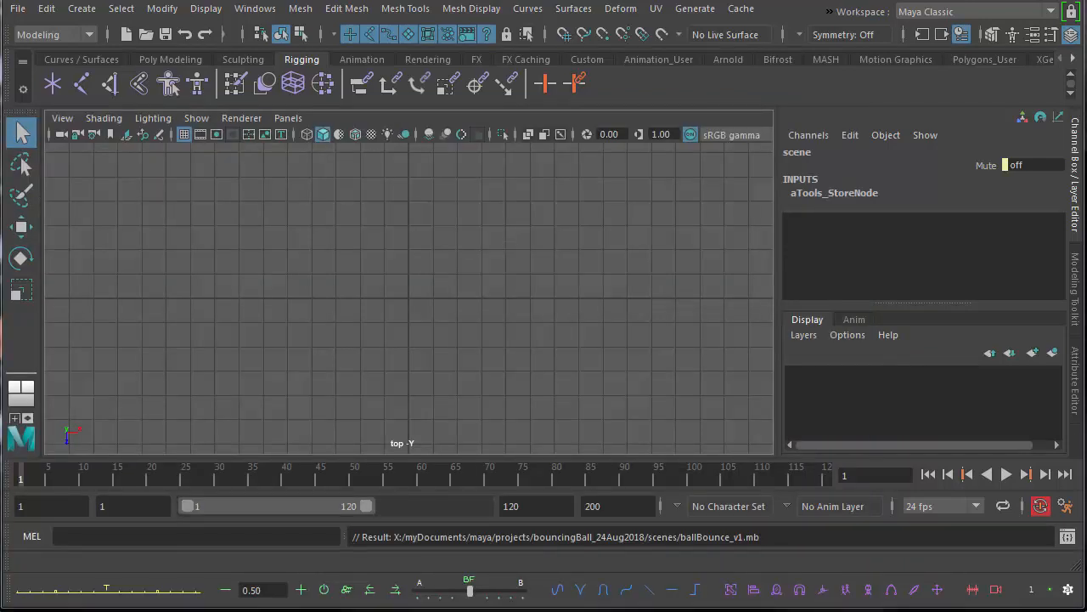
Set the start of both the playback range and the animation to frame 101
{"action": "double_click", "coordinate": [124, 506]}
{"action": "type", "text": "101"}
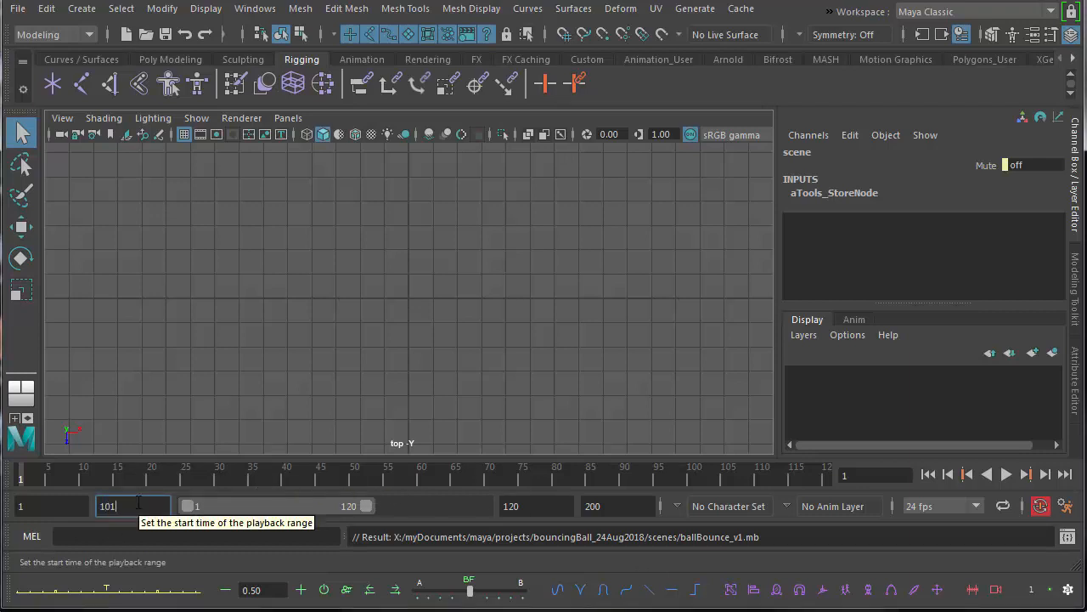
{"action": "left_click", "coordinate": [88, 501]}
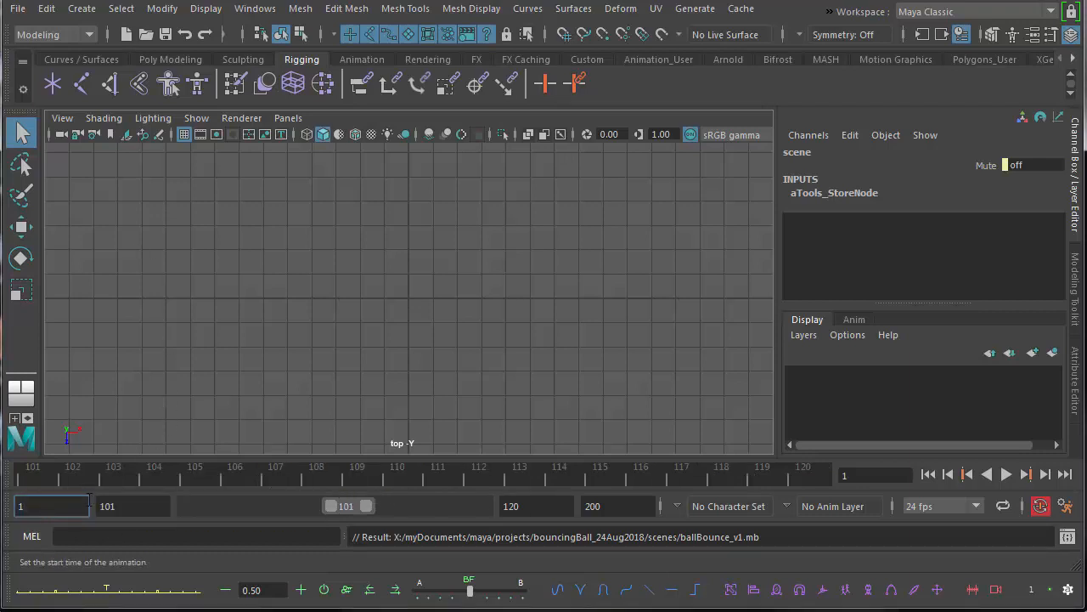
{"action": "type", "text": "01"}
{"action": "key", "text": "Return"}
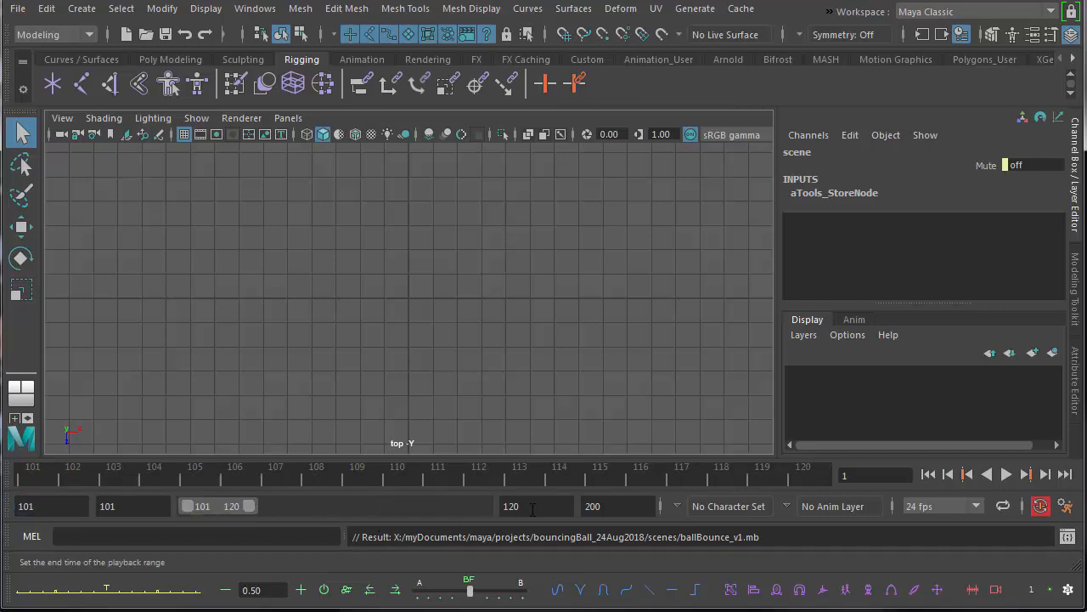
Set the end of both the animation and the playback range to 125 and go to frame 101
{"action": "double_click", "coordinate": [592, 507]}
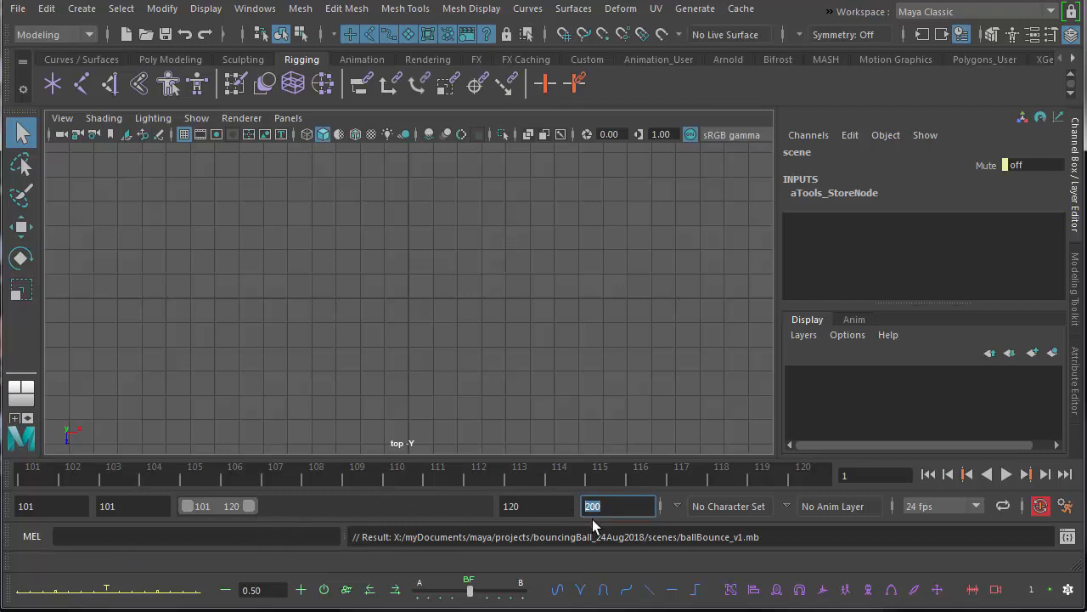
{"action": "type", "text": "125"}
{"action": "key", "text": "Return"}
{"action": "double_click", "coordinate": [519, 508]}
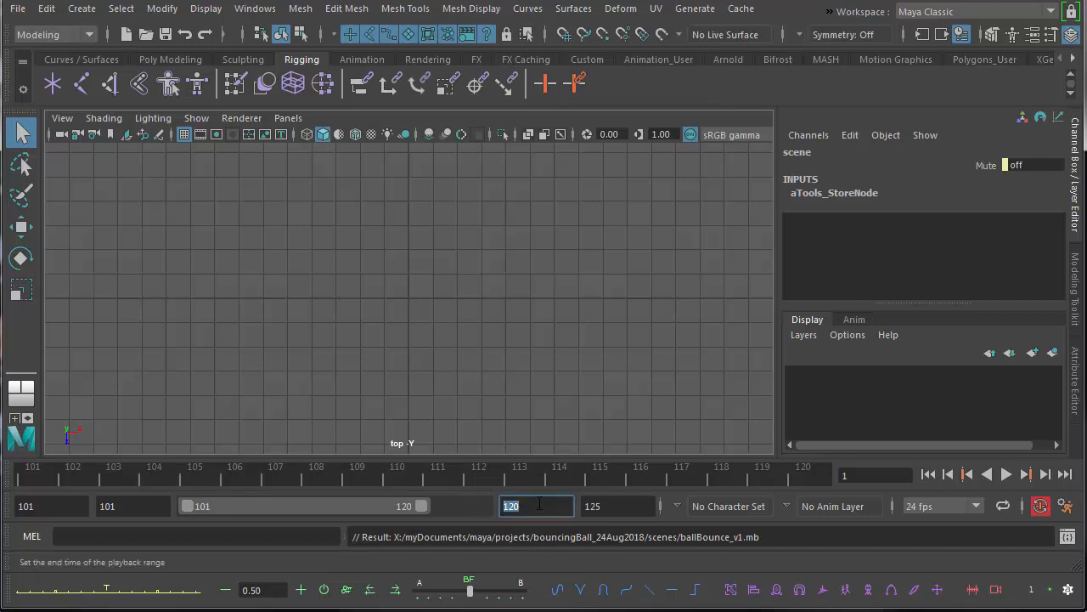
{"action": "type", "text": "125"}
{"action": "key", "text": "Return"}
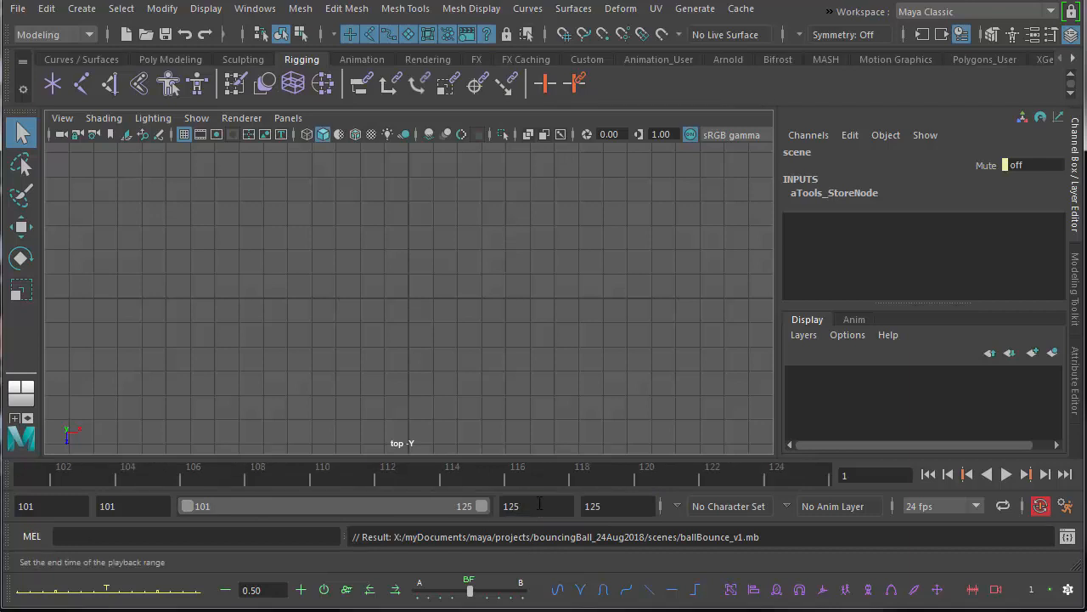
{"action": "left_click", "coordinate": [23, 481]}
{"action": "mouse_move", "coordinate": [23, 481]}
{"action": "left_mouse_down"}
{"action": "mouse_move", "coordinate": [820, 477]}
{"action": "mouse_move", "coordinate": [29, 486]}
{"action": "left_mouse_up"}
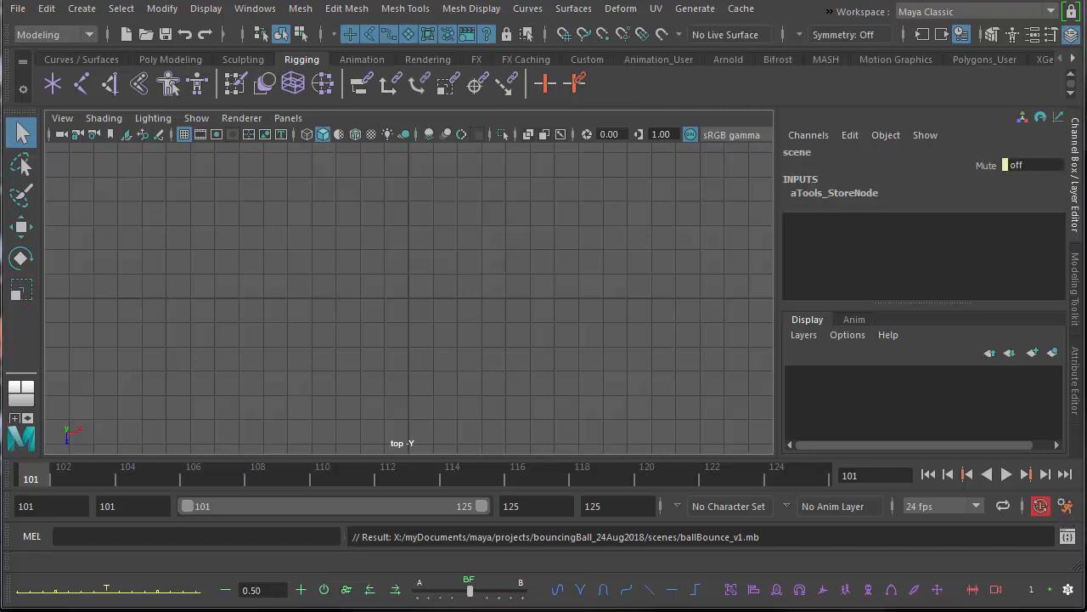
Set the playback speed to 24 fps x 1 in the Time Slider preferences and save the preferences
{"action": "left_click_drag", "start_coordinate": [638, 107], "coordinate": [383, 81]}
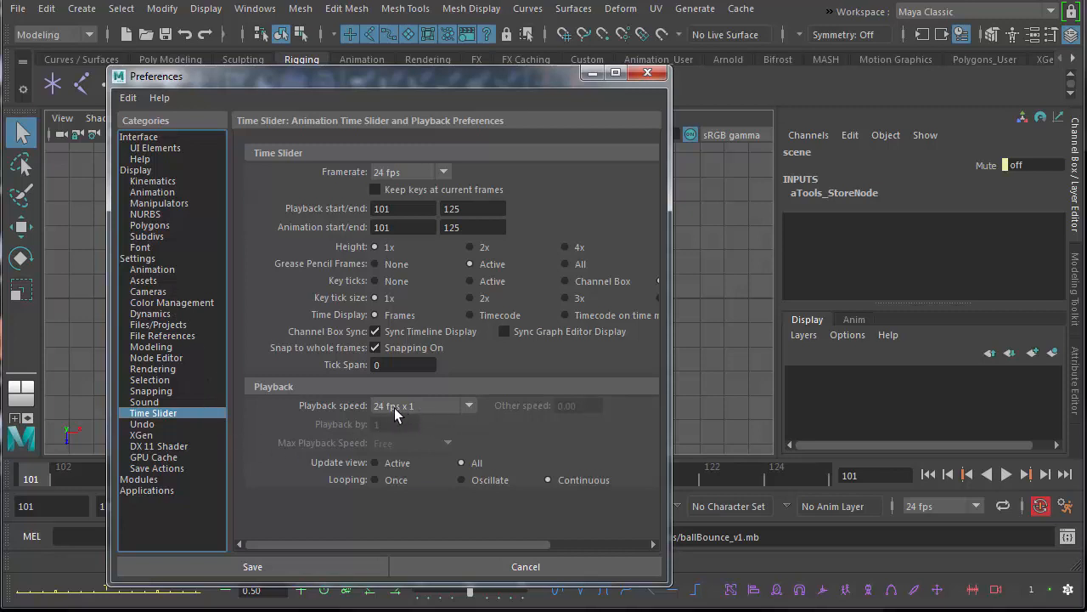
{"action": "left_click", "coordinate": [468, 407]}
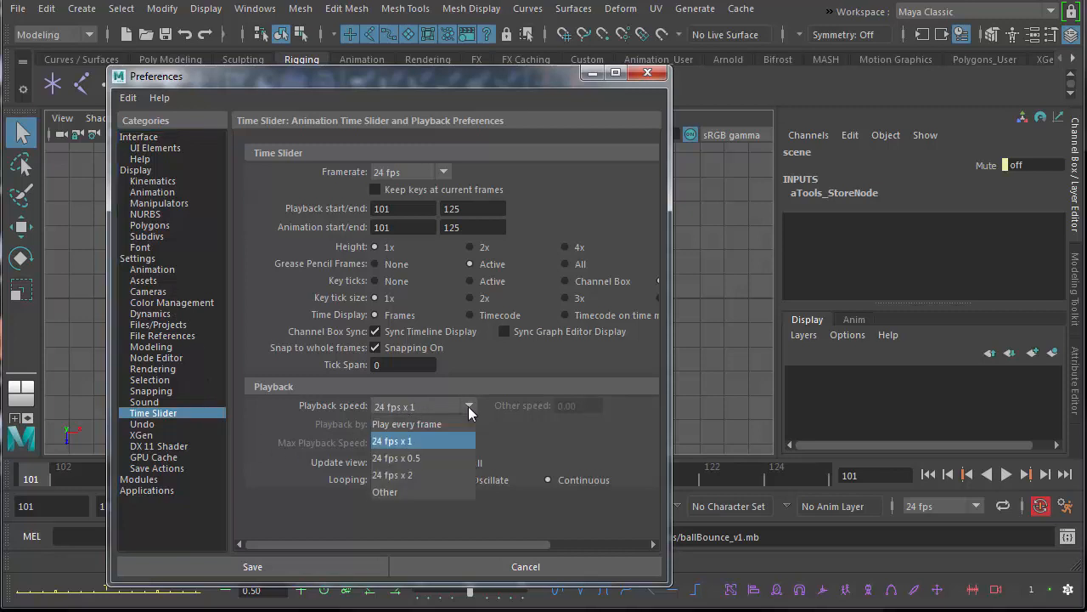
{"action": "left_click", "coordinate": [422, 440]}
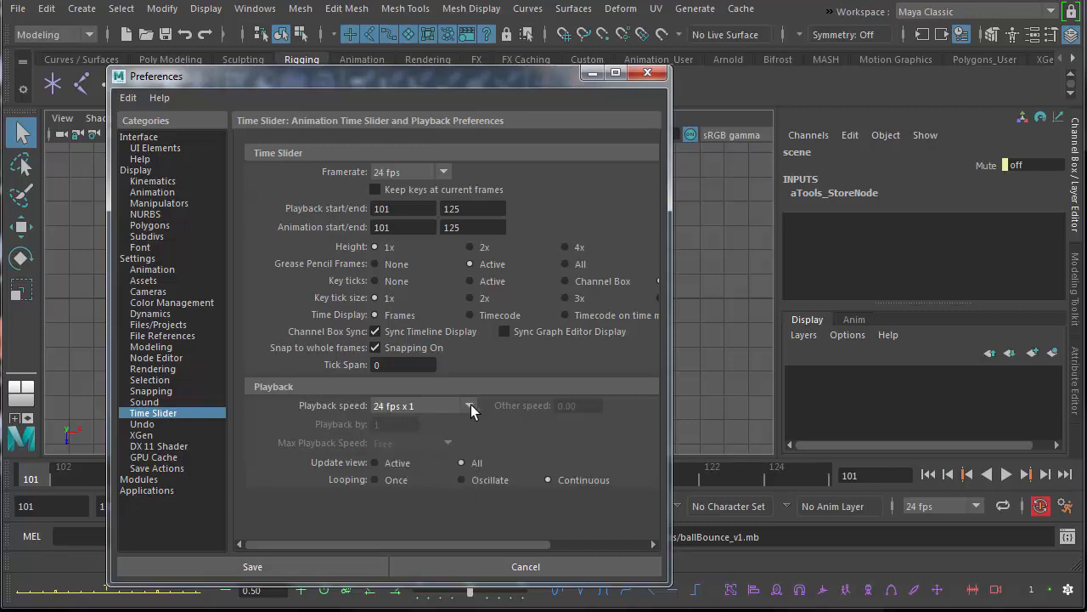
{"action": "left_click", "coordinate": [470, 406]}
{"action": "left_click", "coordinate": [447, 425]}
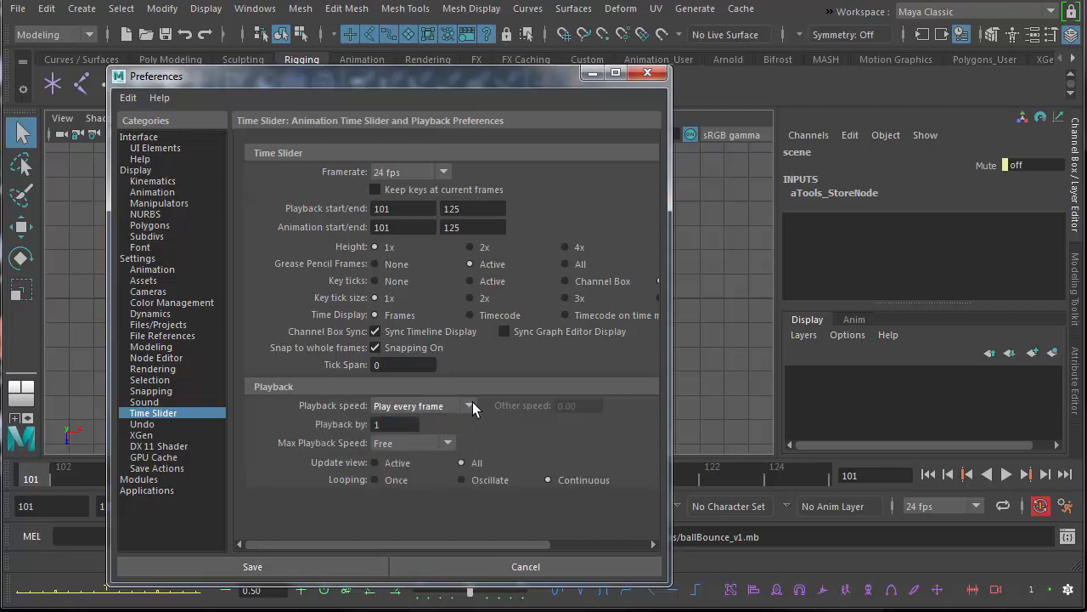
{"action": "left_click", "coordinate": [468, 407]}
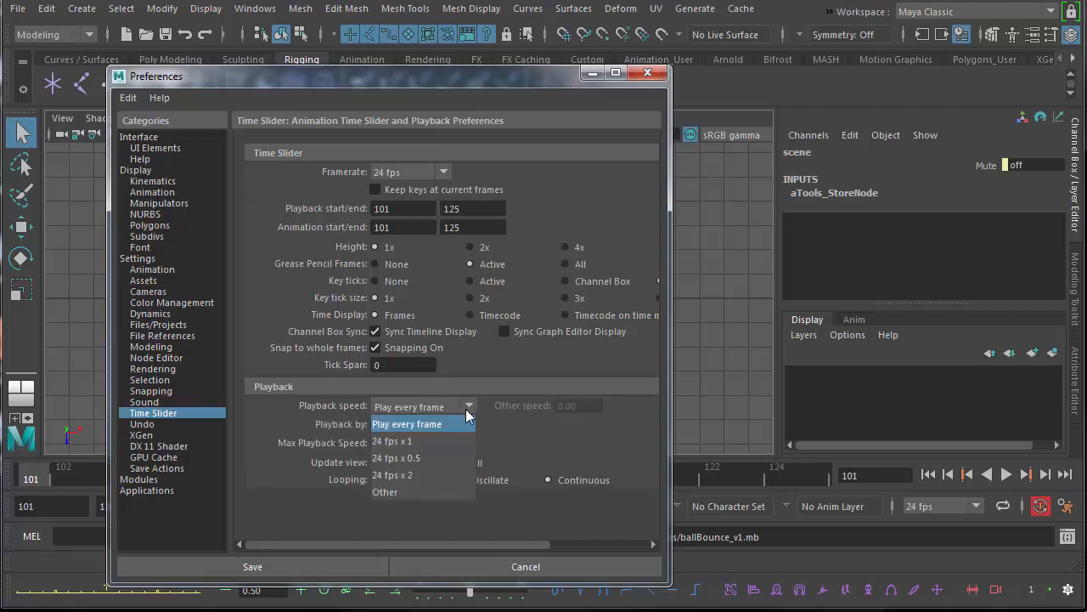
{"action": "left_click", "coordinate": [412, 441]}
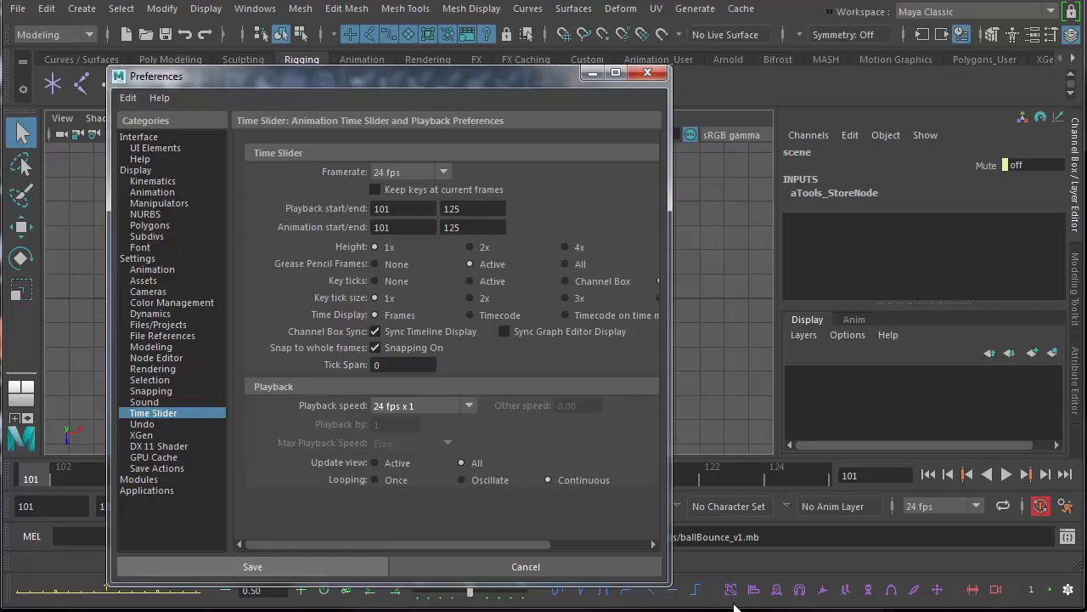
{"action": "left_click", "coordinate": [252, 566]}
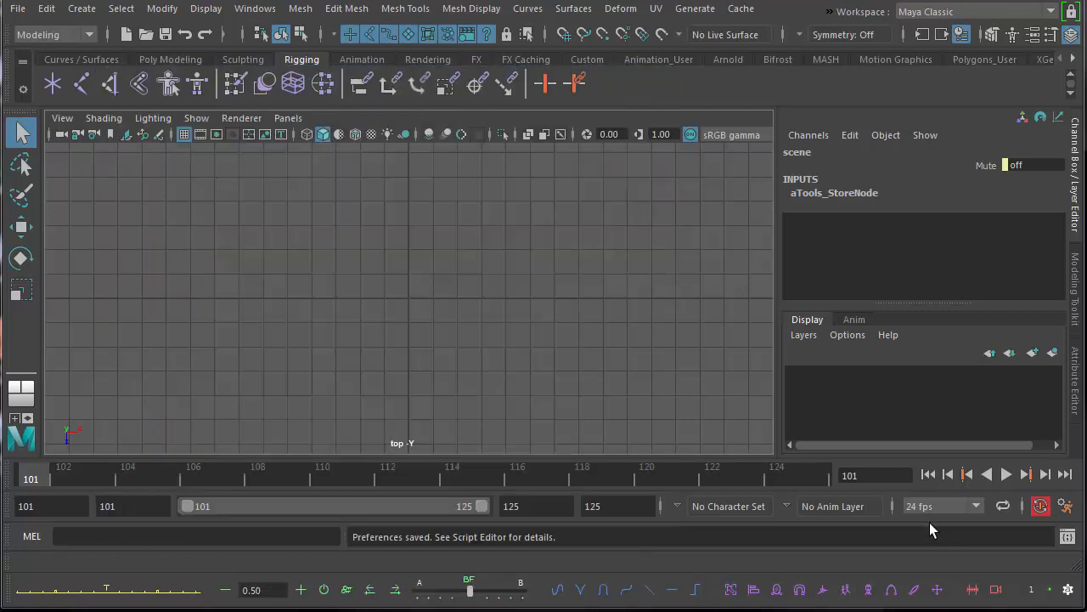
Switch automatic keyframing off and back on
{"action": "left_click", "coordinate": [1041, 510]}
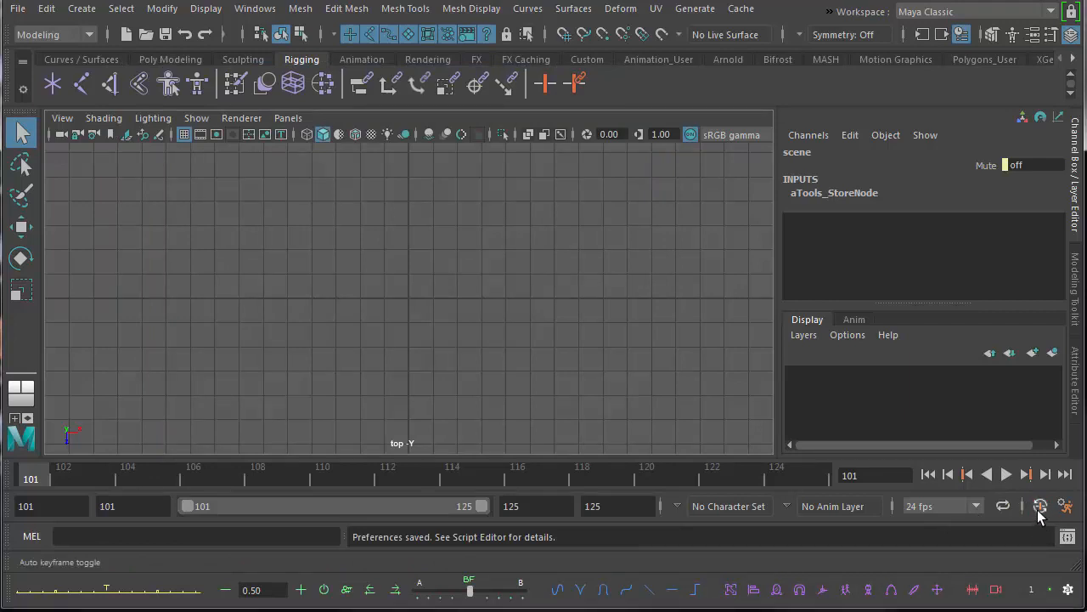
{"action": "left_click", "coordinate": [1040, 508]}
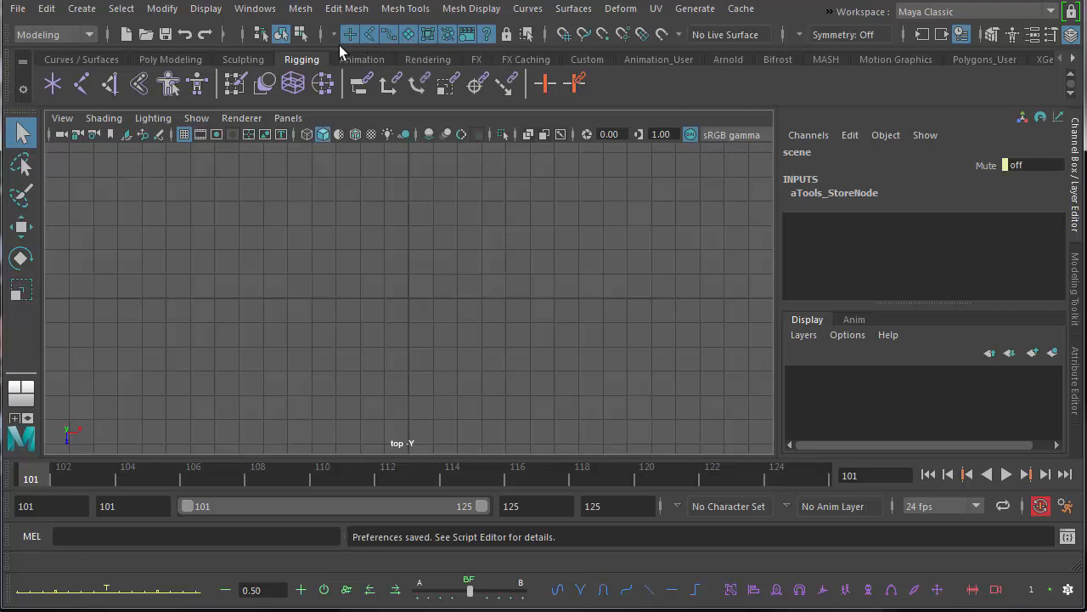
Hide the selection mode icons on the status line and disable the surfaces selection mask
{"action": "left_click", "coordinate": [244, 34]}
{"action": "left_click", "coordinate": [242, 35]}
{"action": "left_click", "coordinate": [242, 35]}
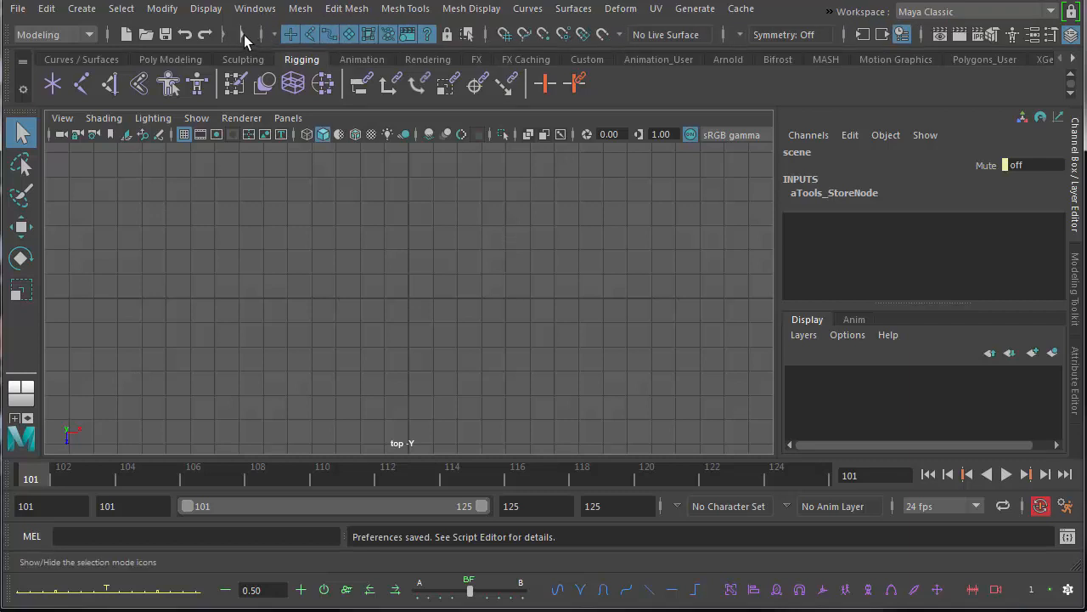
{"action": "left_click", "coordinate": [261, 35]}
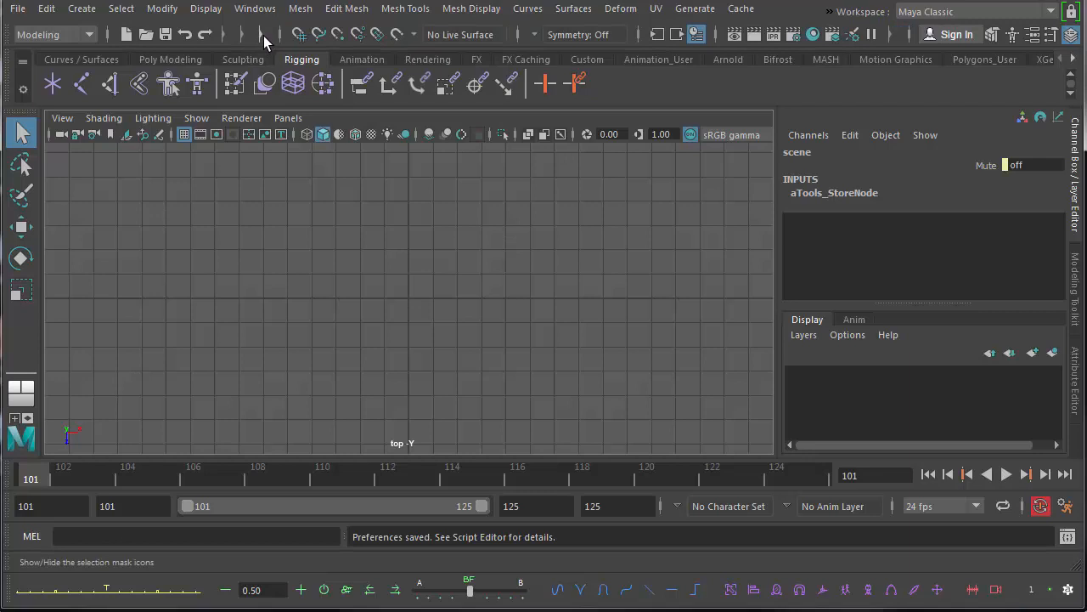
{"action": "left_click", "coordinate": [262, 34]}
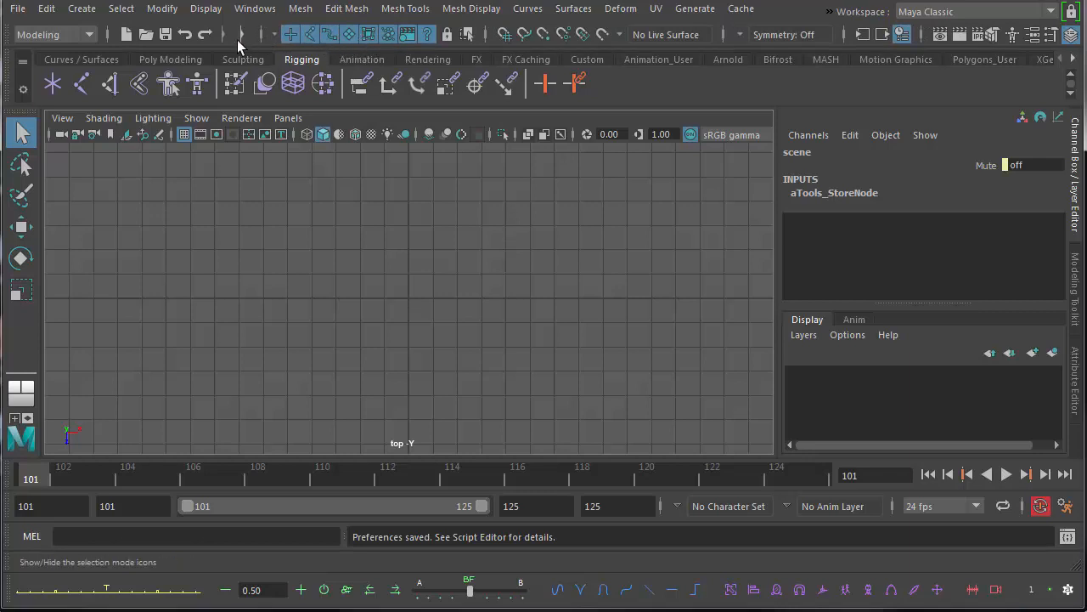
{"action": "left_click", "coordinate": [349, 36]}
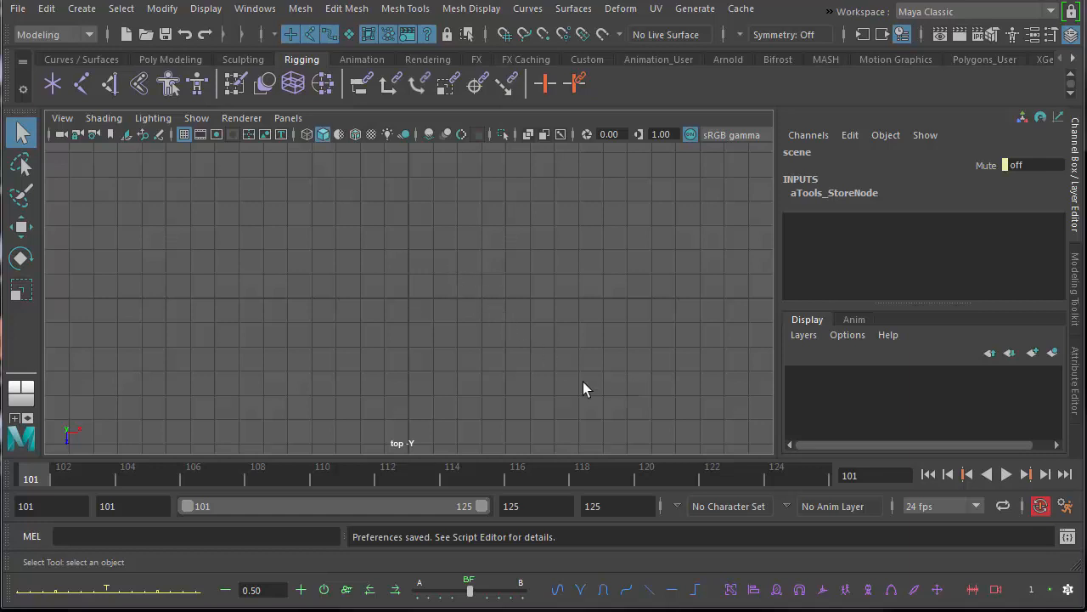
Change the viewport layout to Three Panes Split Top
{"action": "left_click", "coordinate": [293, 121]}
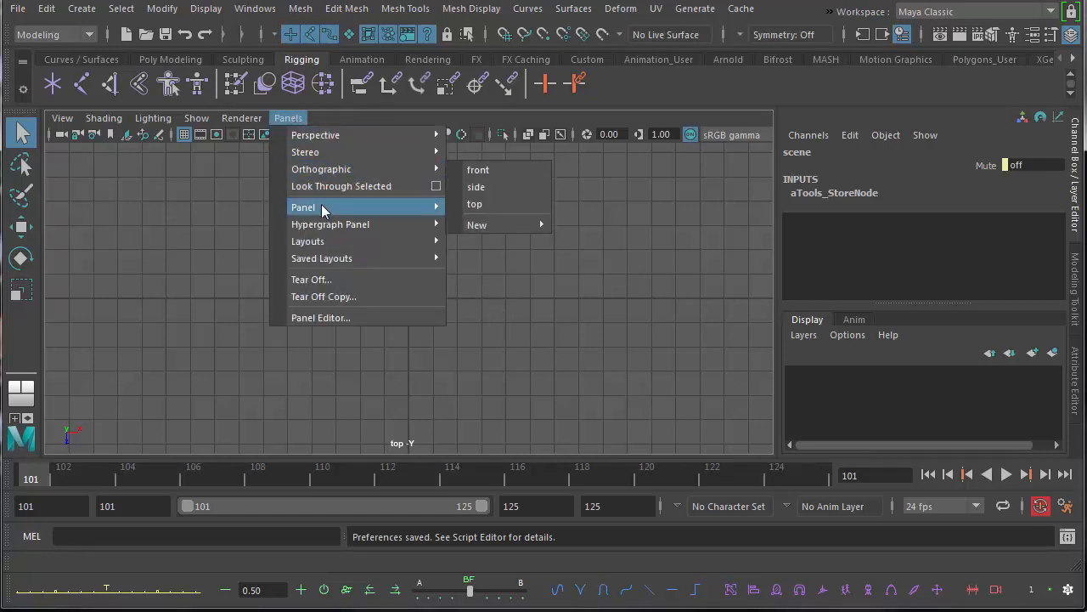
{"action": "mouse_move", "coordinate": [321, 209]}
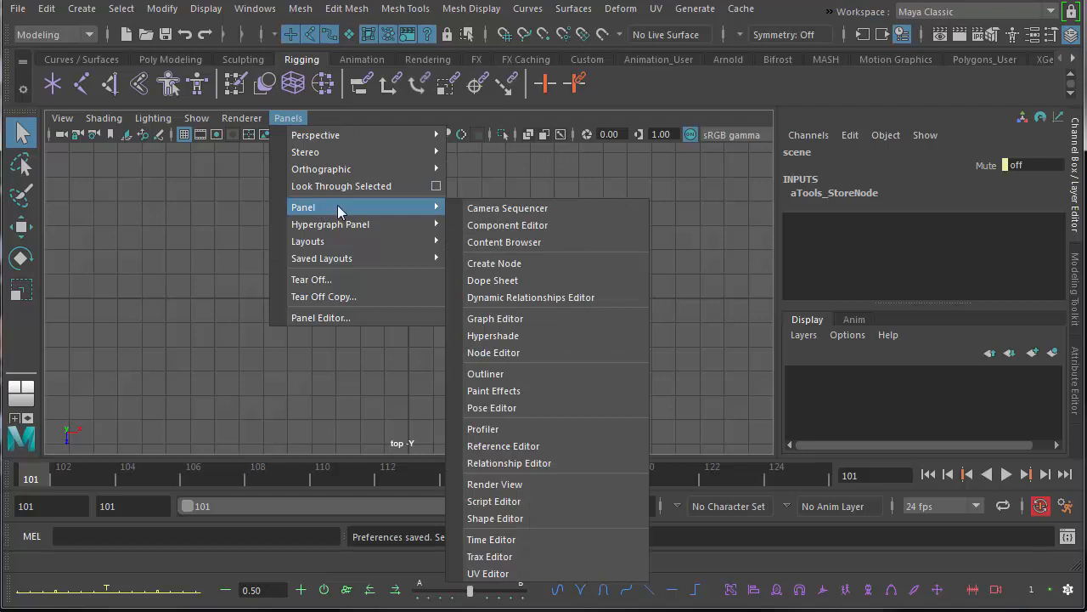
{"action": "mouse_move", "coordinate": [340, 242]}
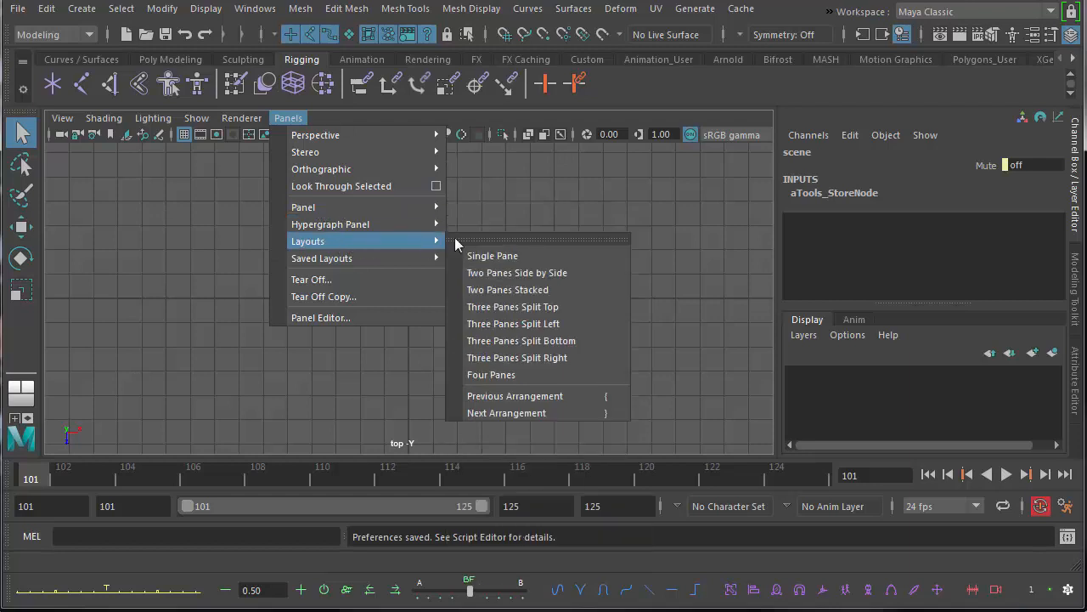
{"action": "left_click", "coordinate": [514, 309]}
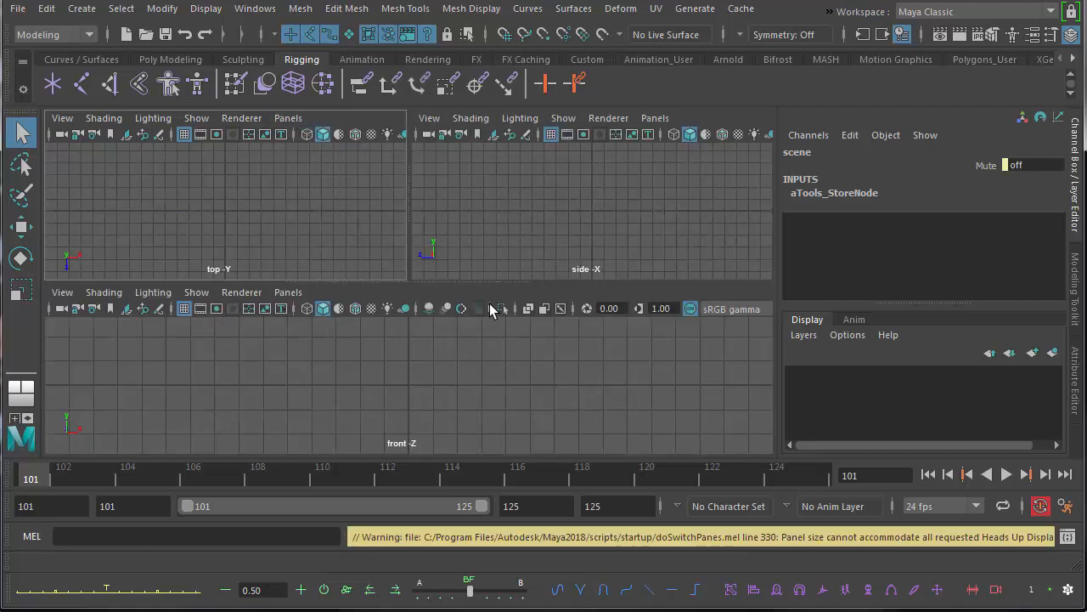
Show the persp camera in both upper panes and make those panes slightly taller
{"action": "left_click", "coordinate": [655, 118]}
{"action": "mouse_move", "coordinate": [671, 135]}
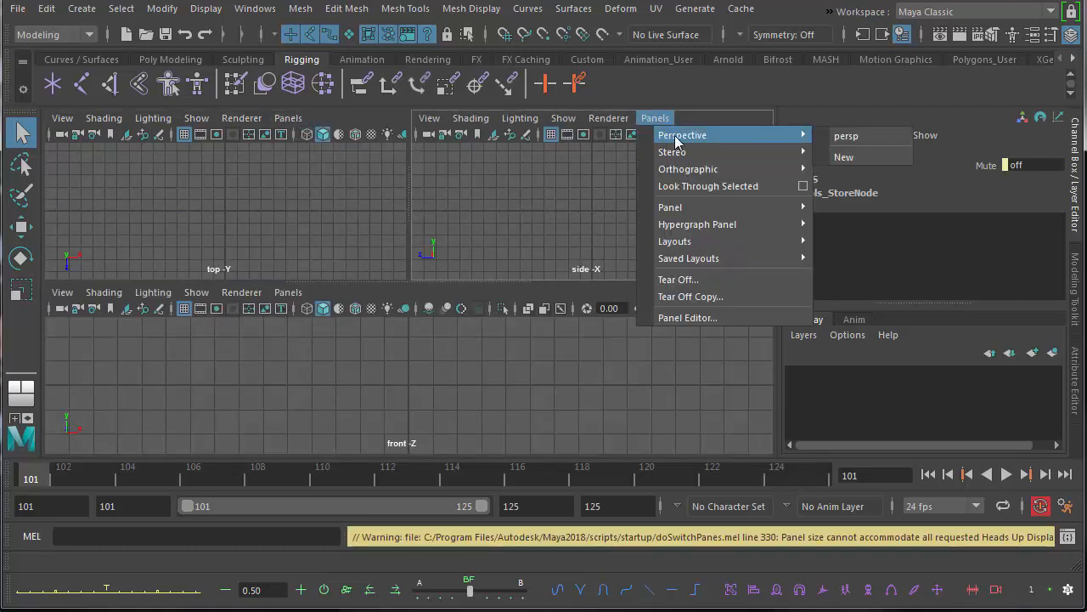
{"action": "left_click", "coordinate": [843, 138]}
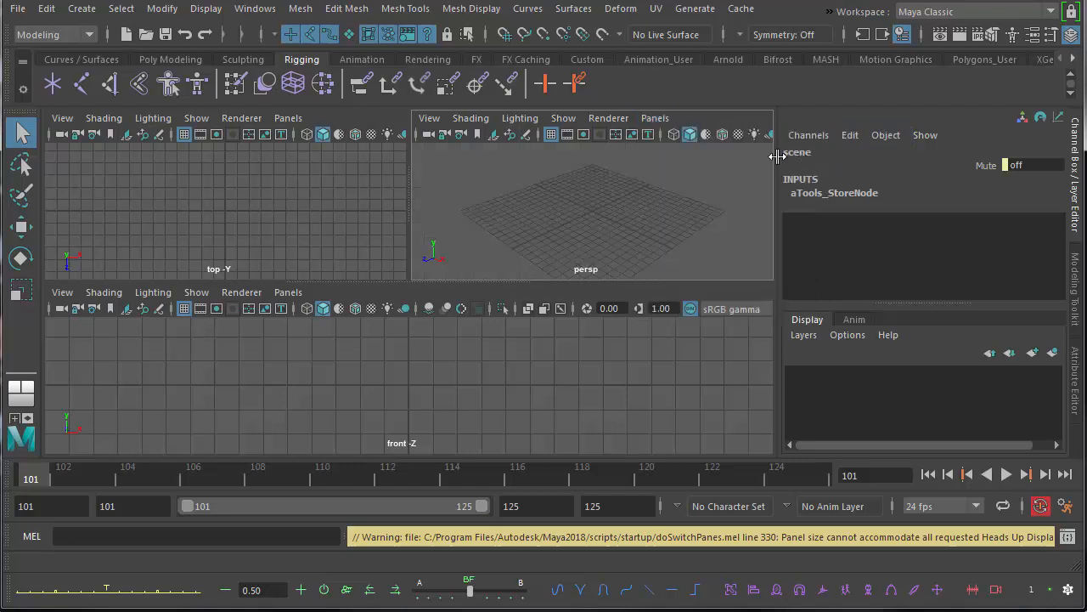
{"action": "left_click", "coordinate": [291, 121]}
{"action": "mouse_move", "coordinate": [309, 141]}
{"action": "left_click", "coordinate": [498, 138]}
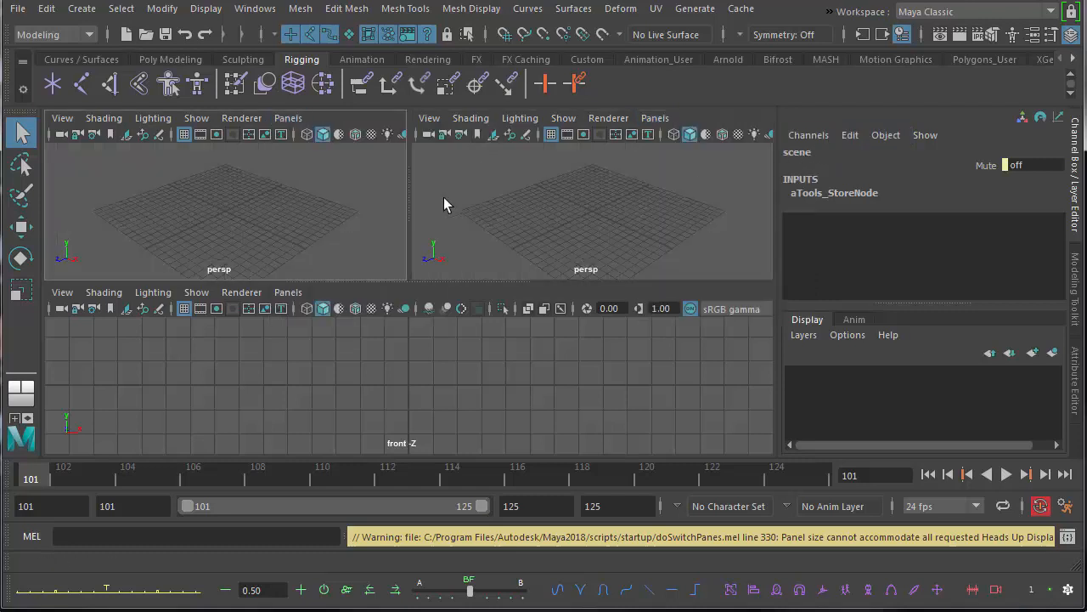
{"action": "left_click_drag", "start_coordinate": [501, 281], "coordinate": [503, 295]}
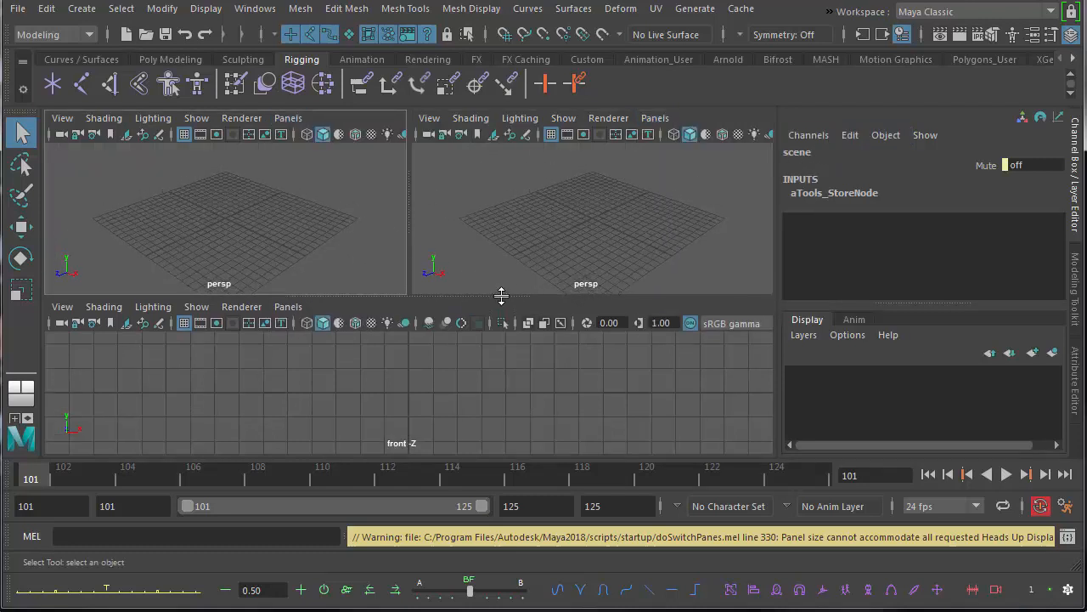
Replace the front view in the lower pane with the Graph Editor and give that pane slightly more height
{"action": "left_click", "coordinate": [290, 306]}
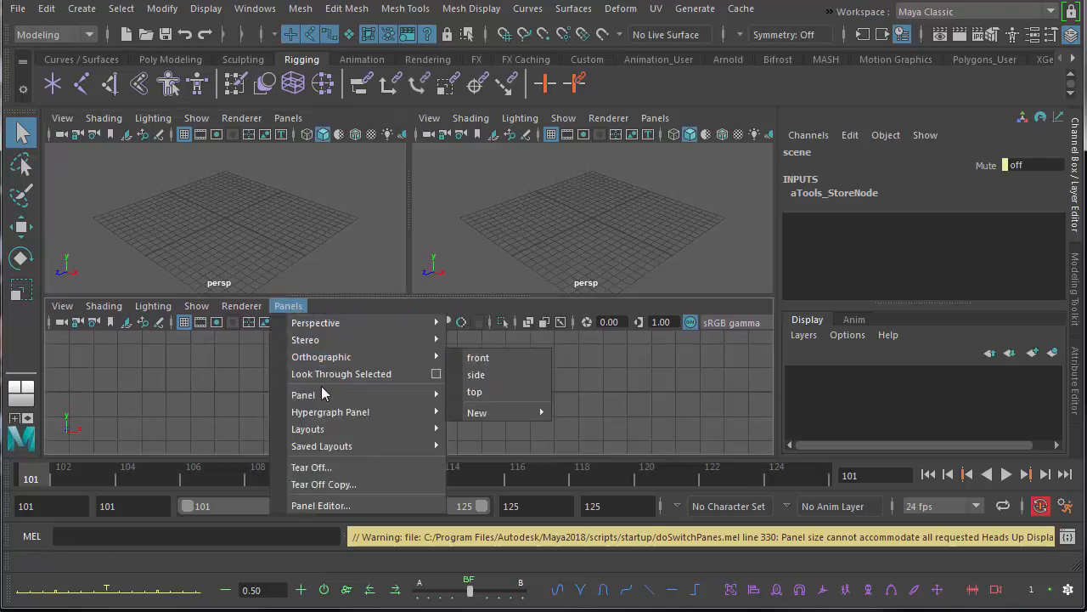
{"action": "mouse_move", "coordinate": [324, 396]}
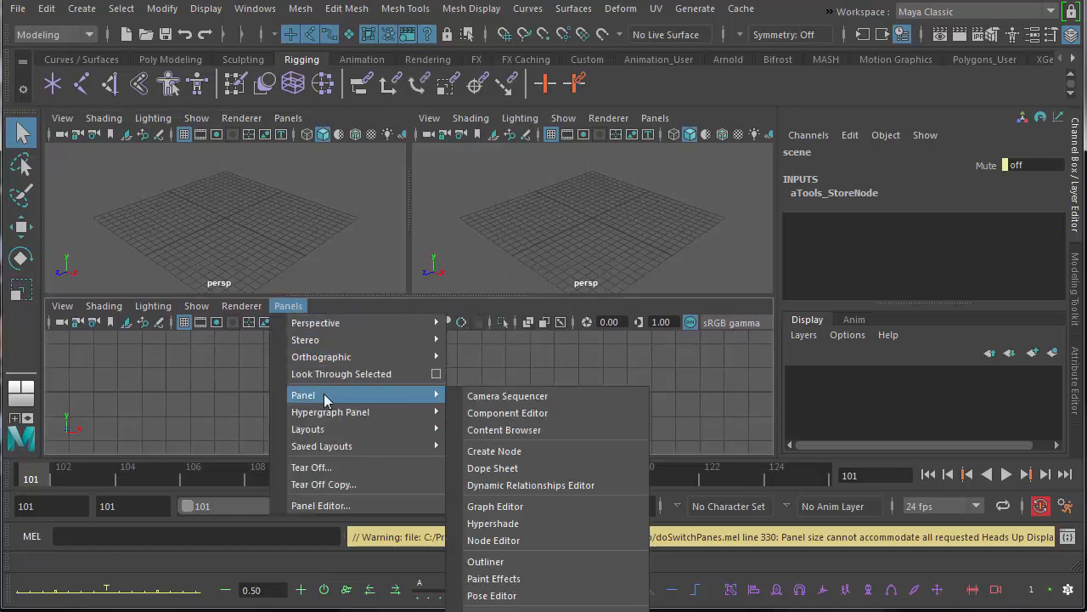
{"action": "left_click", "coordinate": [504, 507]}
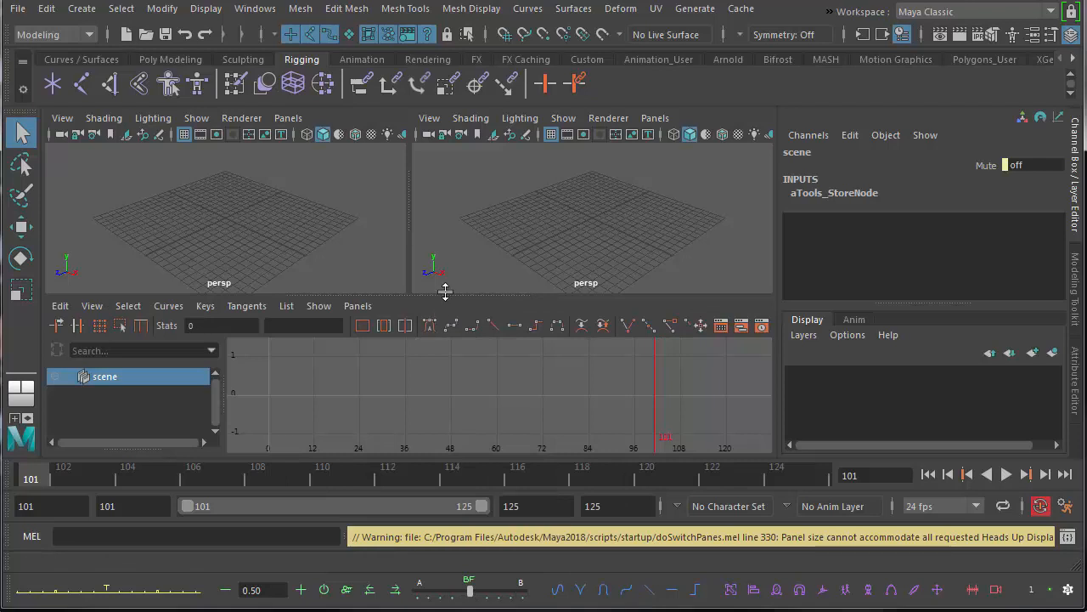
{"action": "left_click_drag", "start_coordinate": [443, 295], "coordinate": [441, 287]}
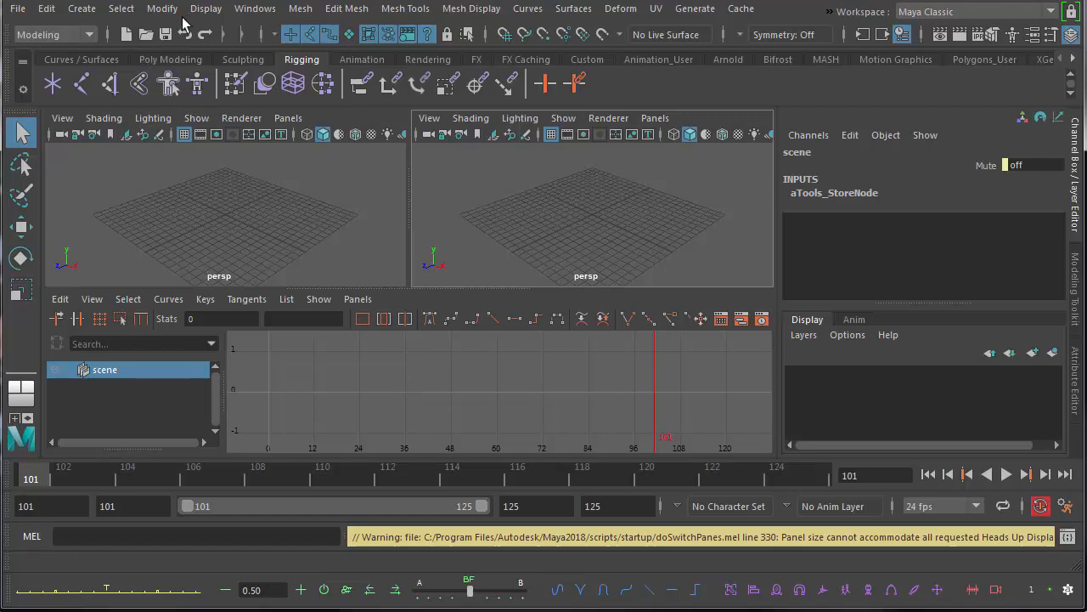
{"action": "left_click", "coordinate": [251, 14]}
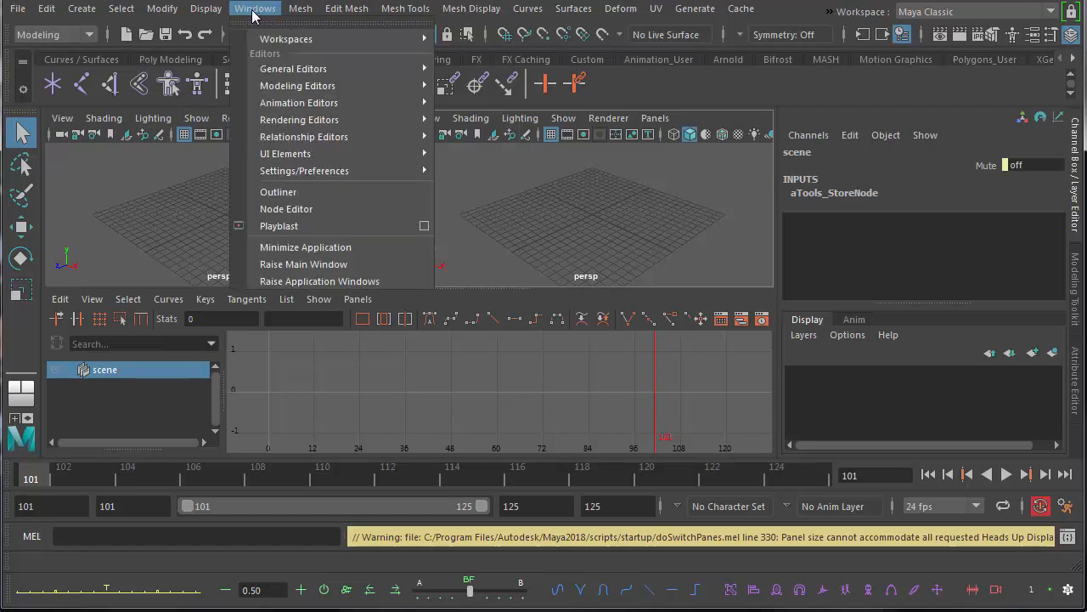
{"action": "left_click", "coordinate": [251, 14]}
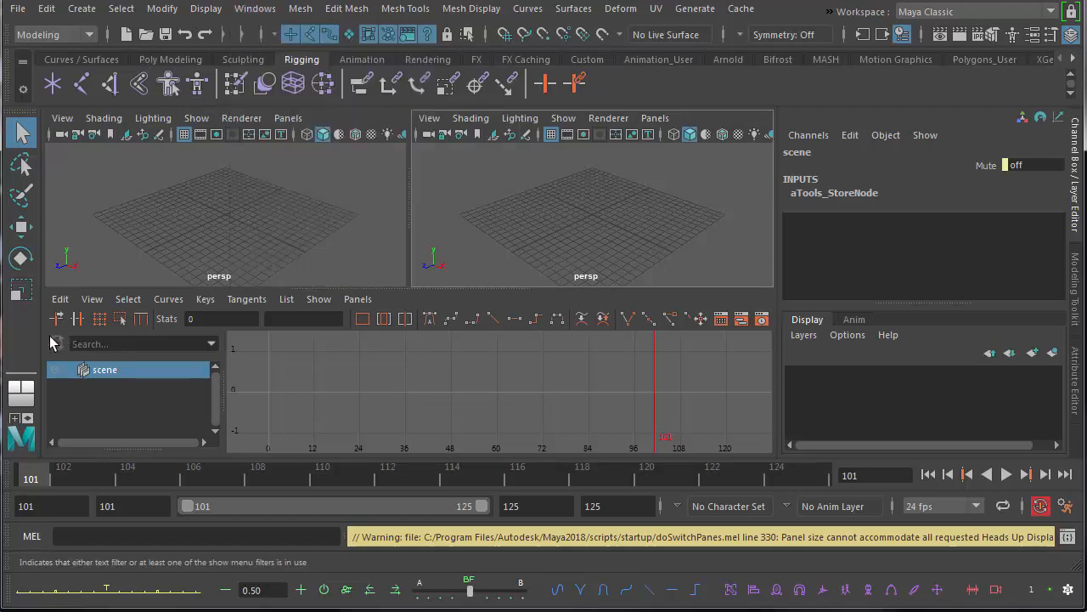
{"action": "right_click", "coordinate": [25, 397]}
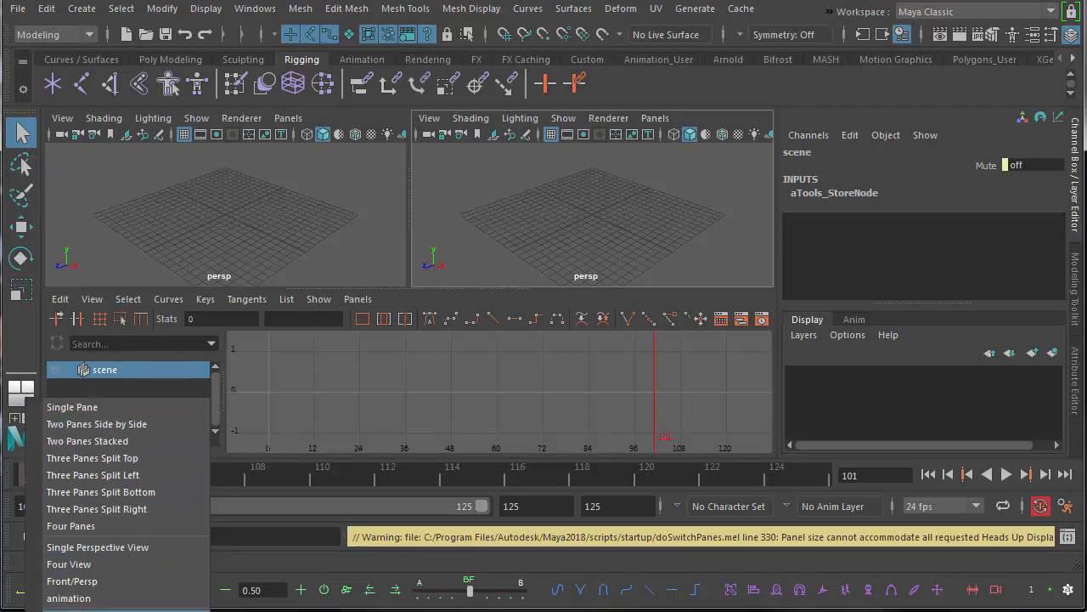
{"action": "left_click", "coordinate": [65, 382]}
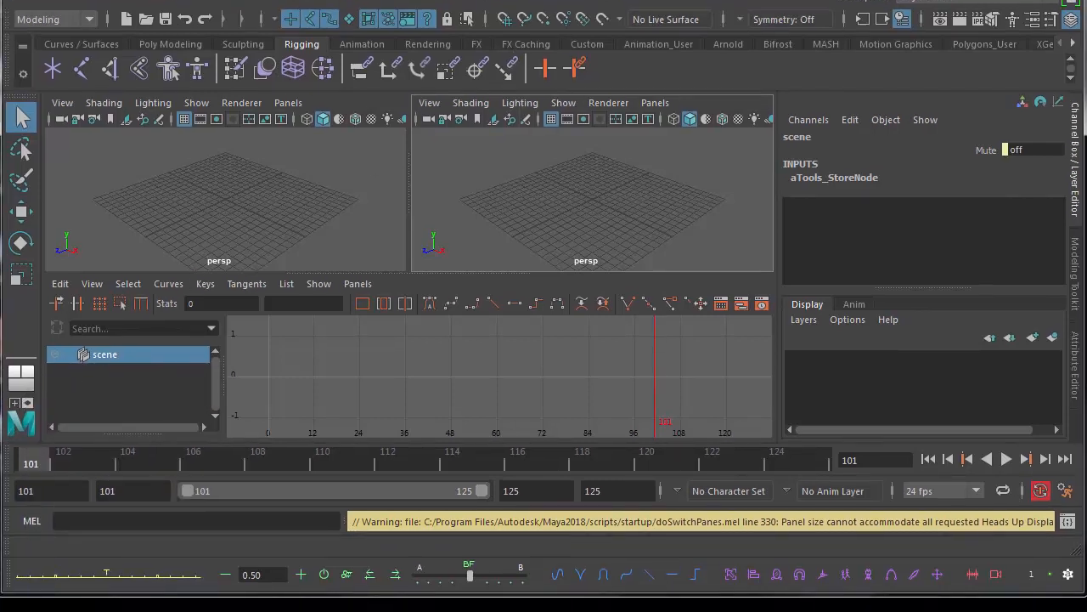
Save the current panel layout under the name animation1
{"action": "right_click", "coordinate": [24, 379]}
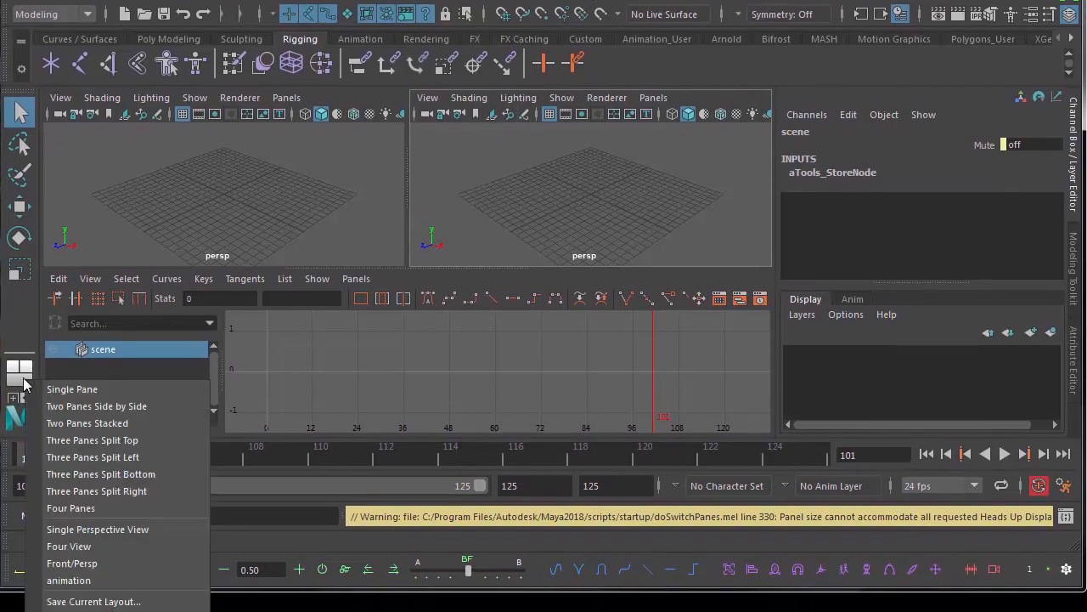
{"action": "left_click", "coordinate": [108, 601]}
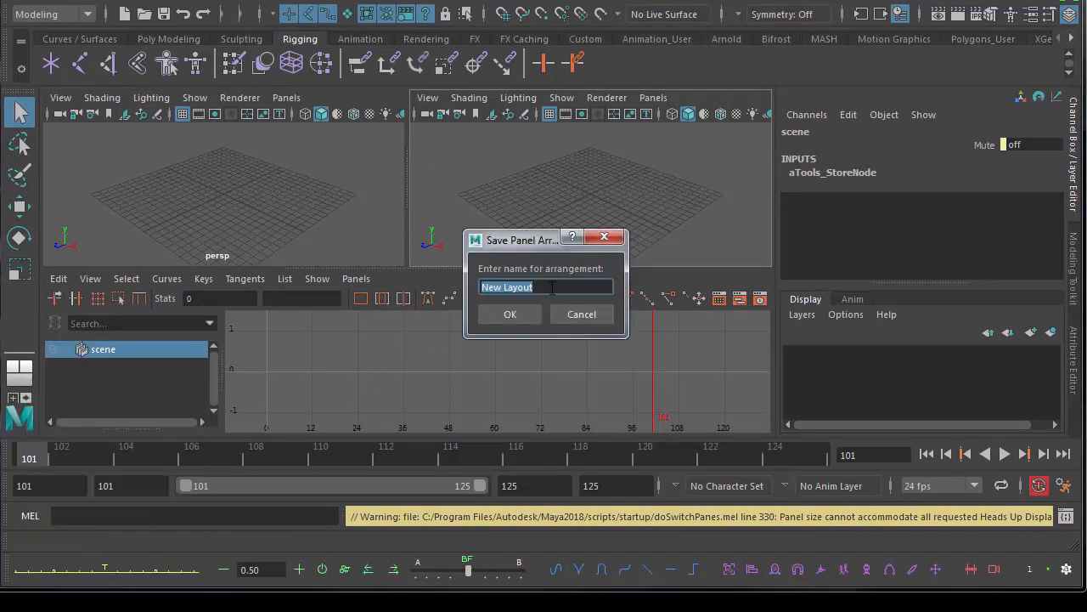
{"action": "type", "text": "animation1"}
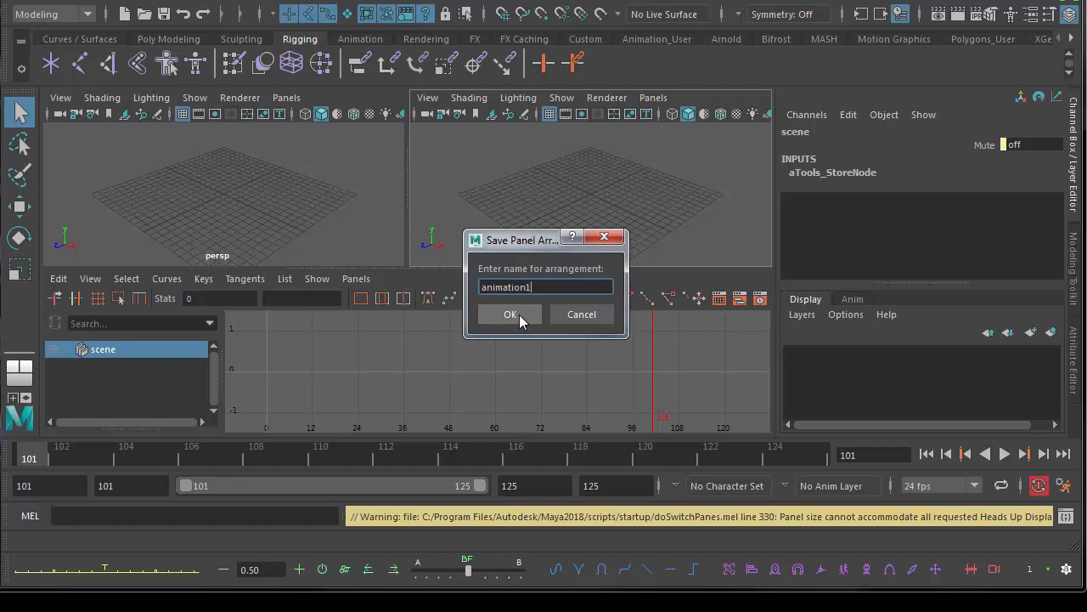
{"action": "left_click", "coordinate": [510, 315]}
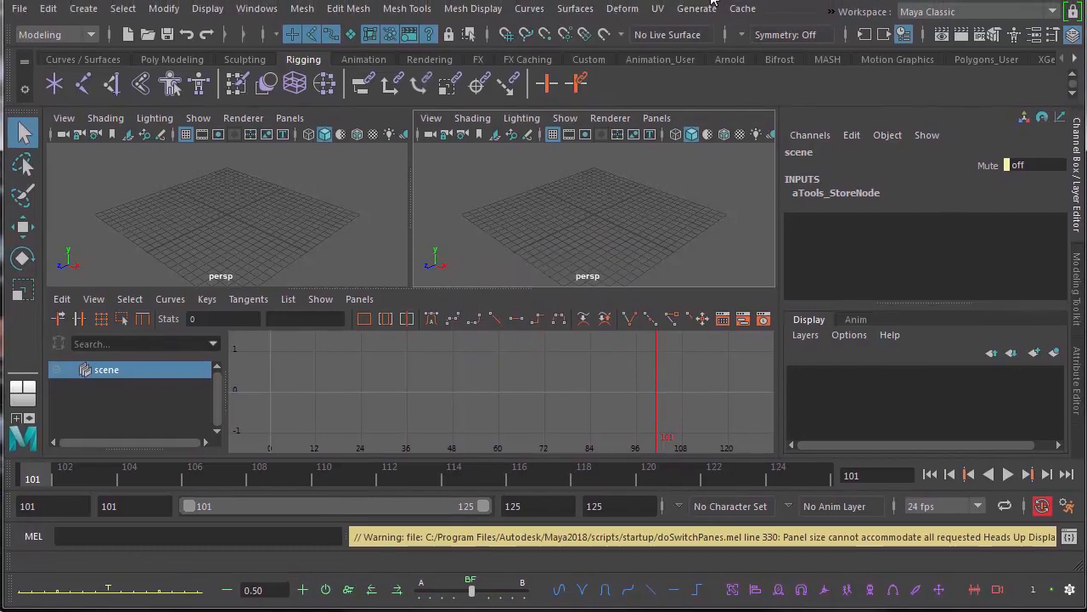
{"action": "left_click", "coordinate": [256, 8]}
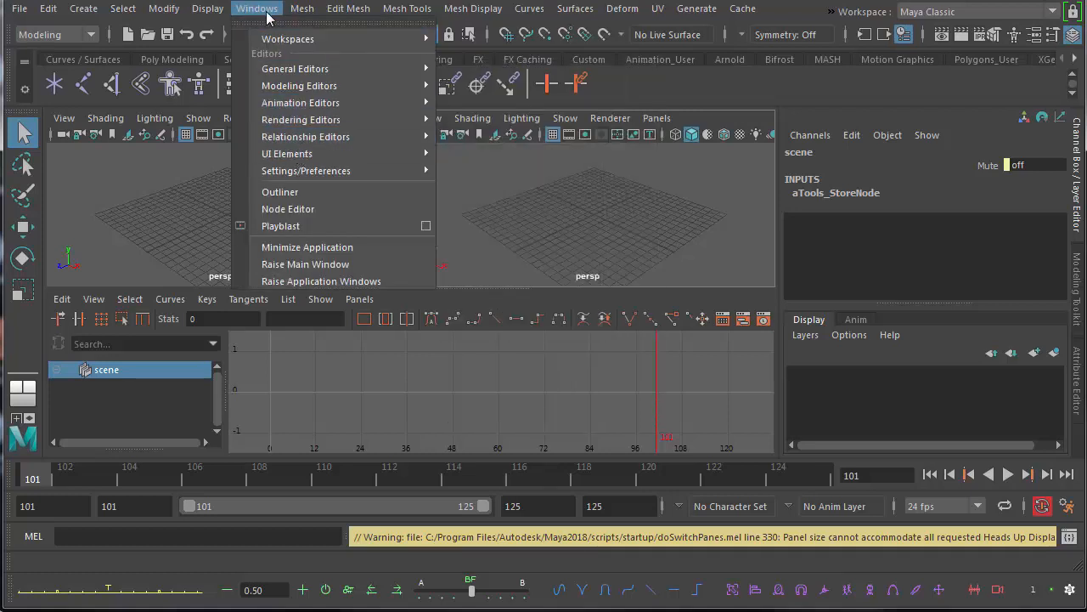
{"action": "left_click", "coordinate": [246, 25]}
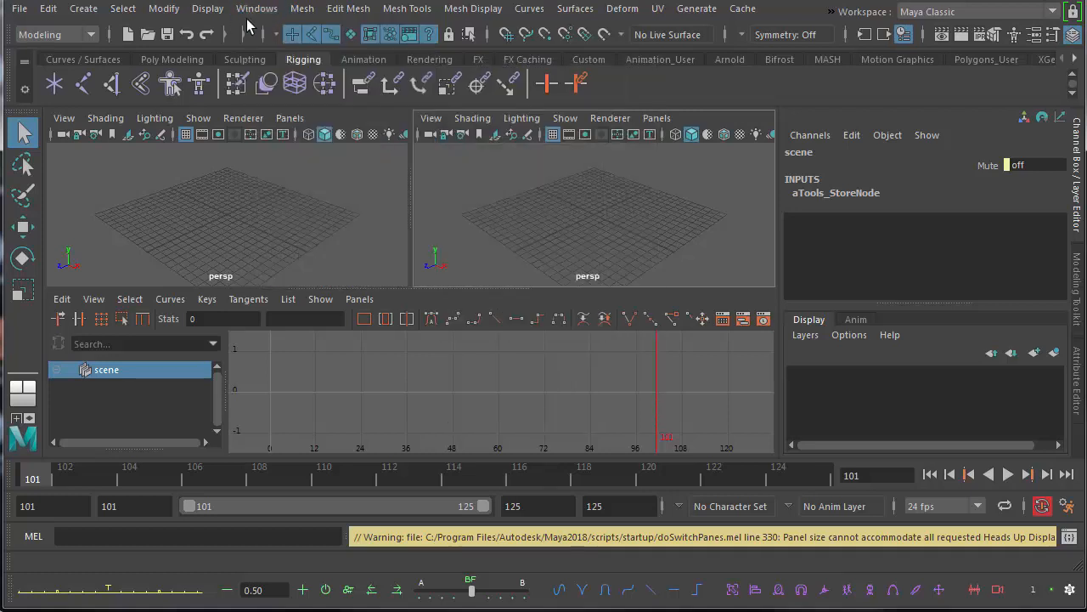
{"action": "right_click", "coordinate": [28, 390]}
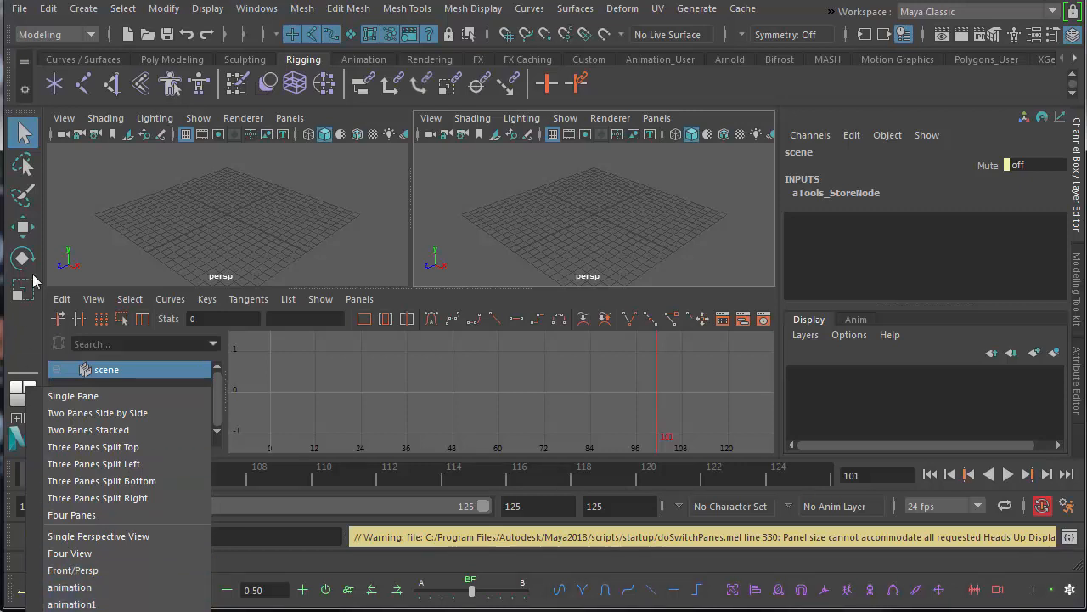
{"action": "left_click", "coordinate": [198, 5]}
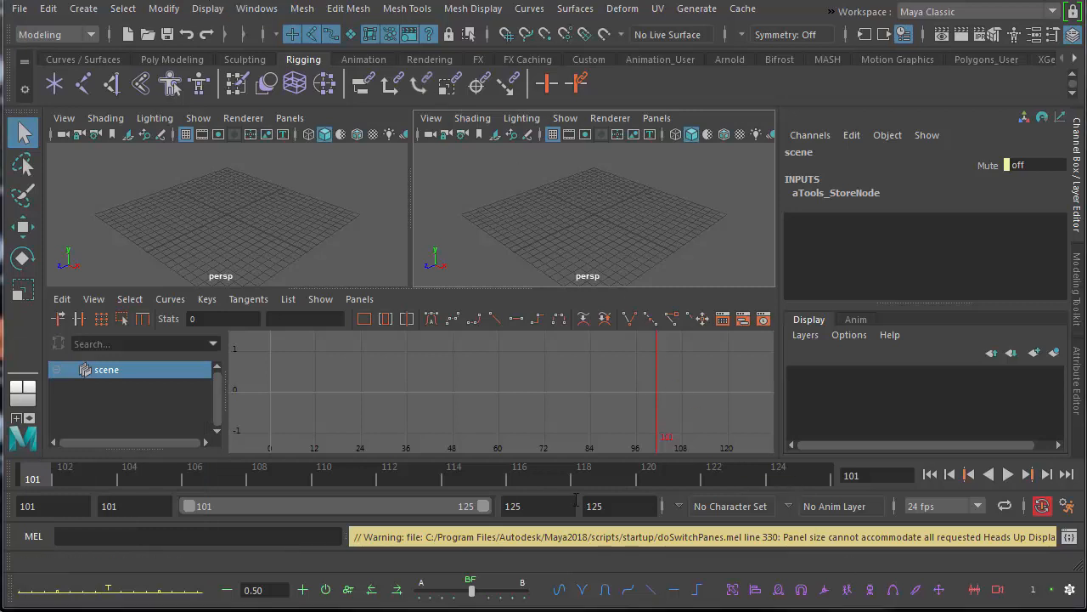
Make the two perspective panes taller by lowering the divider above the Graph Editor
{"action": "left_click_drag", "start_coordinate": [444, 289], "coordinate": [445, 314]}
{"action": "mouse_move", "coordinate": [531, 255]}
{"action": "left_mouse_down", "text": "alt"}
{"action": "mouse_move", "coordinate": [556, 246]}
{"action": "mouse_move", "coordinate": [548, 250]}
{"action": "left_mouse_up", "text": "alt"}
{"action": "middle_click_drag", "start_coordinate": [548, 251], "coordinate": [535, 272], "text": "alt"}
{"action": "right_click_drag", "start_coordinate": [540, 274], "coordinate": [570, 271], "text": "alt"}
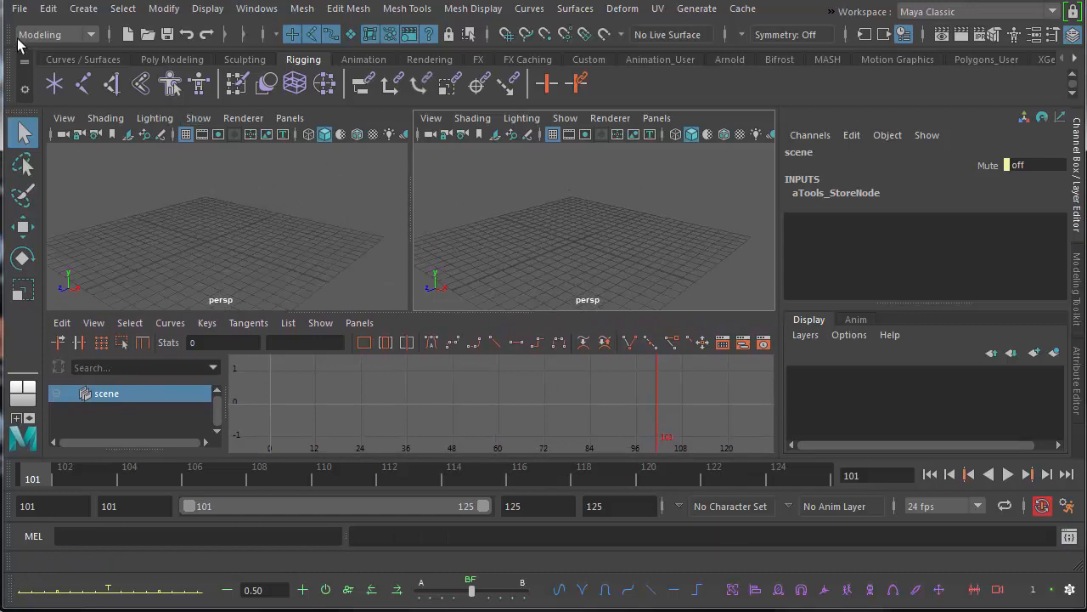
Create a polygon sphere at the origin
{"action": "left_click", "coordinate": [84, 8]}
{"action": "mouse_move", "coordinate": [215, 68]}
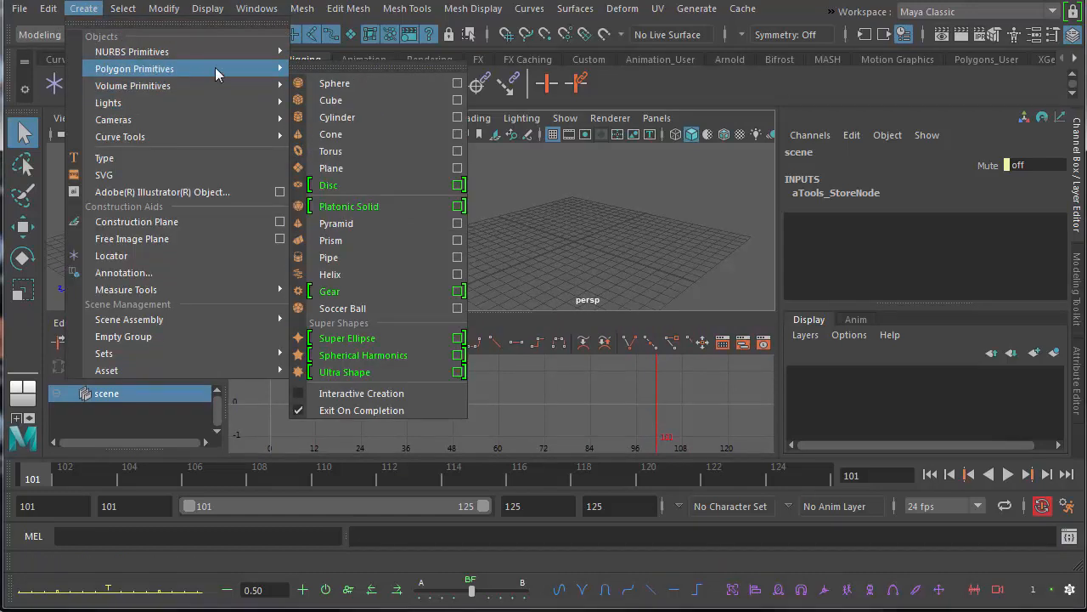
{"action": "left_click", "coordinate": [346, 88]}
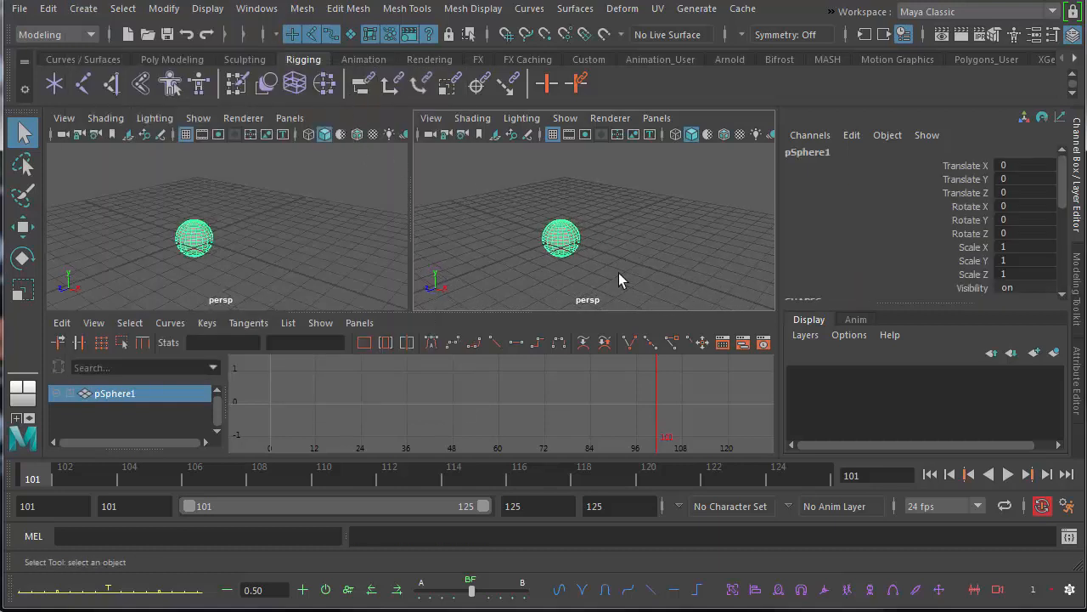
Raise the sphere along Y with the Move tool to about 1.002 and delete the sphere
{"action": "key", "text": "w"}
{"action": "left_click_drag", "start_coordinate": [560, 165], "coordinate": [555, 177]}
{"action": "right_click_drag", "start_coordinate": [552, 200], "coordinate": [513, 227], "text": "alt"}
{"action": "left_click_drag", "start_coordinate": [515, 228], "coordinate": [556, 221], "text": "alt"}
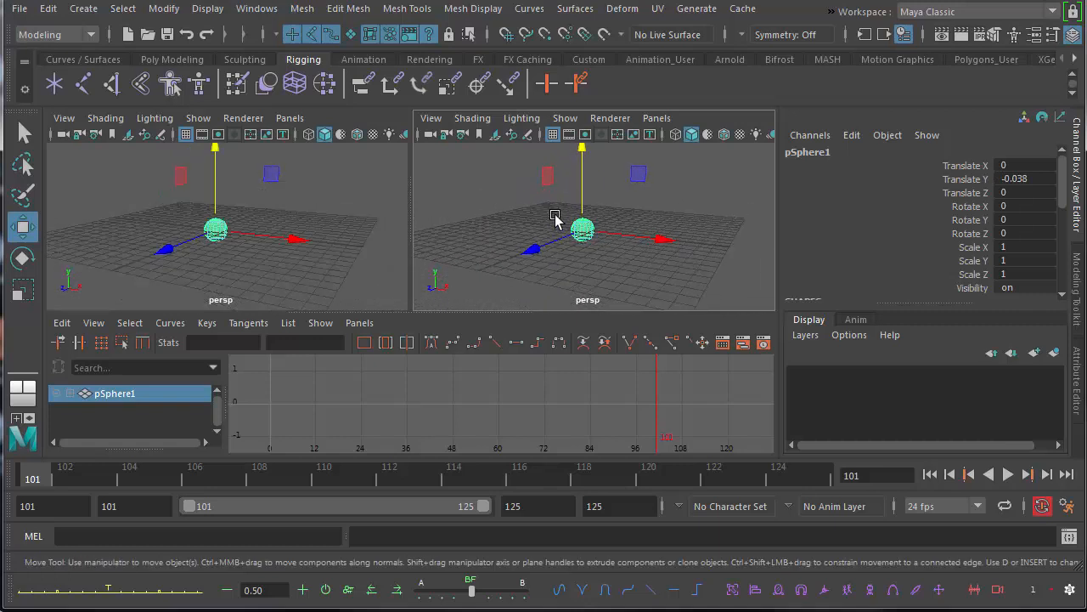
{"action": "middle_click_drag", "start_coordinate": [581, 219], "coordinate": [566, 248], "text": "alt"}
{"action": "left_click_drag", "start_coordinate": [564, 175], "coordinate": [564, 165]}
{"action": "left_click_drag", "start_coordinate": [589, 235], "coordinate": [544, 213], "text": "alt"}
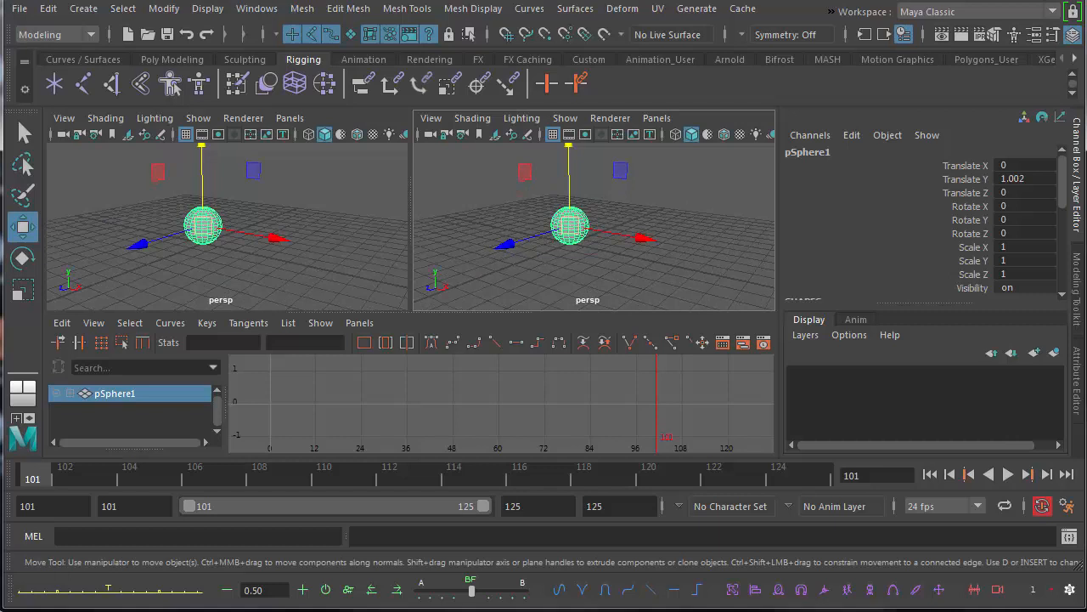
{"action": "key", "text": "Delete"}
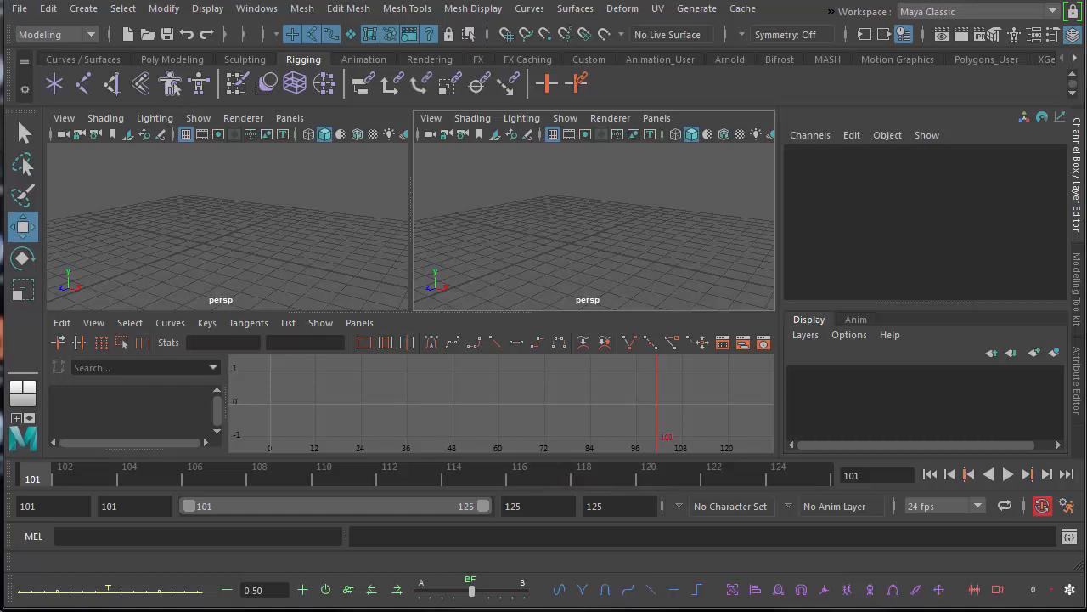
Switch to Chrome and search Google for "maya ball rig"
{"action": "key", "text": "alt+Tab"}
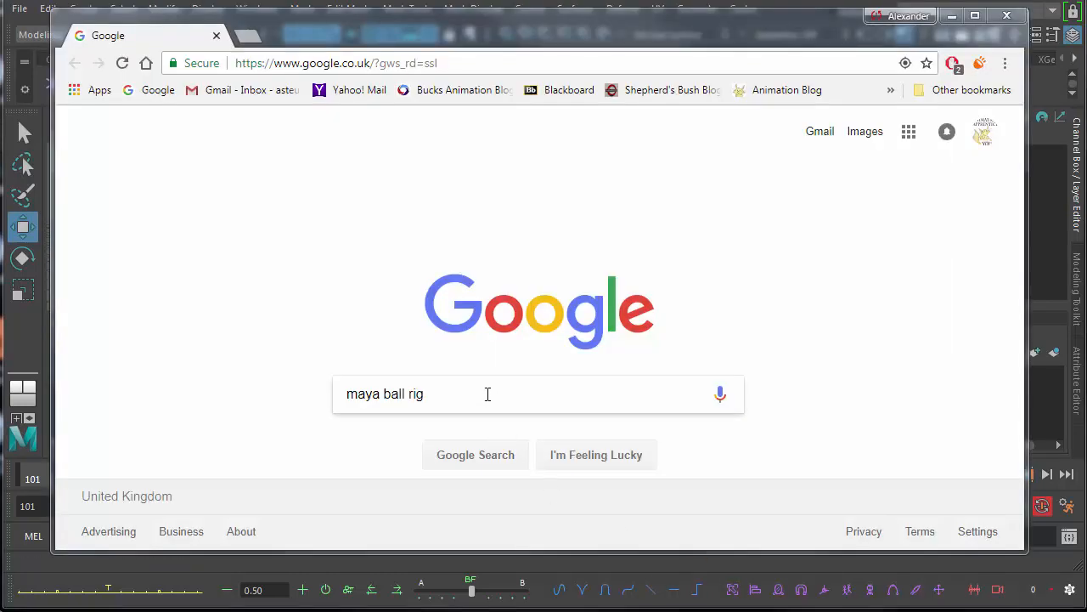
{"action": "left_click", "coordinate": [485, 395]}
{"action": "key", "text": "Return"}
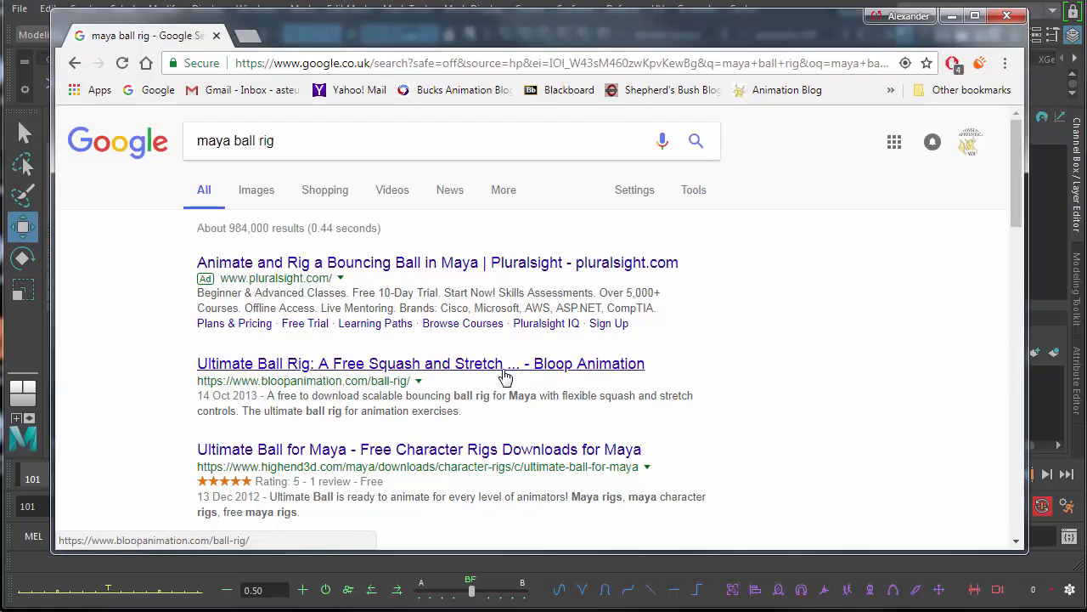
Open the Highend3D result "Ultimate Ball for Maya" and download the rig archive Ultimate_Ball_v1.0.1.rar
{"action": "left_click", "coordinate": [464, 456]}
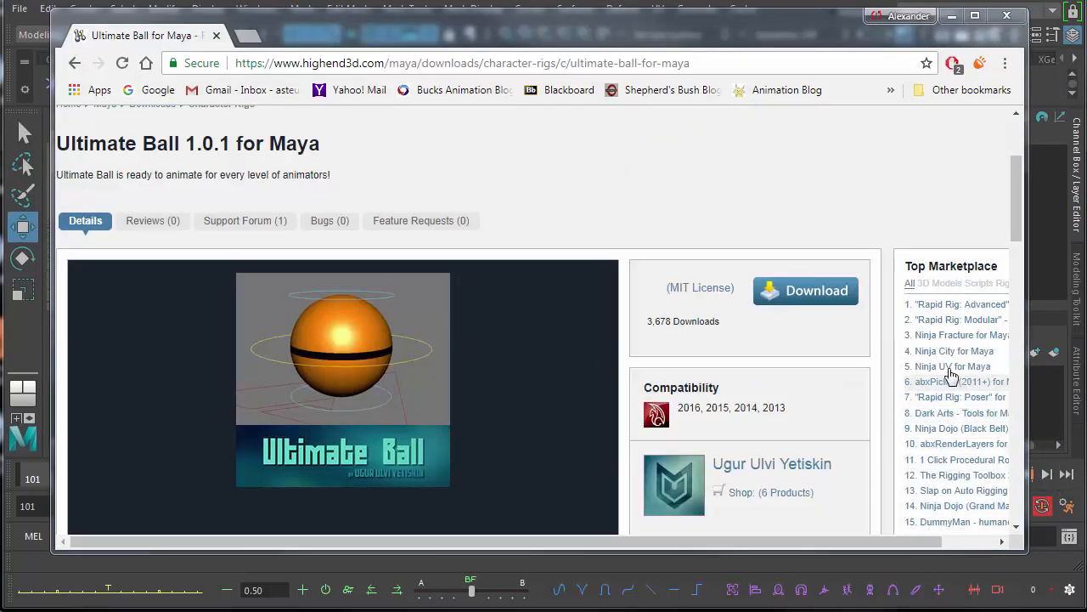
{"action": "left_click_drag", "start_coordinate": [1017, 192], "coordinate": [1011, 142]}
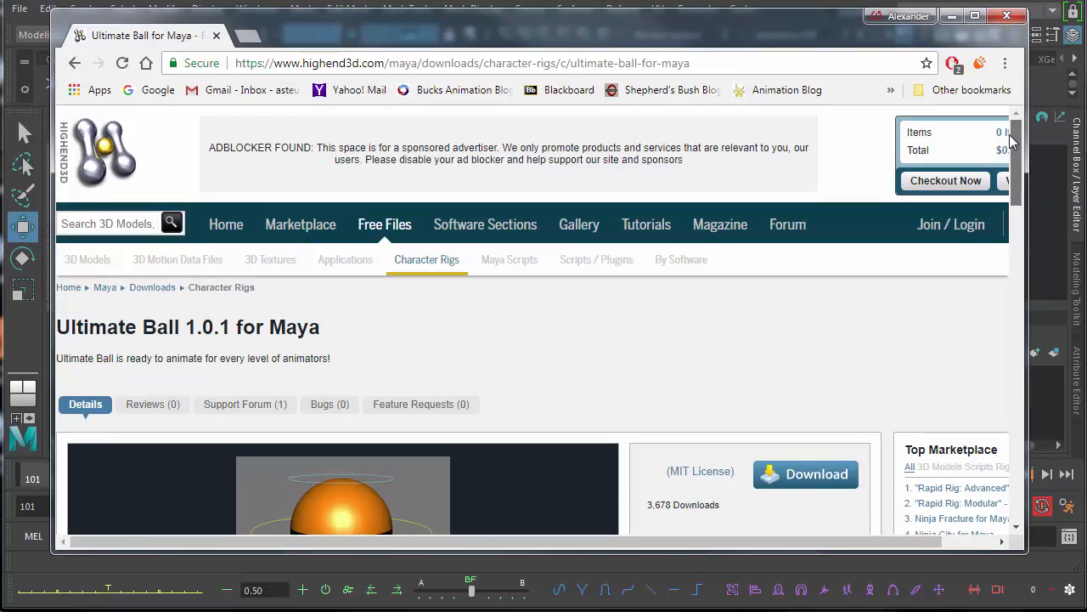
{"action": "left_click_drag", "start_coordinate": [1010, 134], "coordinate": [1037, 195]}
{"action": "left_click", "coordinate": [811, 245]}
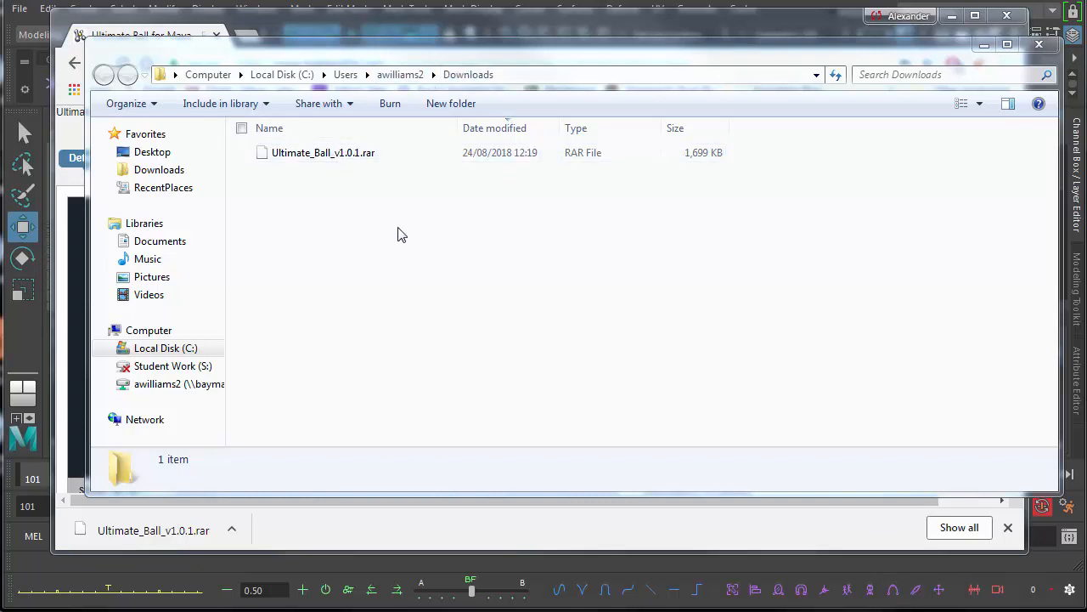
Search for "unrar online" in a new browser tab and open the B1 Online Archiver site
{"action": "left_click_drag", "start_coordinate": [441, 47], "coordinate": [420, 72]}
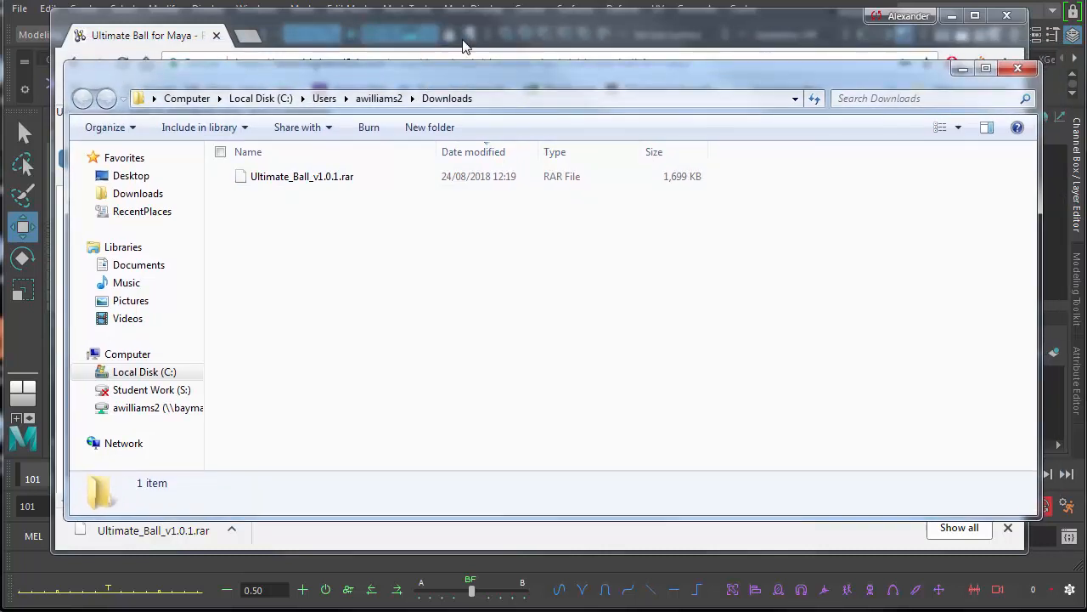
{"action": "left_click", "coordinate": [352, 176]}
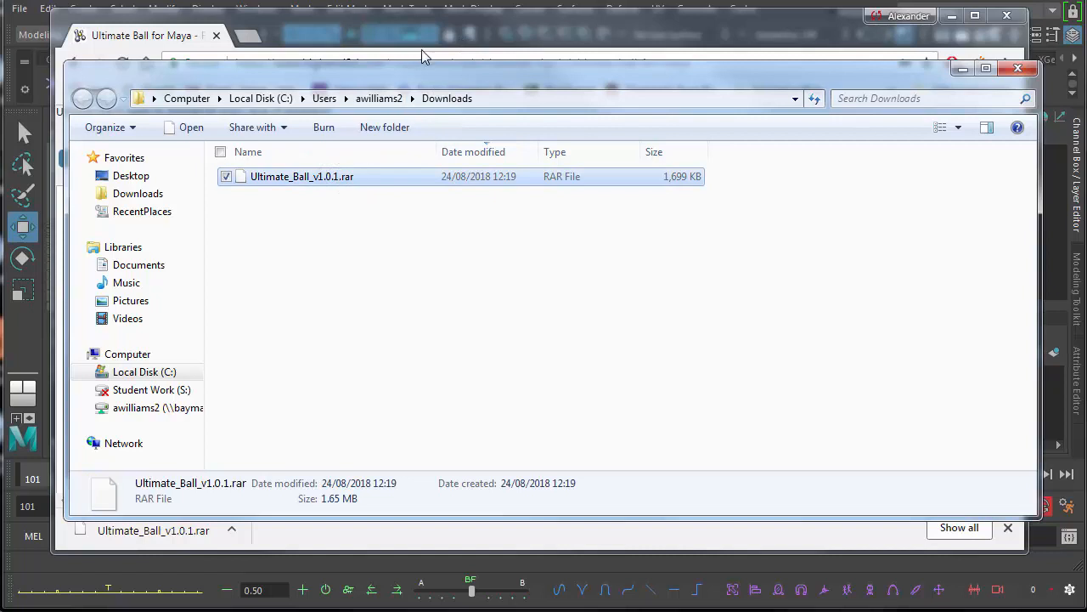
{"action": "left_click", "coordinate": [304, 42]}
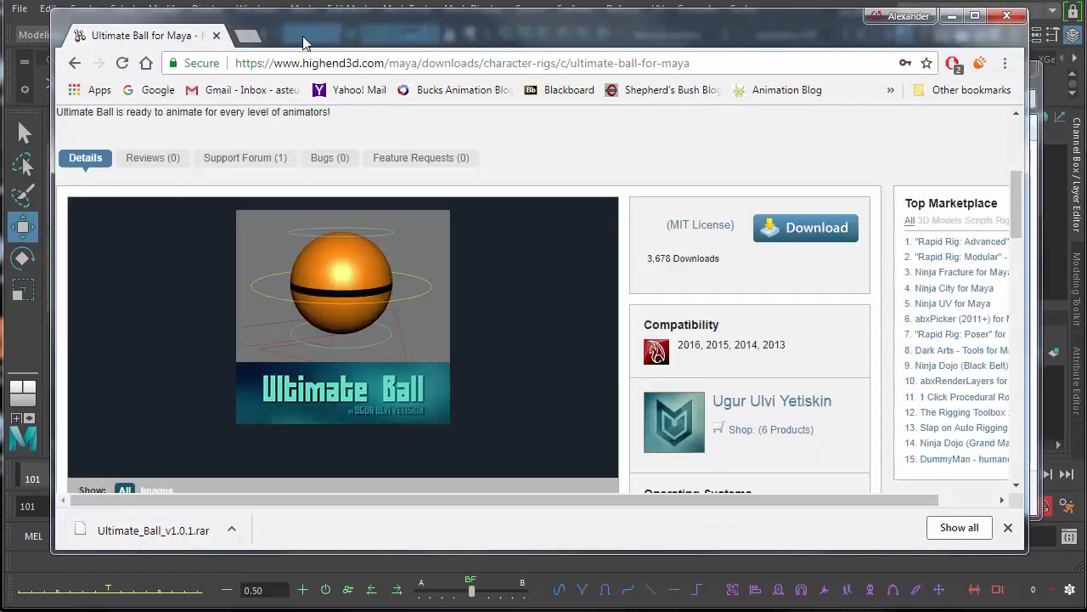
{"action": "left_click", "coordinate": [246, 40]}
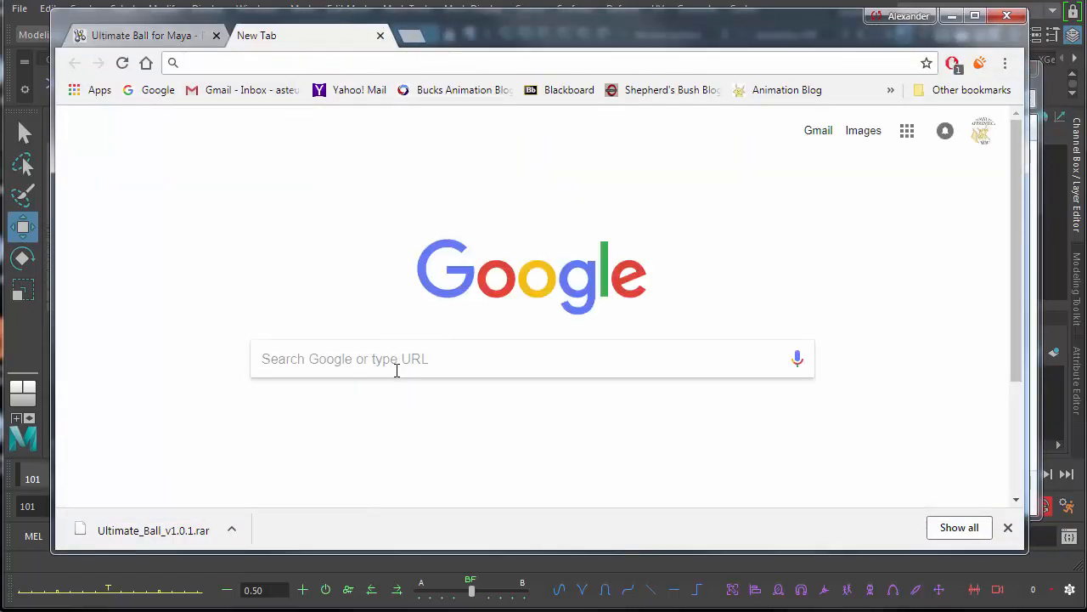
{"action": "left_click", "coordinate": [396, 370]}
{"action": "type", "text": "unrar"}
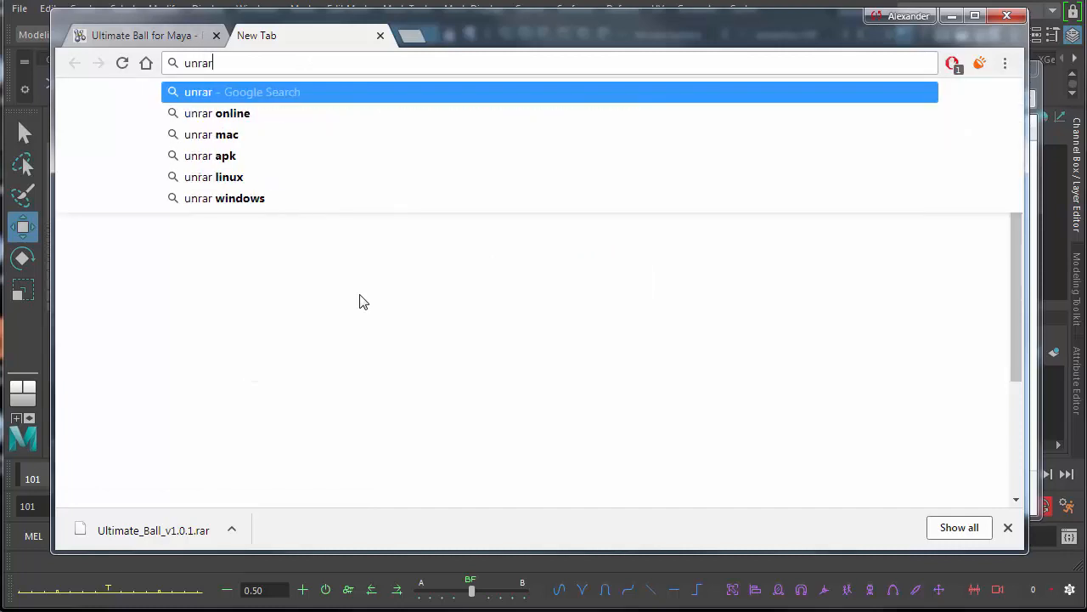
{"action": "type", "text": " online"}
{"action": "key", "text": "Return"}
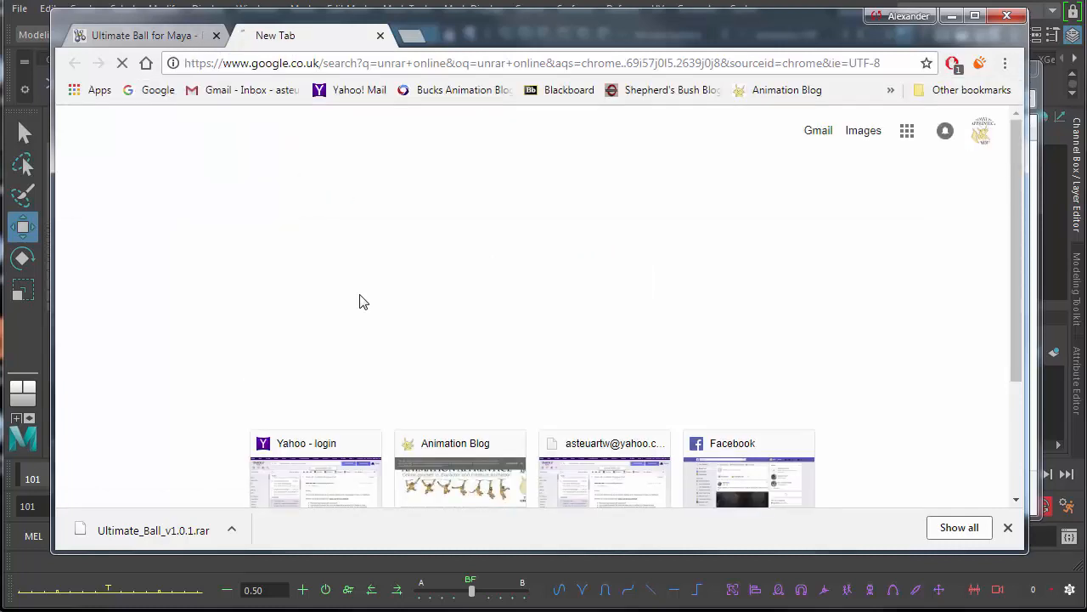
{"action": "left_click", "coordinate": [274, 264]}
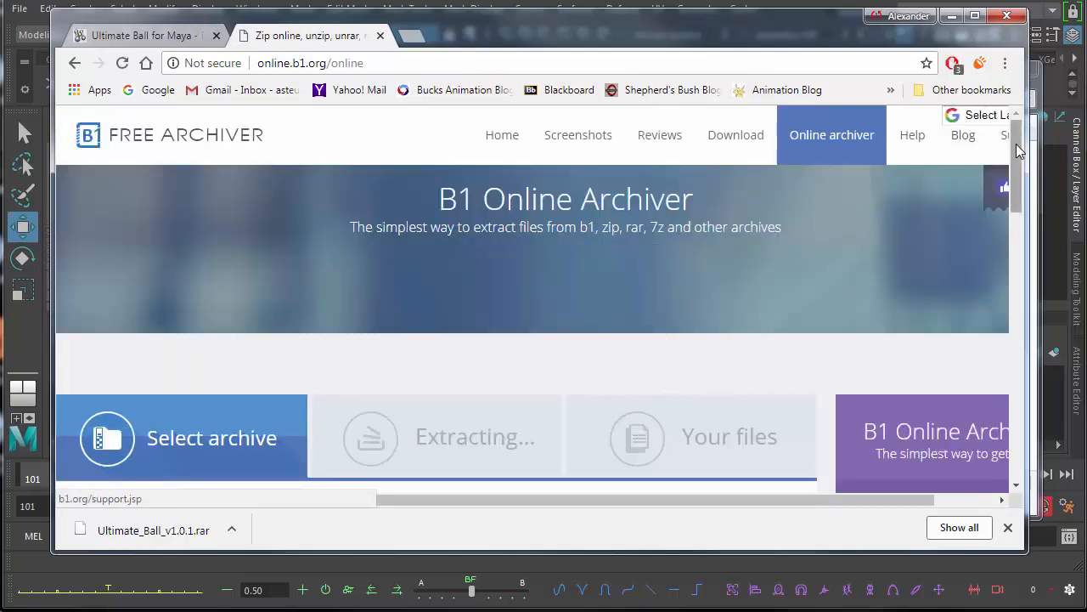
Upload Ultimate_Ball_v1.0.1.rar from the Downloads folder to the online archiver for extraction
{"action": "left_click_drag", "start_coordinate": [1016, 149], "coordinate": [1025, 197]}
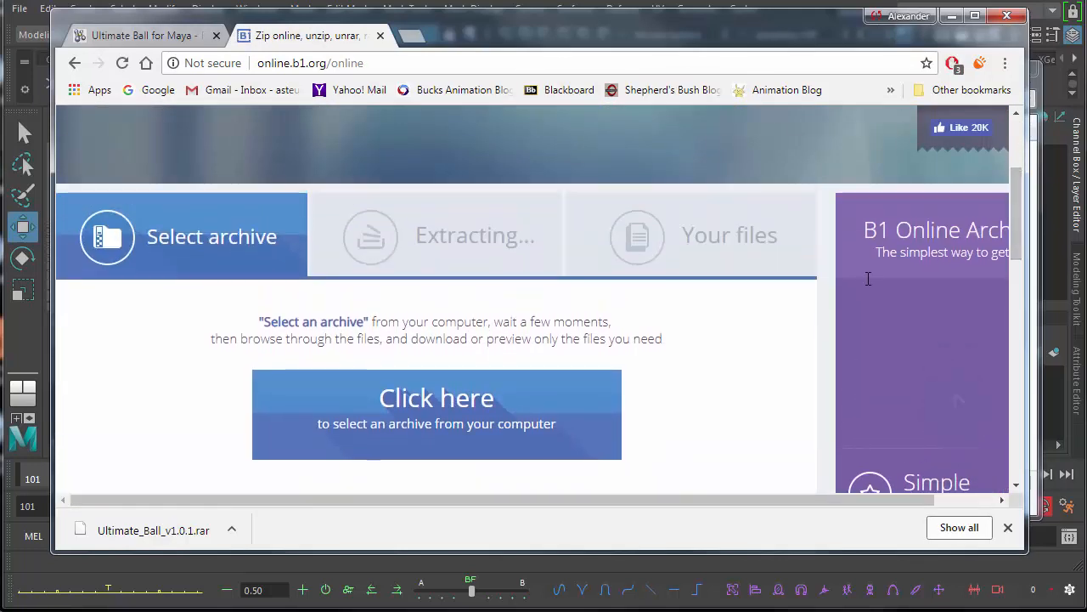
{"action": "left_click", "coordinate": [431, 415]}
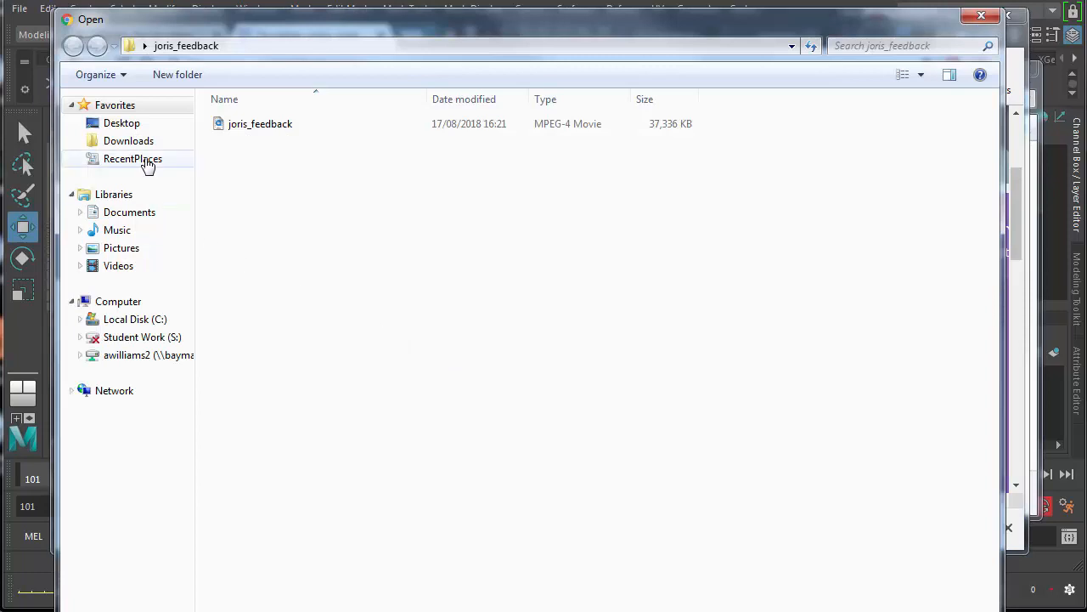
{"action": "left_click", "coordinate": [140, 142]}
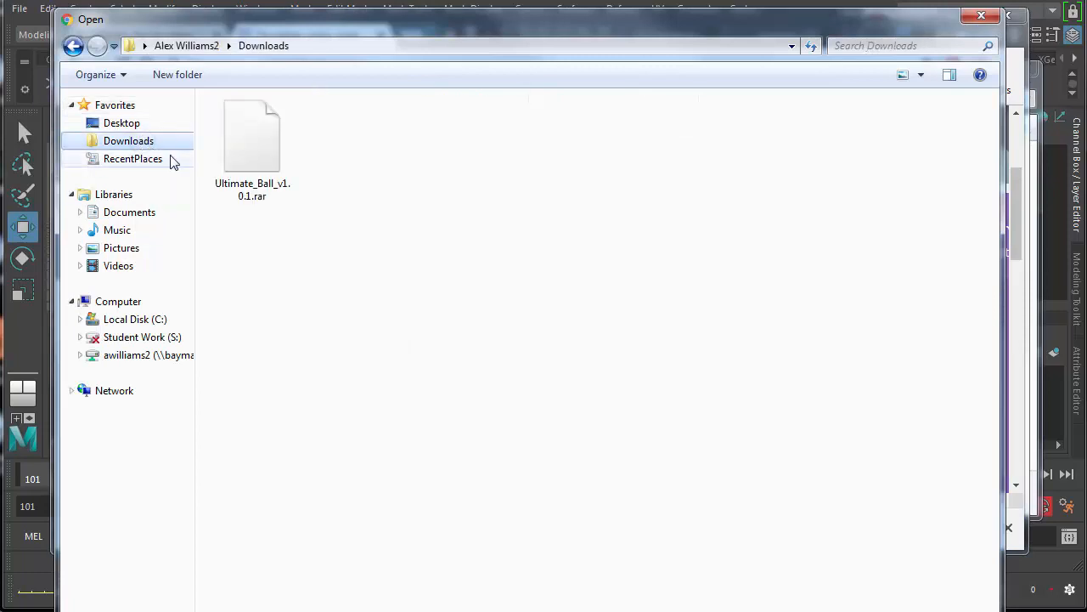
{"action": "left_click", "coordinate": [252, 163]}
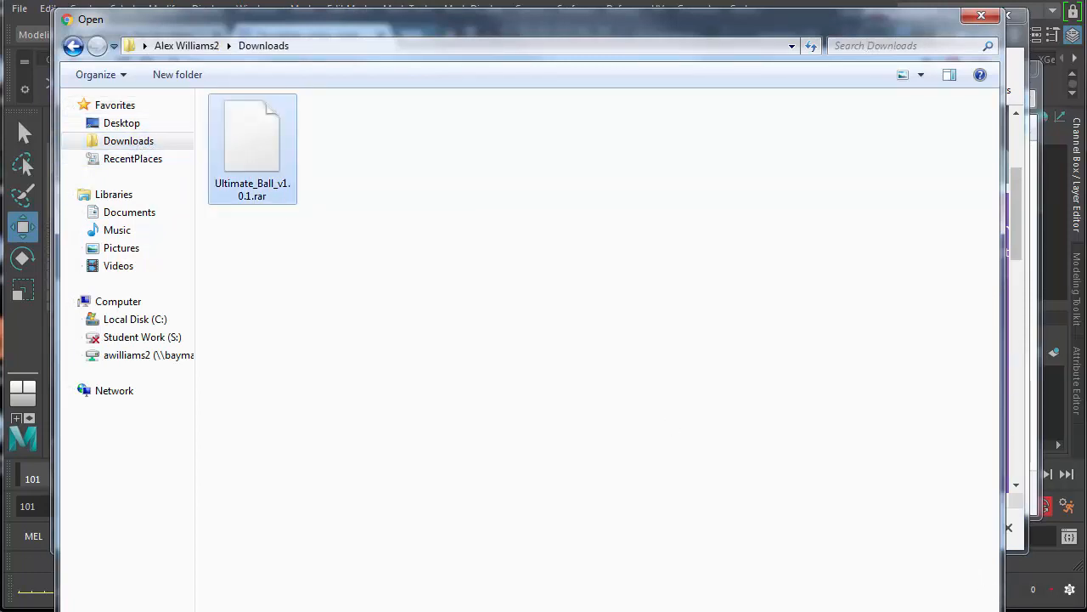
{"action": "left_click", "coordinate": [858, 551]}
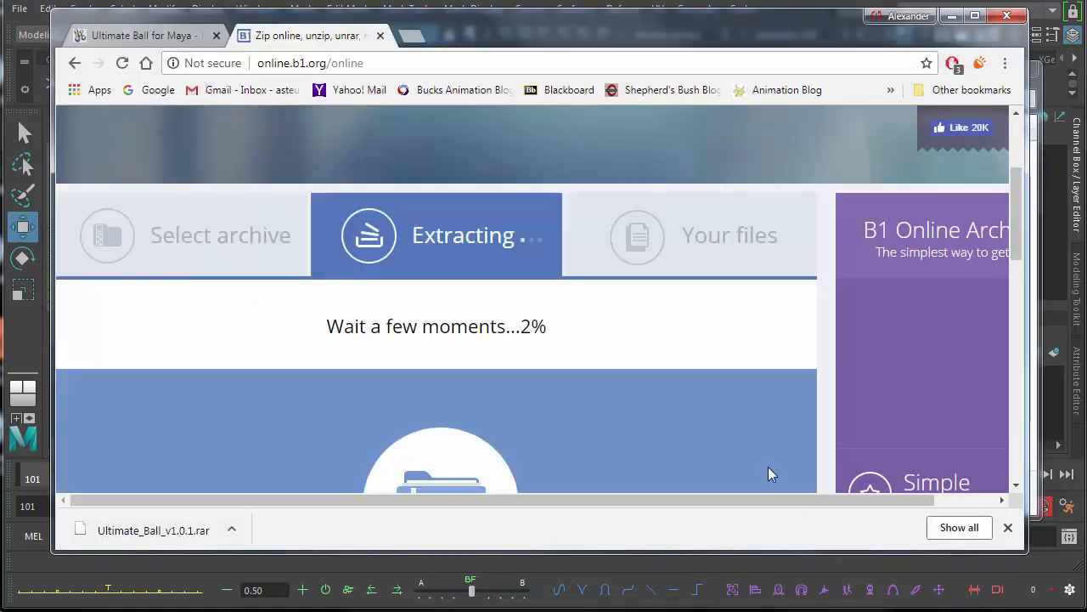
Download the extracted Ultimate_Ball_v1.0.1.ma file and show it in its folder
{"action": "left_click_drag", "start_coordinate": [1014, 158], "coordinate": [1013, 184]}
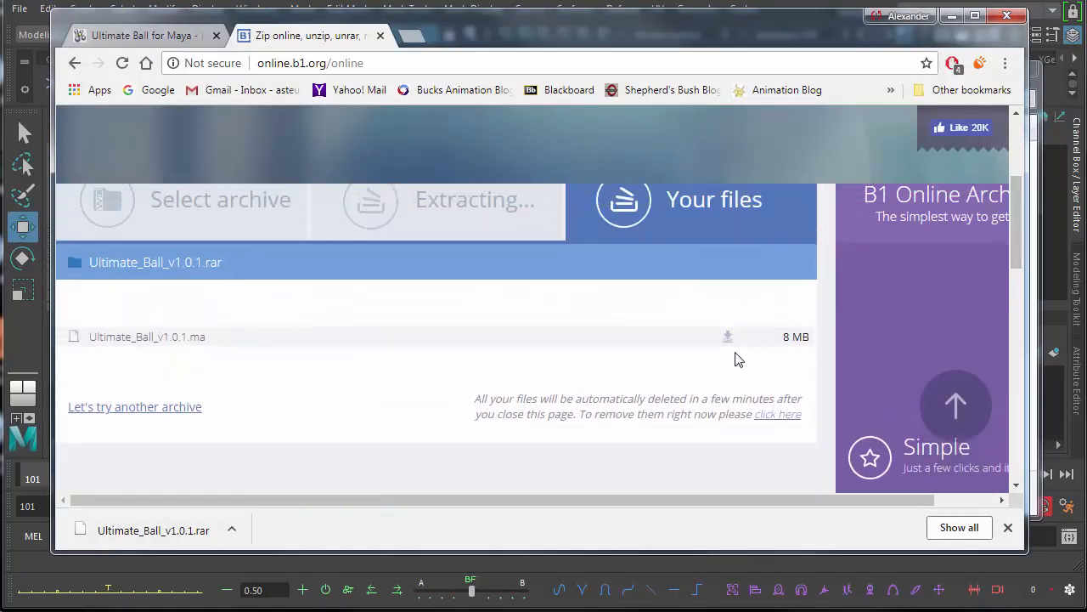
{"action": "left_click", "coordinate": [728, 336]}
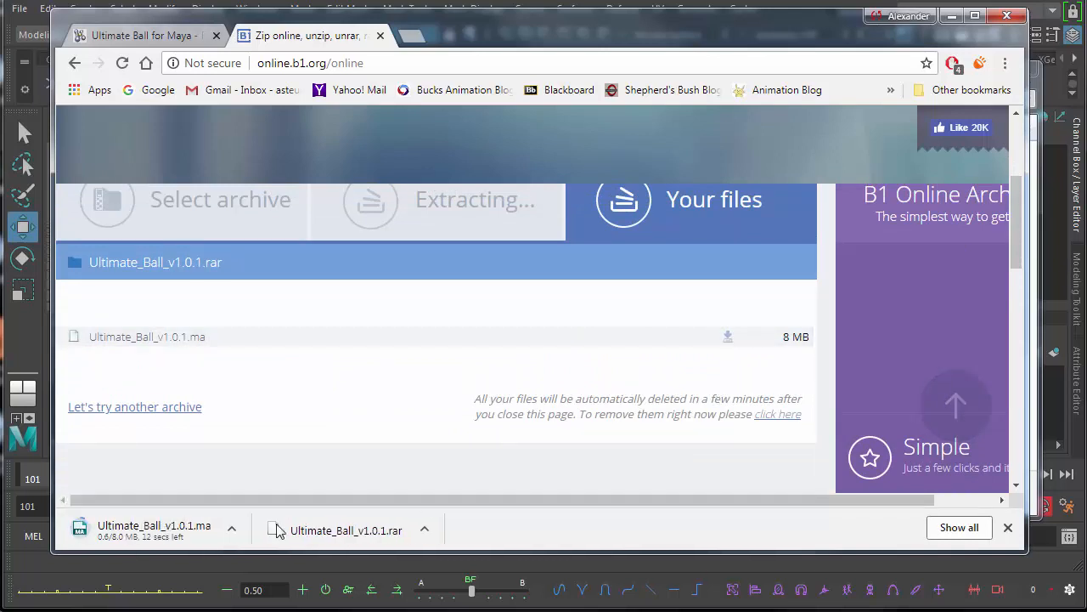
{"action": "left_click", "coordinate": [230, 528]}
{"action": "left_click", "coordinate": [281, 607]}
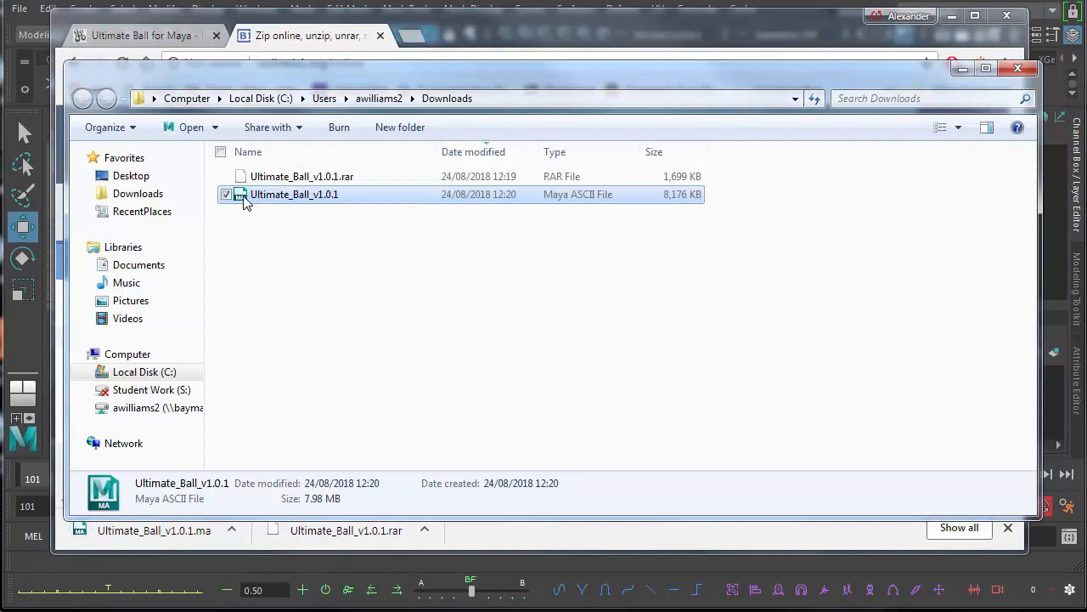
Copy the Ultimate_Ball_v1.0.1 Maya ASCII file from the Downloads folder
{"action": "key", "text": "Up"}
{"action": "key", "text": "Down"}
{"action": "right_click", "coordinate": [311, 197]}
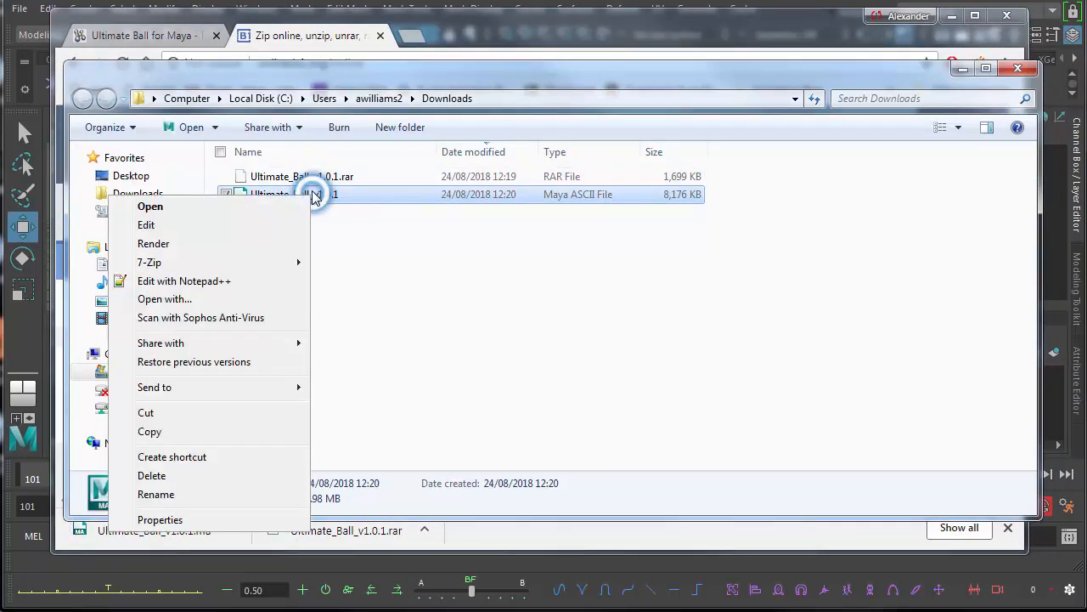
{"action": "left_click", "coordinate": [260, 433]}
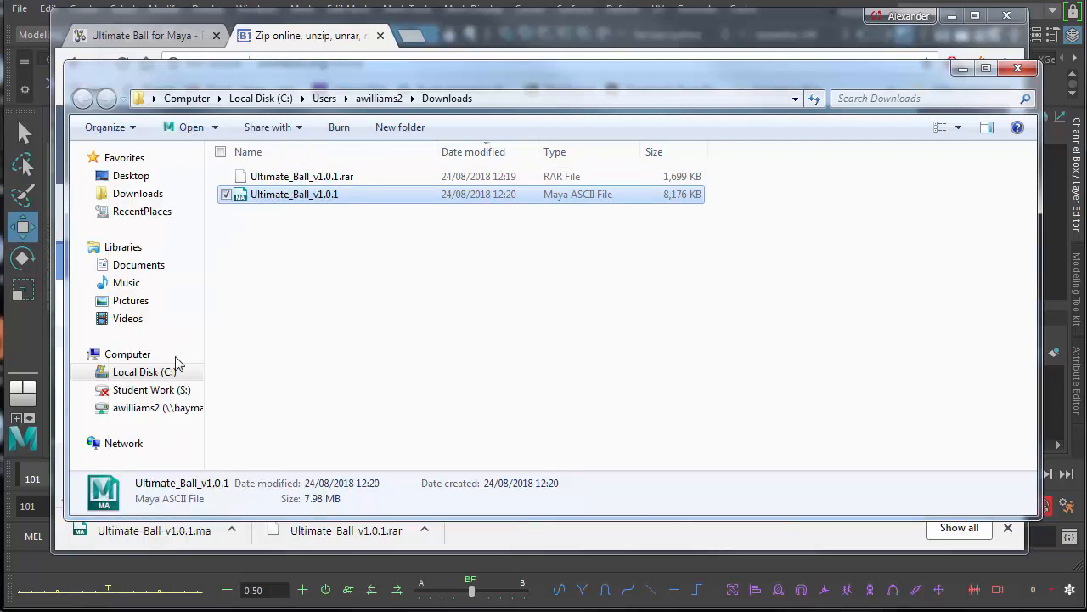
Paste the rig file into the scenes folder of the bouncingBall_24Aug2018 project under Documents, maya, projects
{"action": "left_click", "coordinate": [140, 264]}
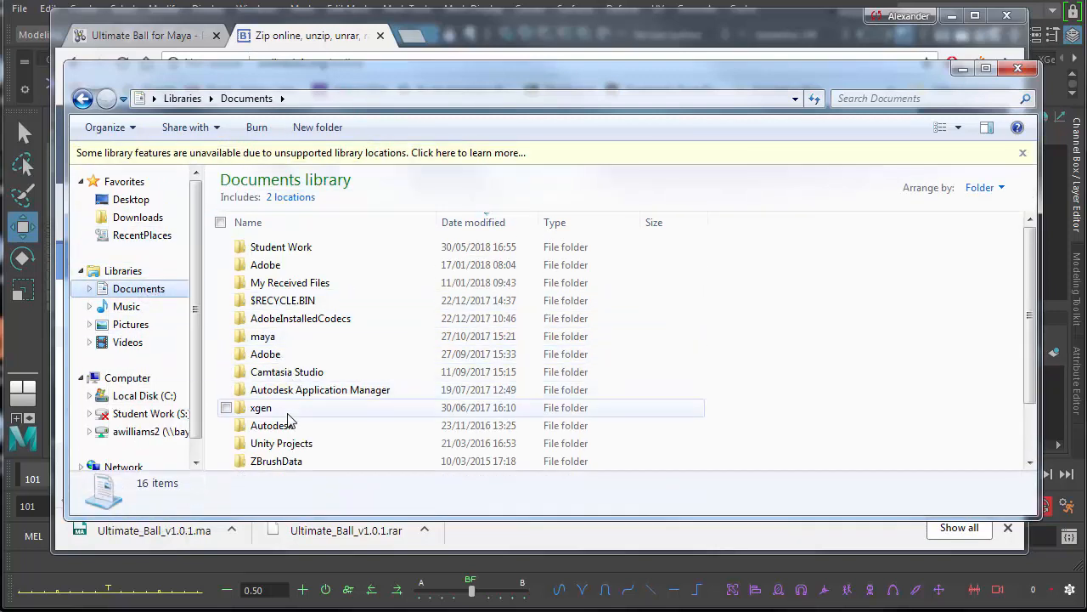
{"action": "double_click", "coordinate": [263, 337]}
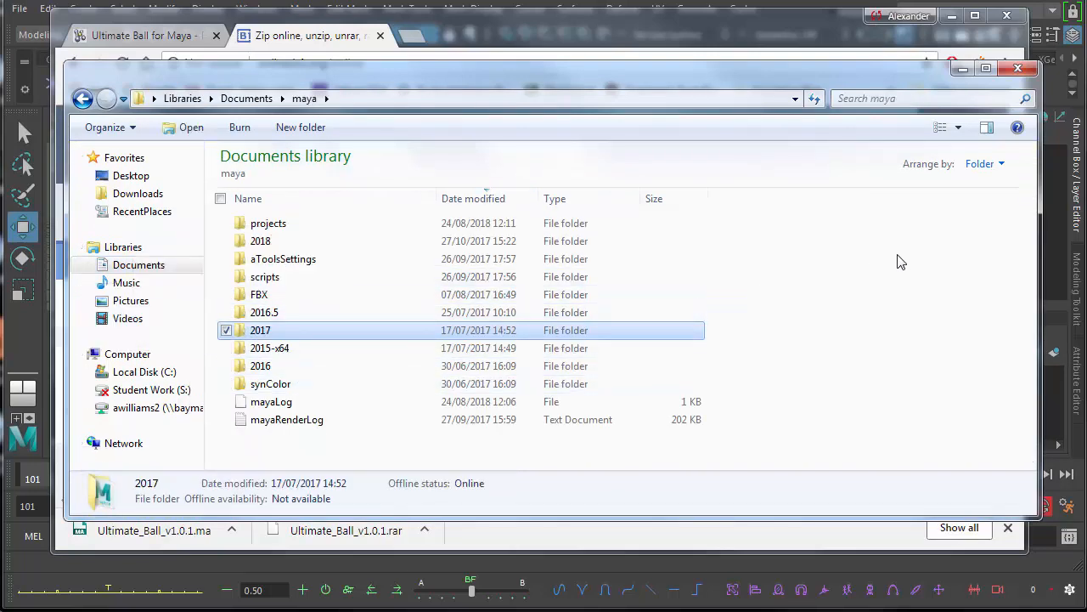
{"action": "double_click", "coordinate": [257, 224]}
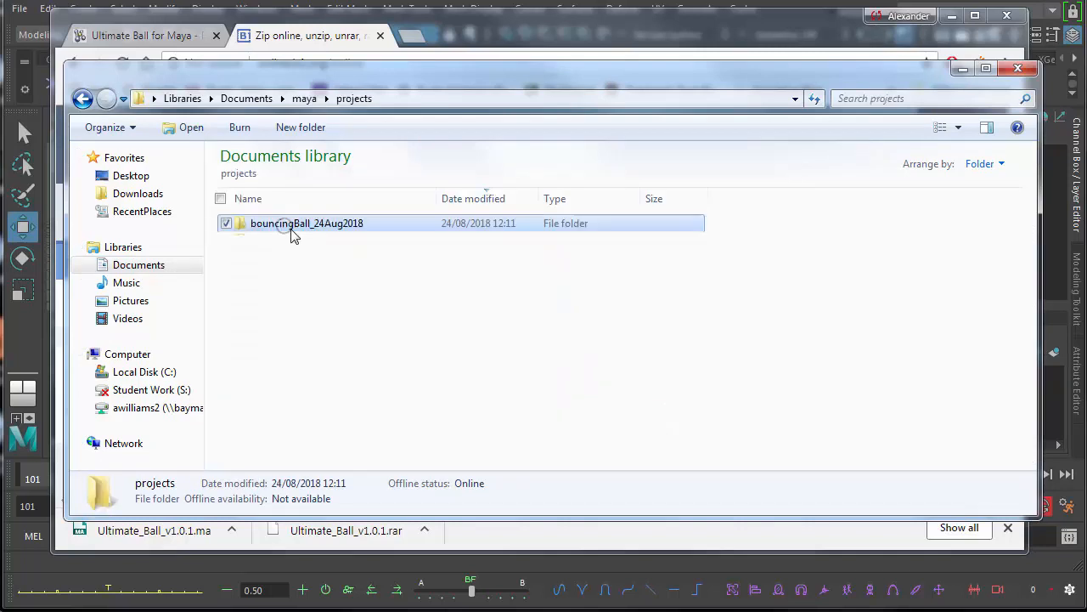
{"action": "double_click", "coordinate": [344, 226]}
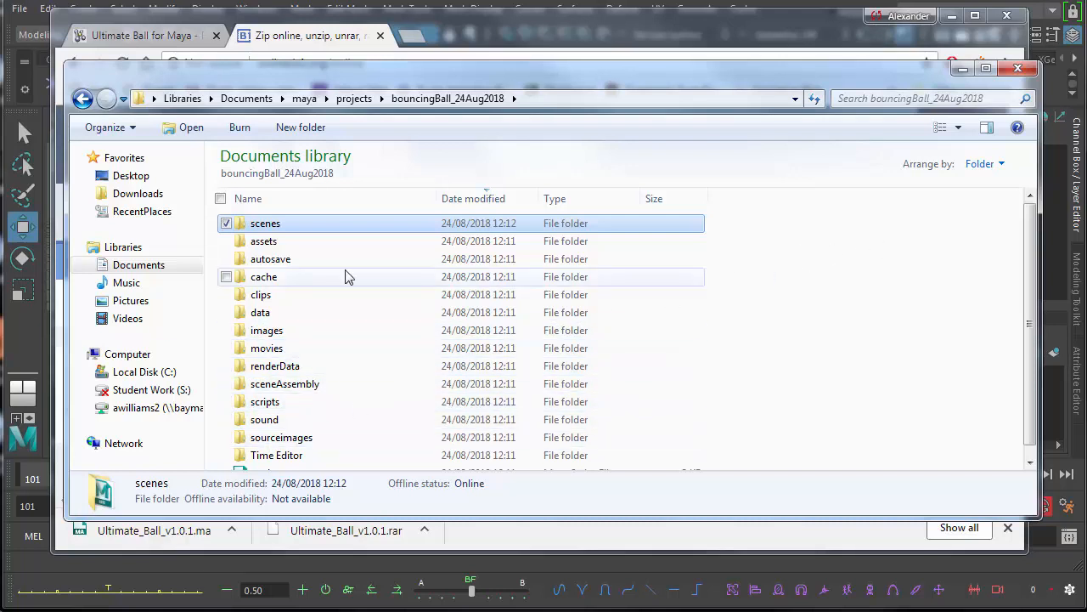
{"action": "double_click", "coordinate": [271, 225]}
{"action": "right_click", "coordinate": [299, 287]}
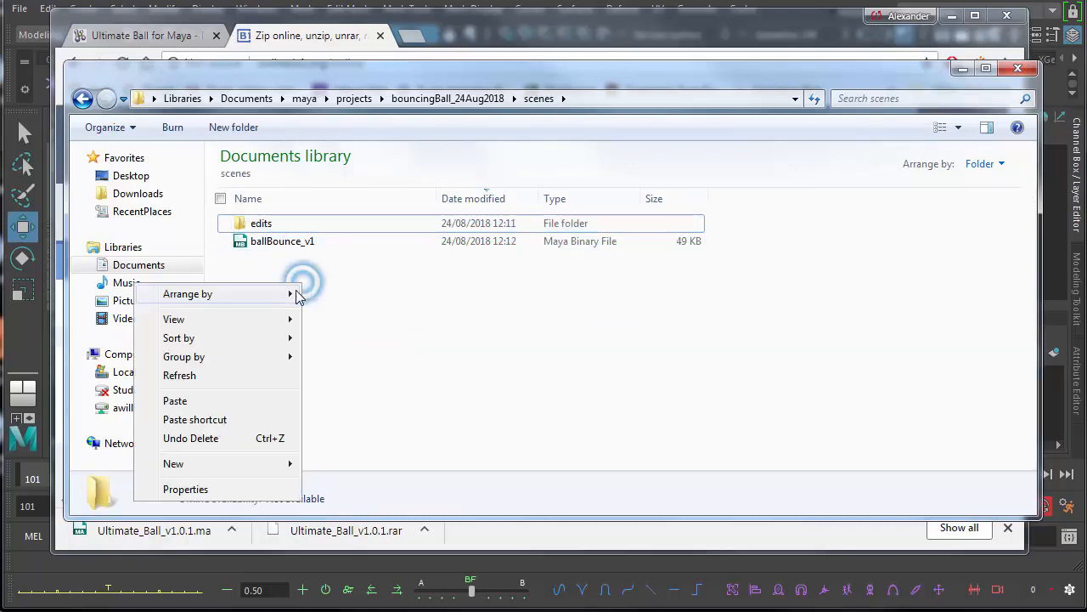
{"action": "left_click", "coordinate": [281, 400]}
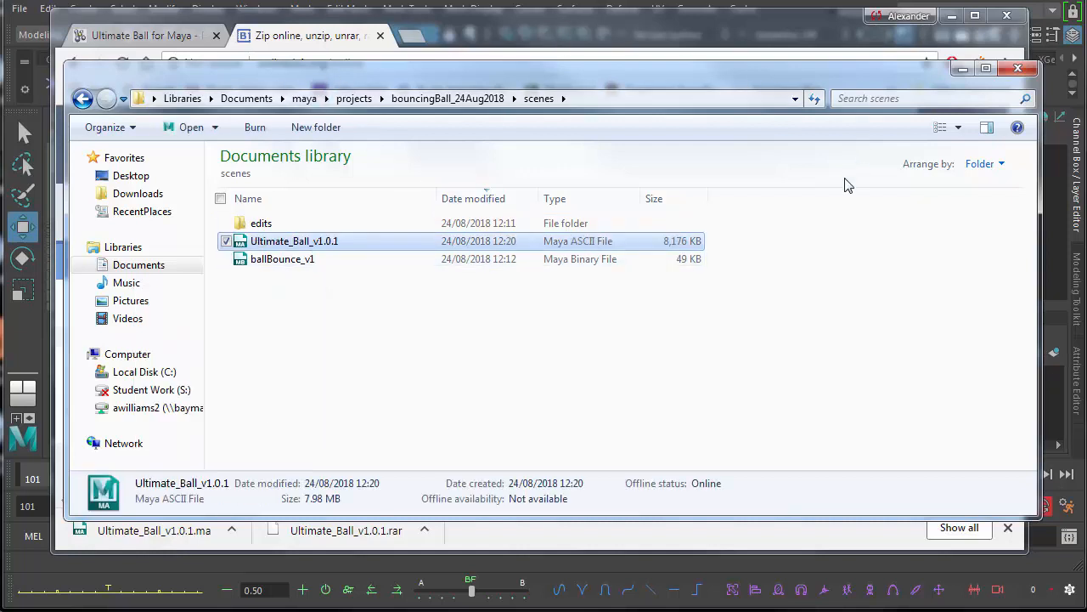
Close the folder window, return to Maya and open the scene Ultimate_Ball_v1.0.1.ma
{"action": "left_click", "coordinate": [1017, 68]}
{"action": "left_click", "coordinate": [951, 16]}
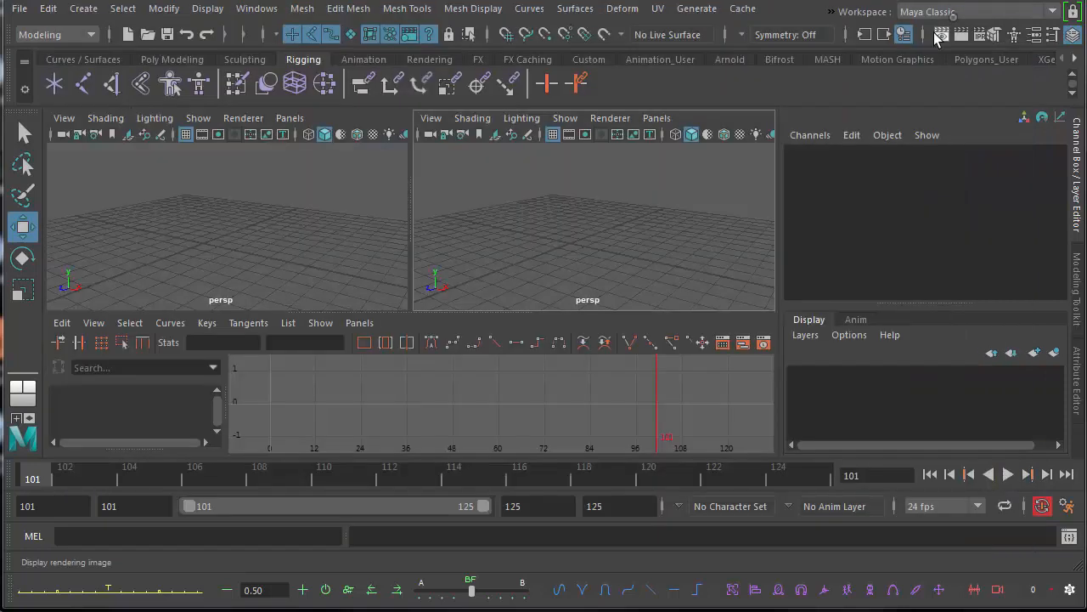
{"action": "left_click", "coordinate": [19, 8]}
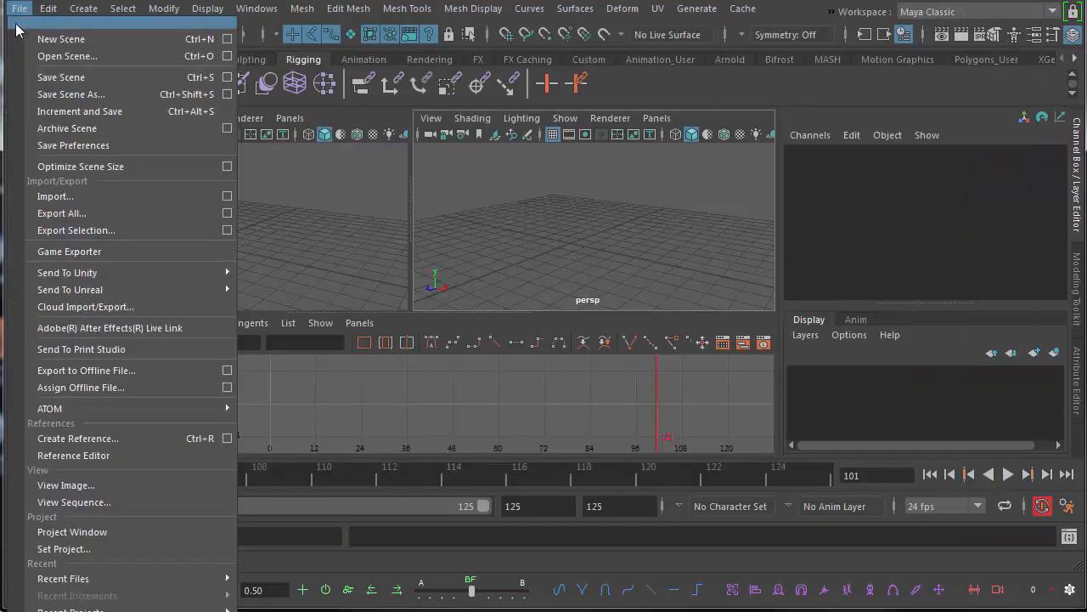
{"action": "left_click", "coordinate": [77, 57]}
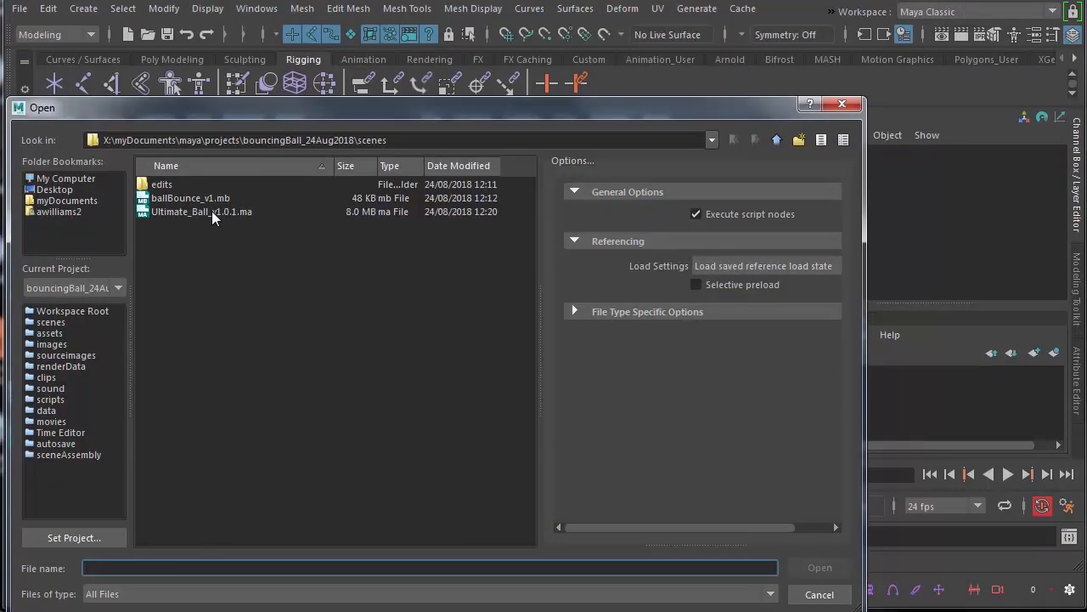
{"action": "left_click", "coordinate": [217, 216]}
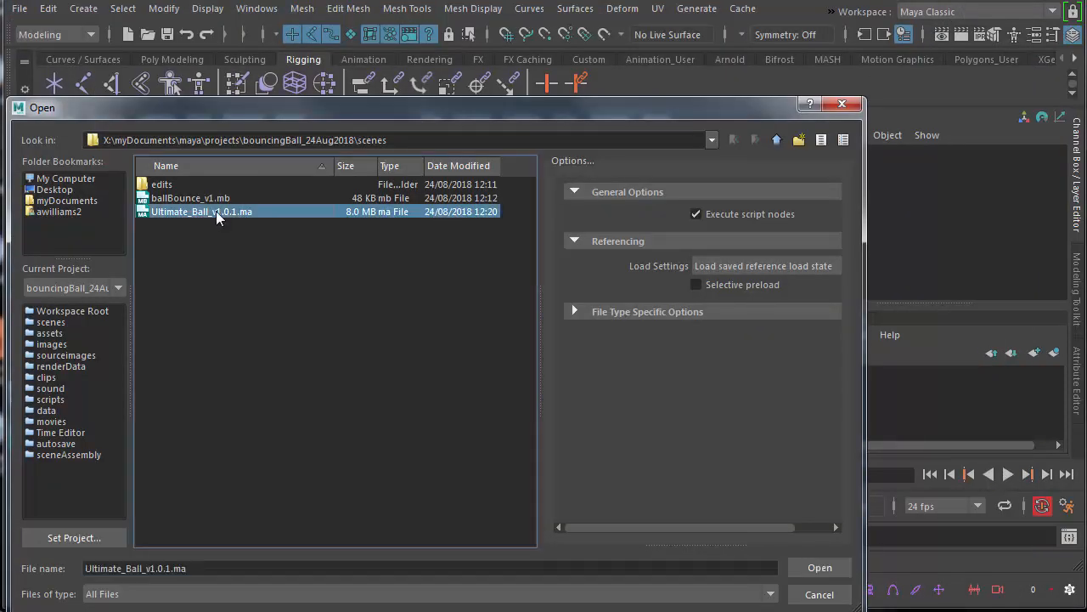
{"action": "left_click", "coordinate": [818, 568]}
{"action": "left_click", "coordinate": [439, 377]}
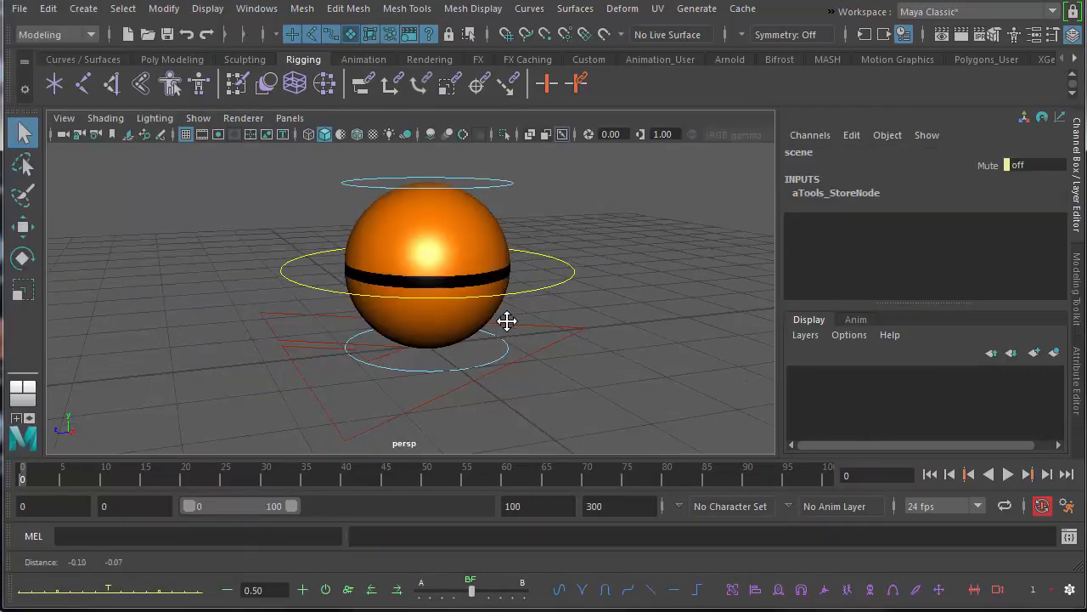
Restore the layout with two perspective views above the Graph Editor and enlarge the viewports
{"action": "right_click_drag", "start_coordinate": [506, 320], "coordinate": [294, 340], "text": "alt"}
{"action": "left_click_drag", "start_coordinate": [294, 339], "coordinate": [335, 228], "text": "alt"}
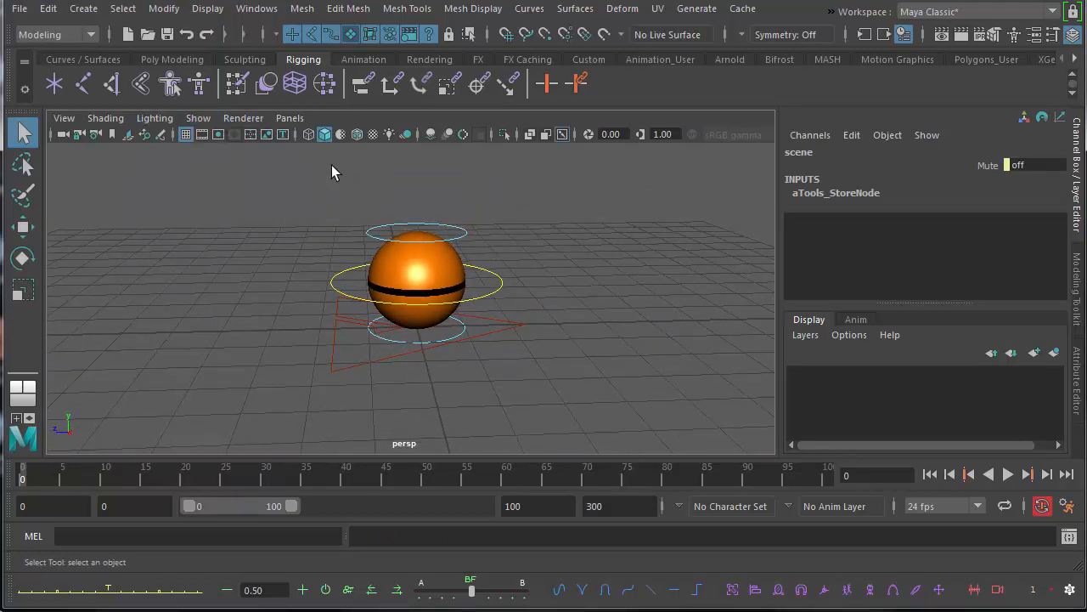
{"action": "right_click", "coordinate": [26, 395]}
{"action": "left_click", "coordinate": [96, 598]}
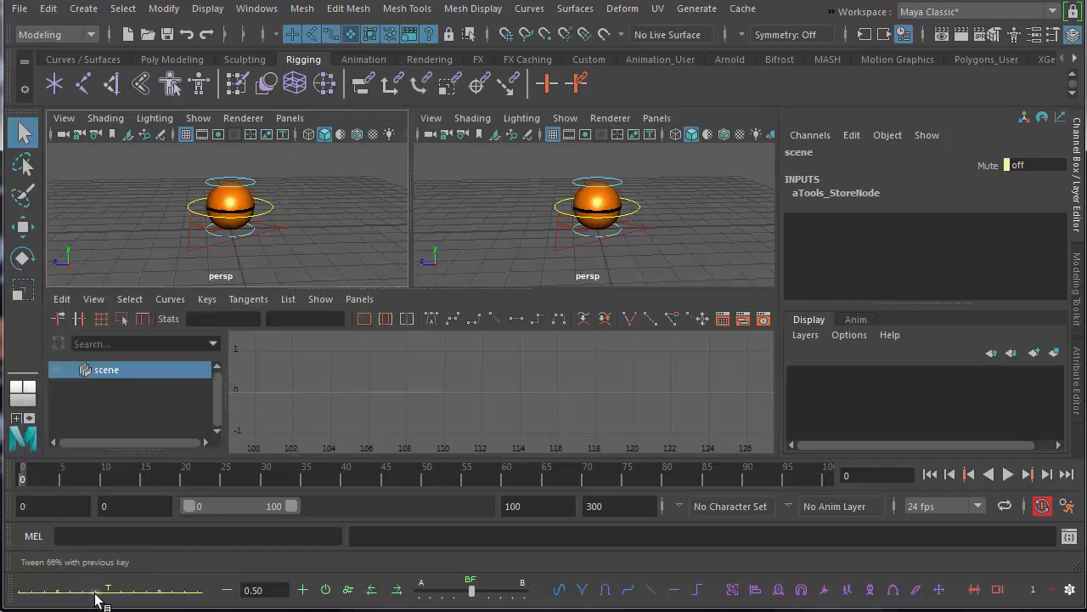
{"action": "left_click_drag", "start_coordinate": [490, 289], "coordinate": [509, 352]}
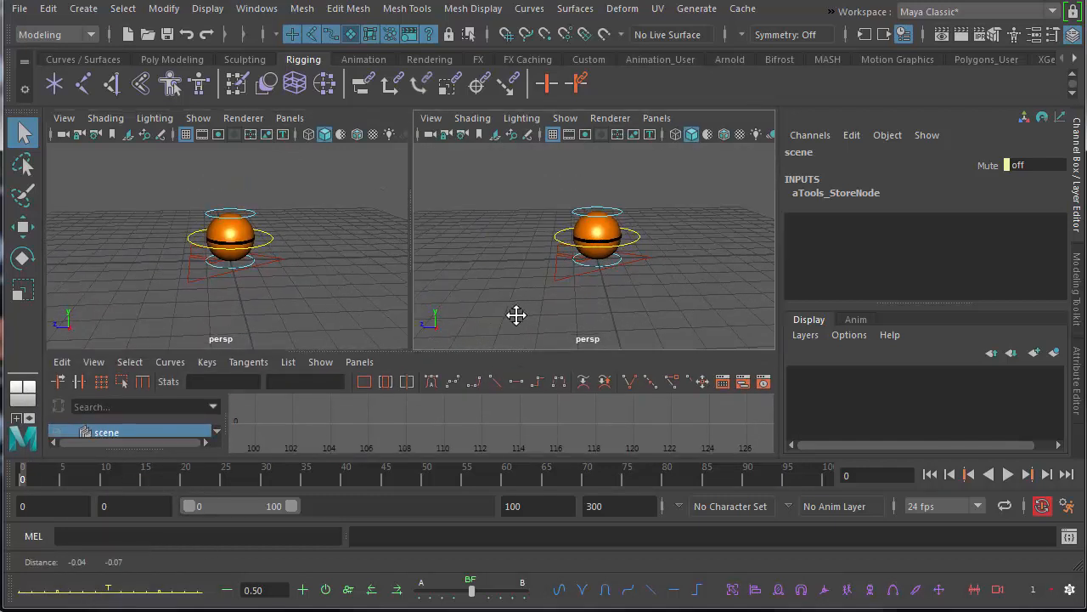
Select the ball's yellow CTRL_Main ring and move it along Z to about 0.187
{"action": "middle_click_drag", "start_coordinate": [517, 315], "coordinate": [516, 323], "text": "alt"}
{"action": "right_click_drag", "start_coordinate": [516, 323], "coordinate": [594, 308], "text": "alt"}
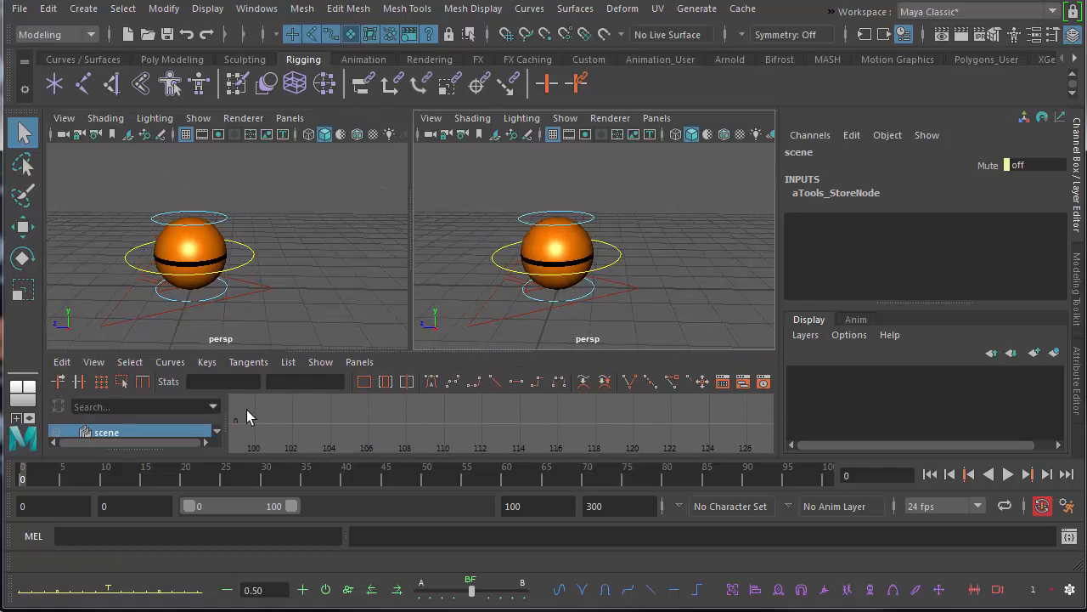
{"action": "right_click_drag", "start_coordinate": [518, 315], "coordinate": [639, 255], "text": "alt"}
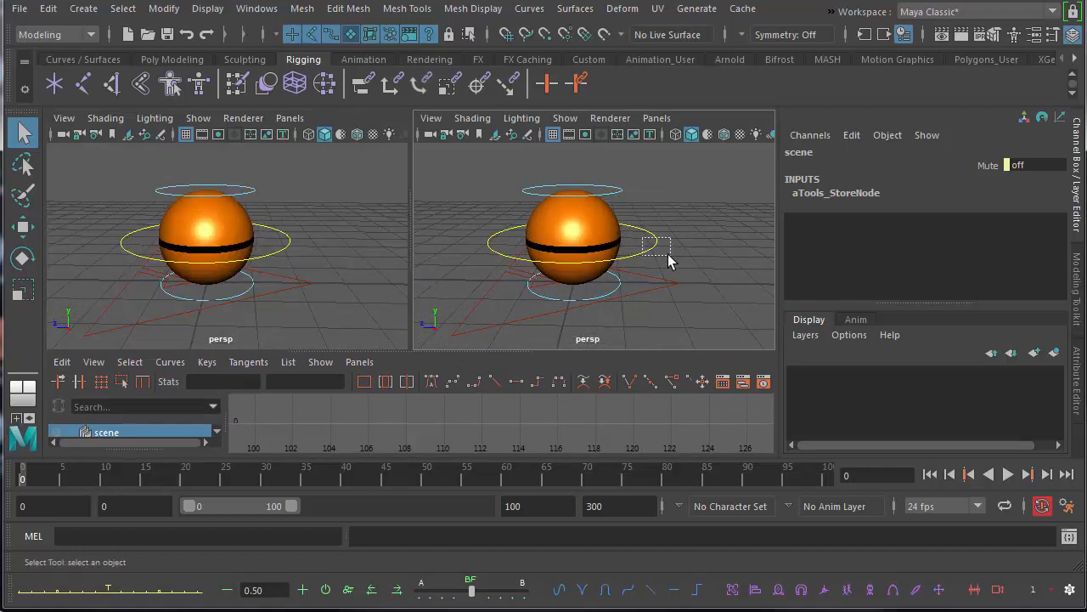
{"action": "left_click_drag", "start_coordinate": [668, 260], "coordinate": [651, 263]}
{"action": "right_click_drag", "start_coordinate": [651, 262], "coordinate": [607, 281], "text": "alt"}
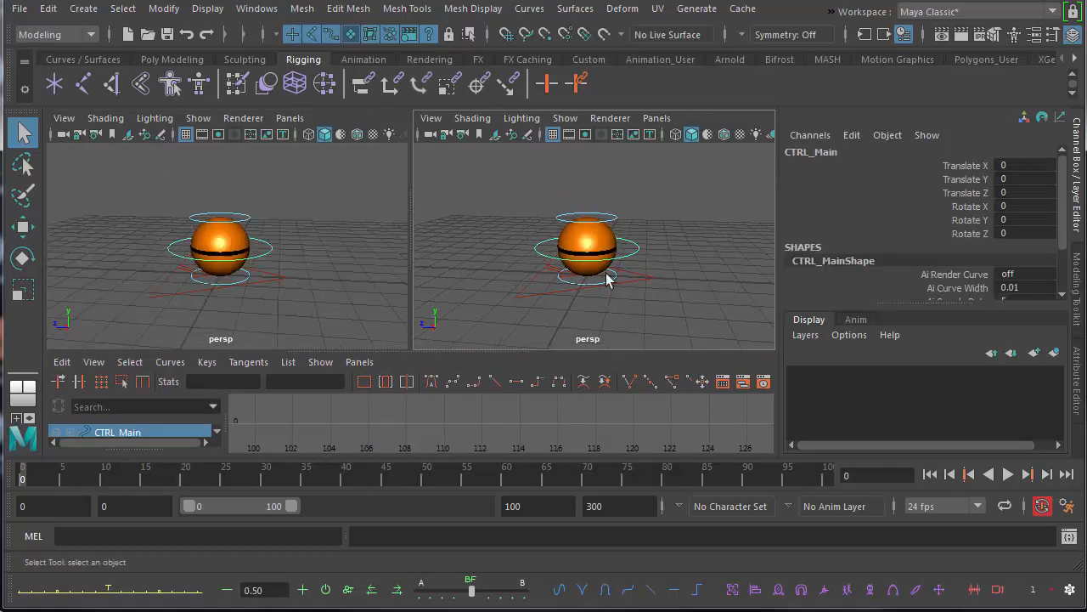
{"action": "key", "text": "w"}
{"action": "left_click_drag", "start_coordinate": [519, 249], "coordinate": [561, 244]}
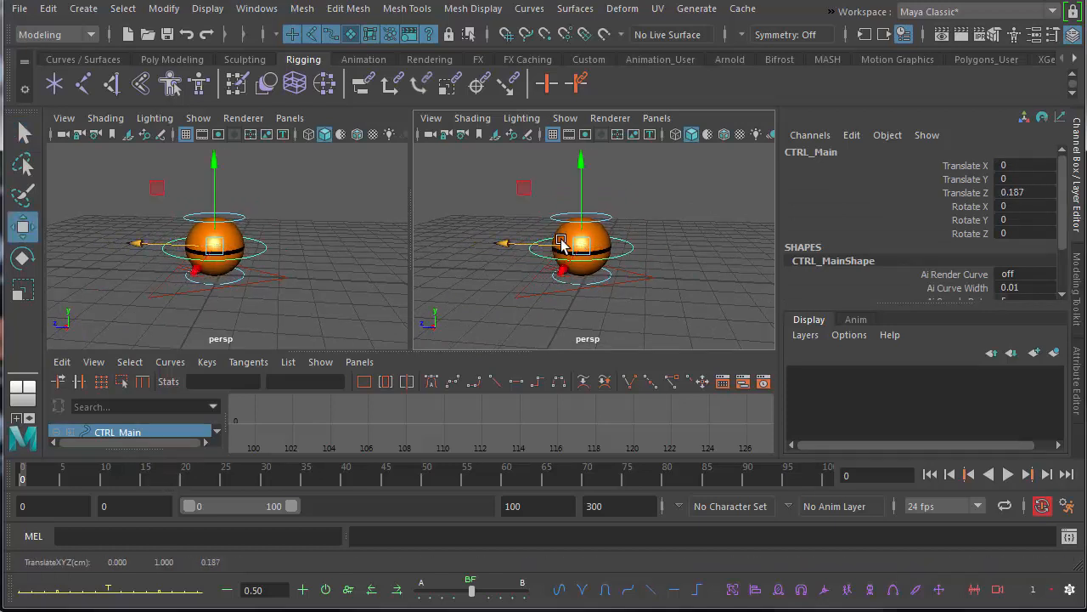
Try moving the ball's CTRL_Root control along Z, and undo the move
{"action": "left_click", "coordinate": [581, 163]}
{"action": "left_click_drag", "start_coordinate": [526, 277], "coordinate": [545, 304]}
{"action": "mouse_move", "coordinate": [503, 275]}
{"action": "left_mouse_down"}
{"action": "mouse_move", "coordinate": [553, 284]}
{"action": "mouse_move", "coordinate": [502, 275]}
{"action": "mouse_move", "coordinate": [517, 274]}
{"action": "left_mouse_up"}
{"action": "key", "text": "ctrl+z"}
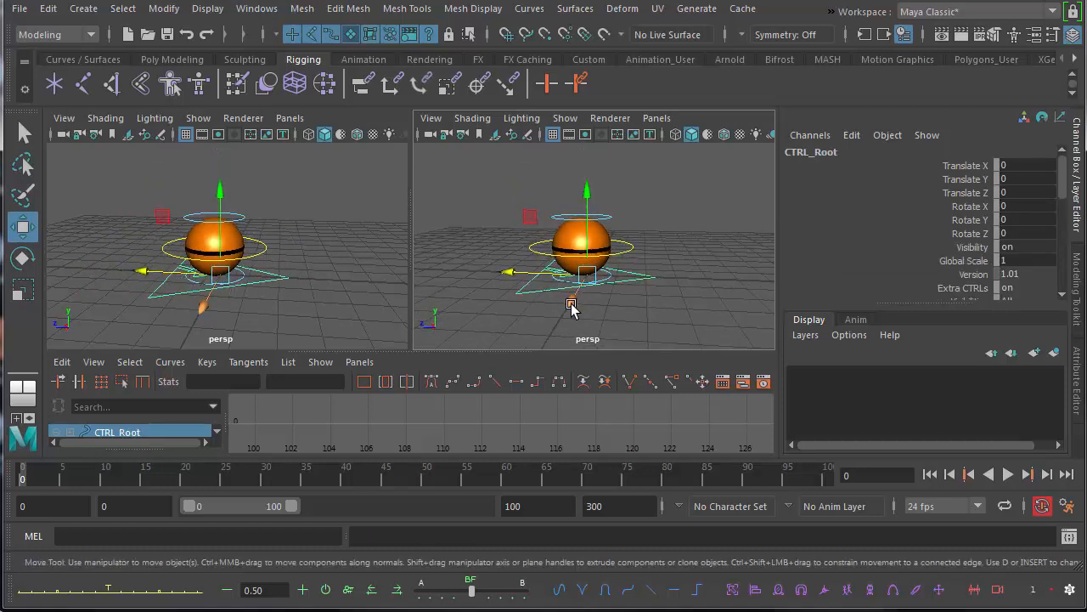
Stretch the ball by raising the CTRL_Top control about 0.241 in Y, and undo the move
{"action": "scroll", "coordinate": [594, 308], "scroll_direction": "up", "scroll_amount": 3}
{"action": "left_click", "coordinate": [628, 203]}
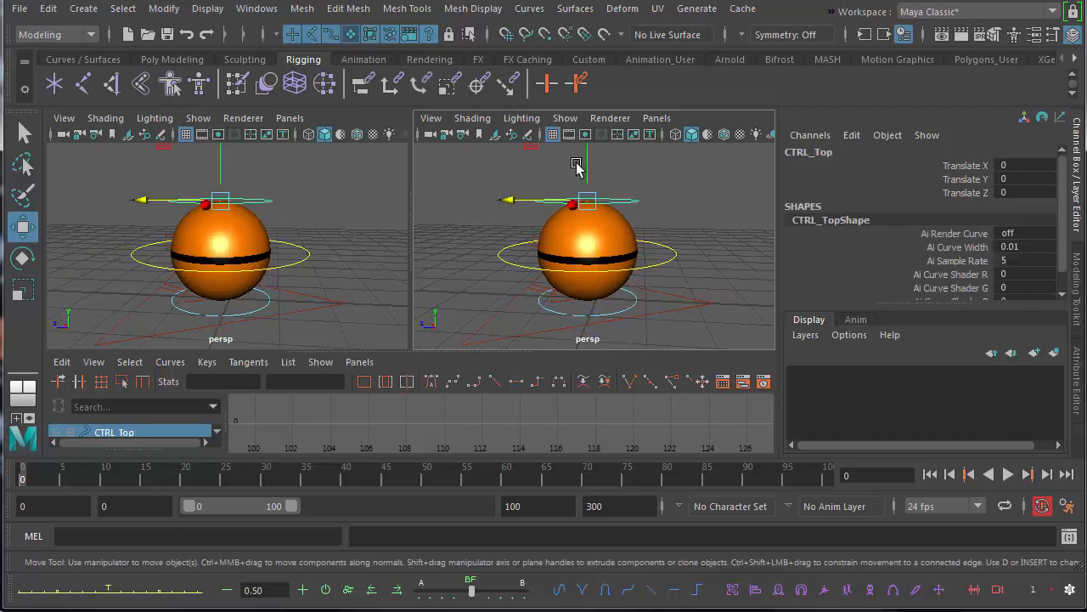
{"action": "left_click_drag", "start_coordinate": [588, 172], "coordinate": [581, 153]}
{"action": "key", "text": "ctrl+z"}
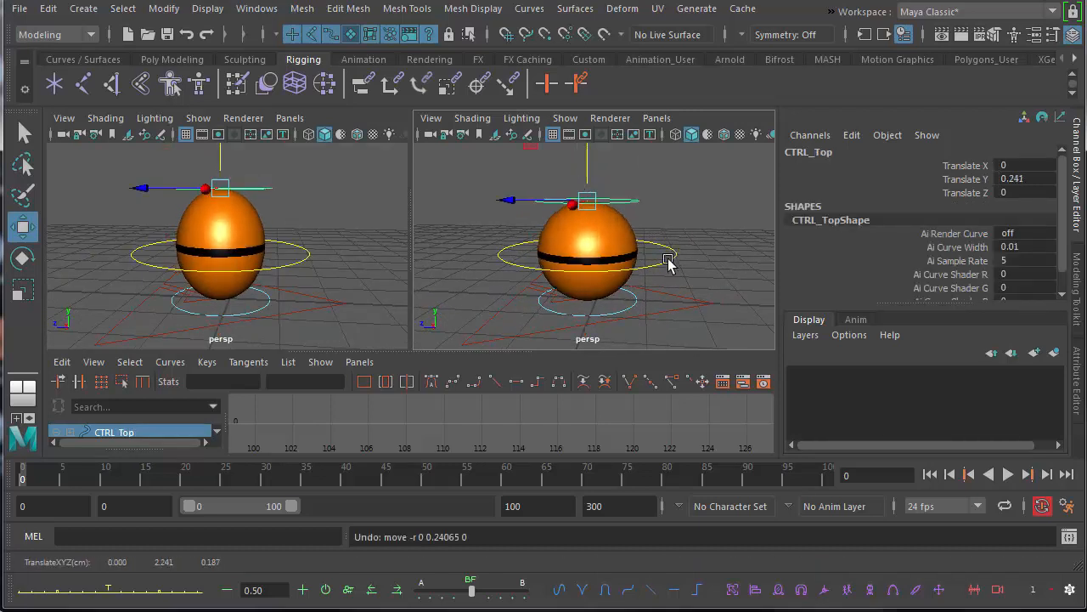
Try deforming the ball from below by raising the CTRL_Bottom control, and undo the move
{"action": "left_click", "coordinate": [632, 295]}
{"action": "left_click_drag", "start_coordinate": [595, 270], "coordinate": [577, 235]}
{"action": "key", "text": "ctrl+z"}
Set both the animation range and the playback range to start at frame 101 and end at frame 125
{"action": "scroll", "coordinate": [481, 306], "scroll_direction": "down", "scroll_amount": 4}
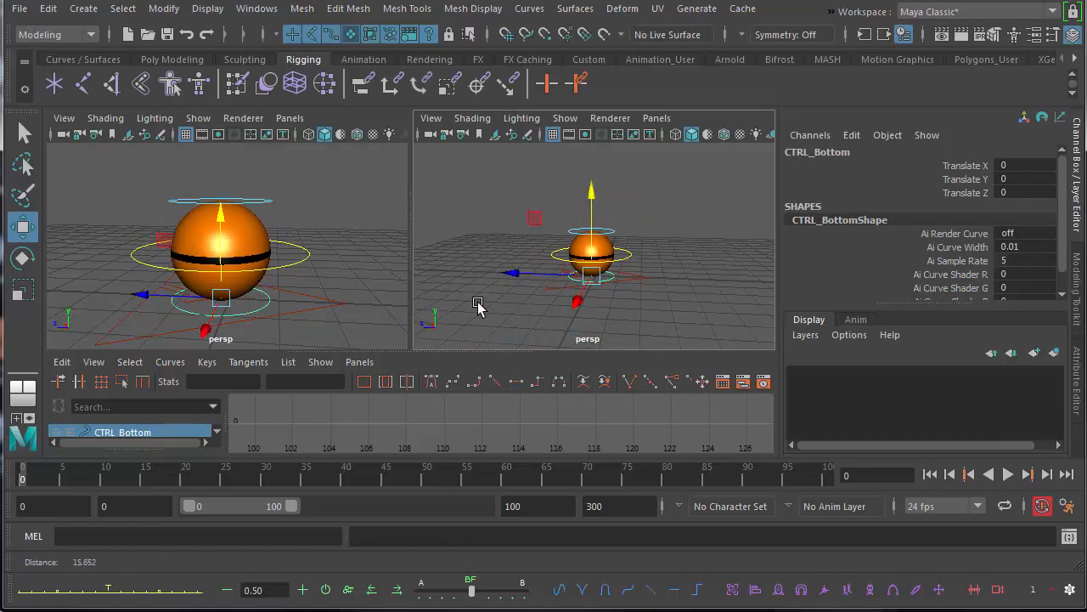
{"action": "scroll", "coordinate": [520, 313], "scroll_direction": "down", "scroll_amount": 3}
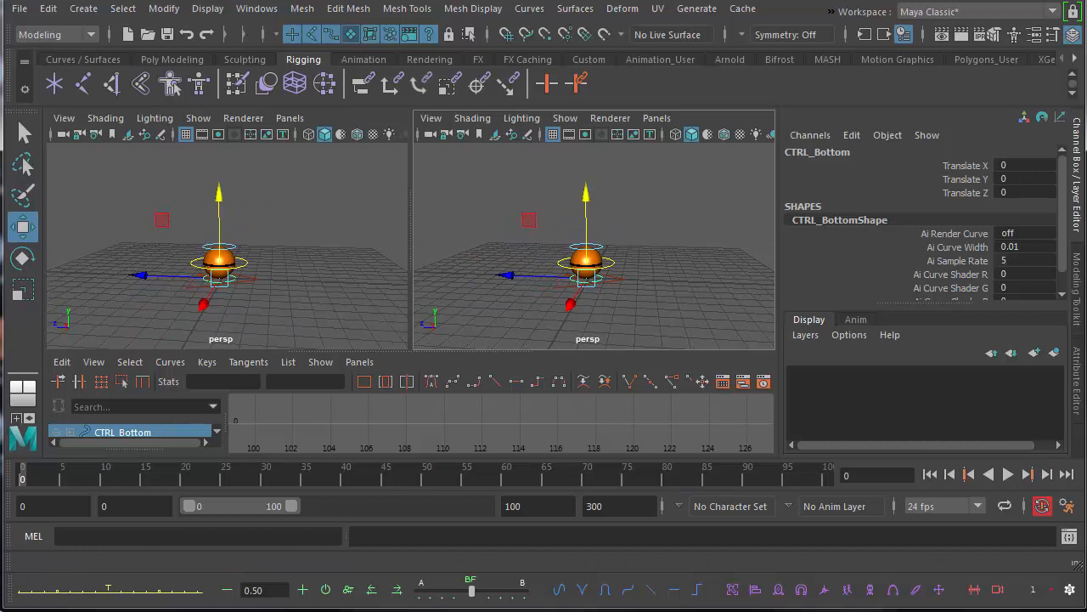
{"action": "middle_click_drag", "start_coordinate": [584, 276], "coordinate": [530, 293], "text": "alt"}
{"action": "scroll", "coordinate": [530, 293], "scroll_direction": "down", "scroll_amount": 2}
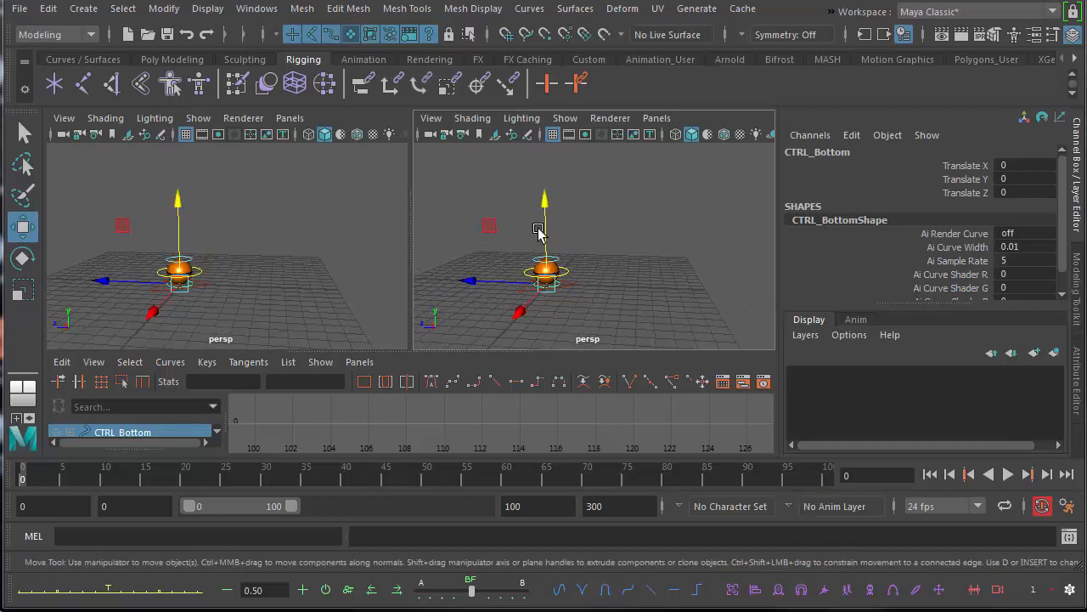
{"action": "middle_click_drag", "start_coordinate": [575, 246], "coordinate": [545, 276], "text": "alt"}
{"action": "scroll", "coordinate": [558, 246], "scroll_direction": "down", "scroll_amount": 1}
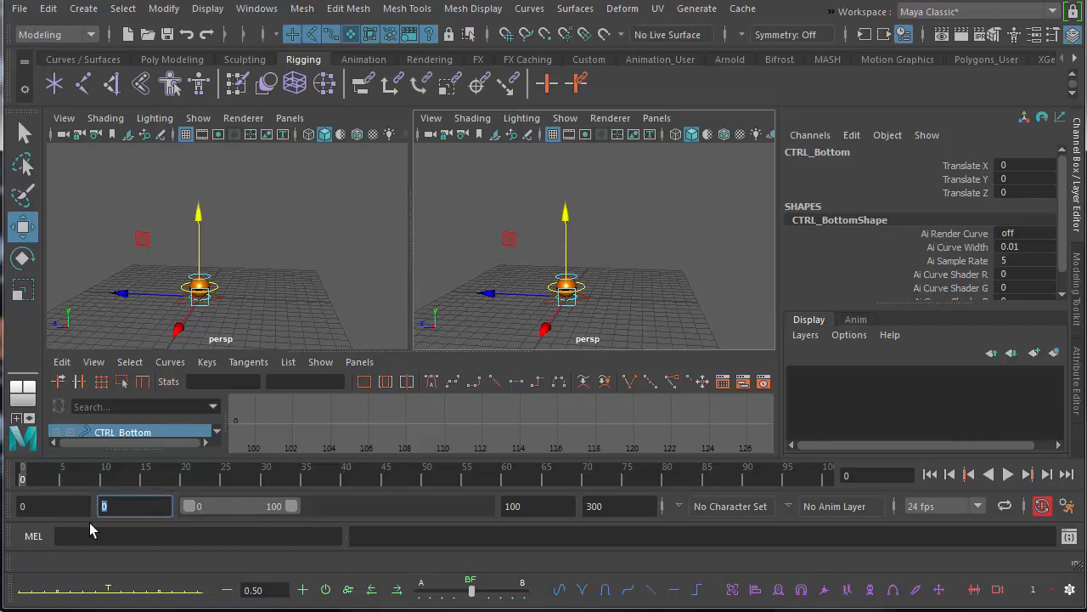
{"action": "key", "text": "Return"}
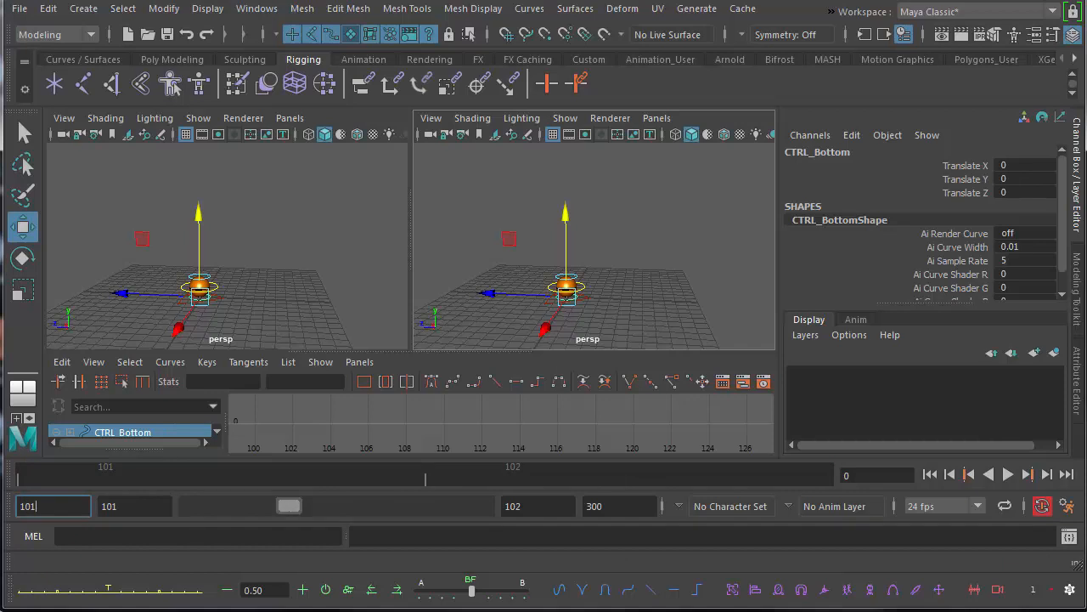
{"action": "key", "text": "Return"}
{"action": "left_click", "coordinate": [510, 505]}
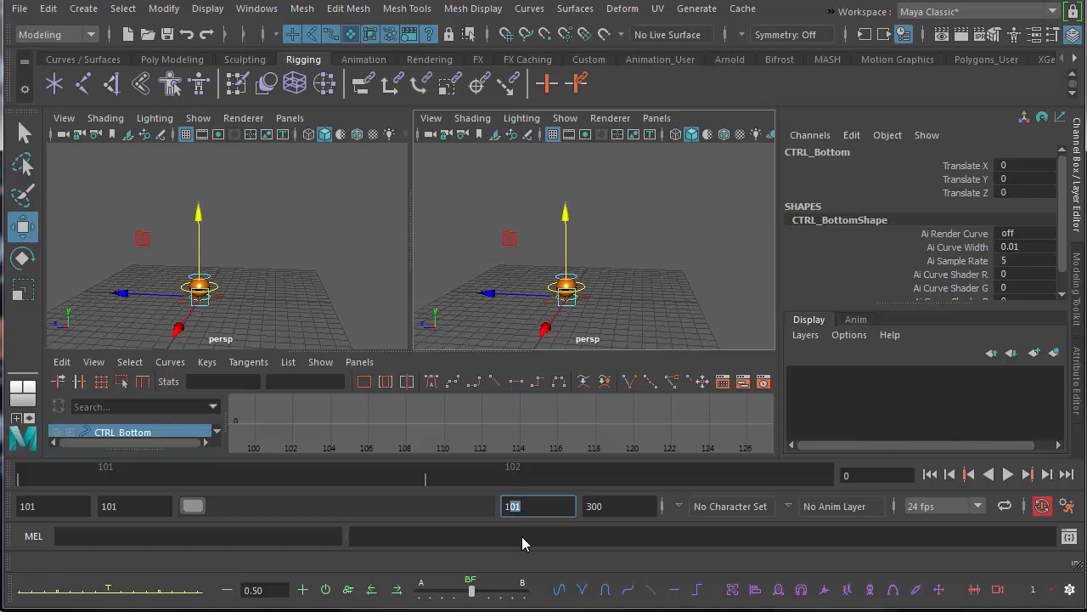
{"action": "type", "text": "125"}
{"action": "left_click", "coordinate": [654, 505]}
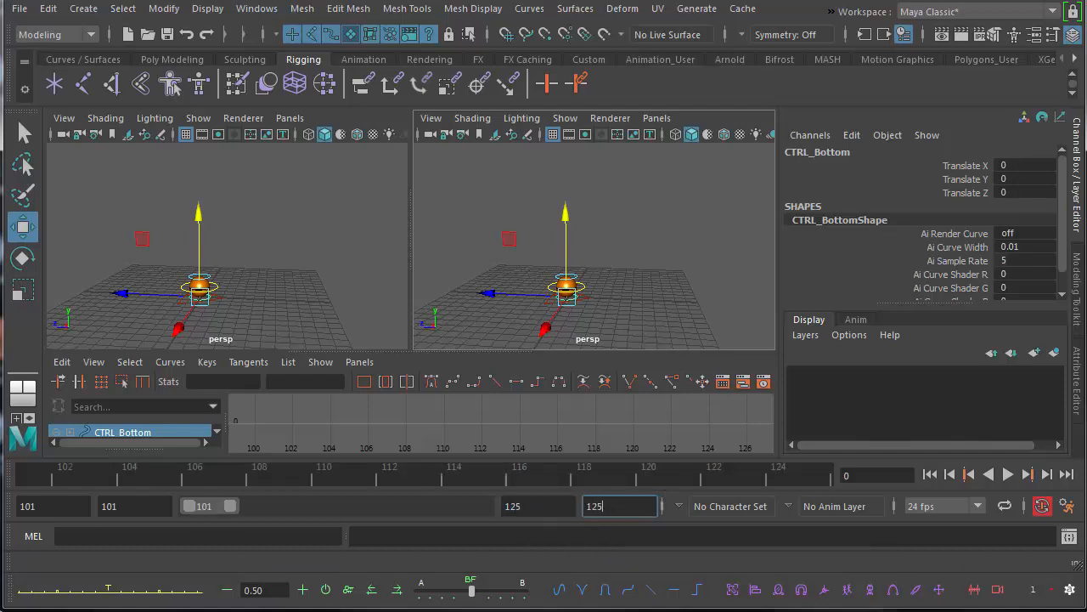
{"action": "key", "text": "Return"}
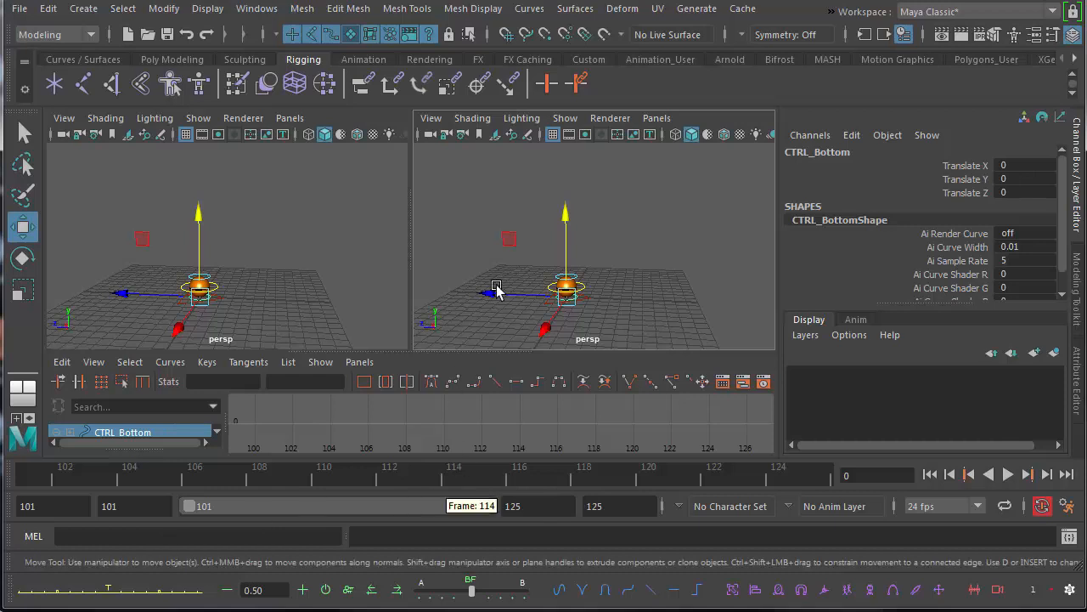
Go to frame 101 and raise the ball's CTRL_Main control to a Translate Y of about 8.032
{"action": "left_click_drag", "start_coordinate": [517, 279], "coordinate": [510, 221], "text": "alt"}
{"action": "left_click", "coordinate": [34, 479]}
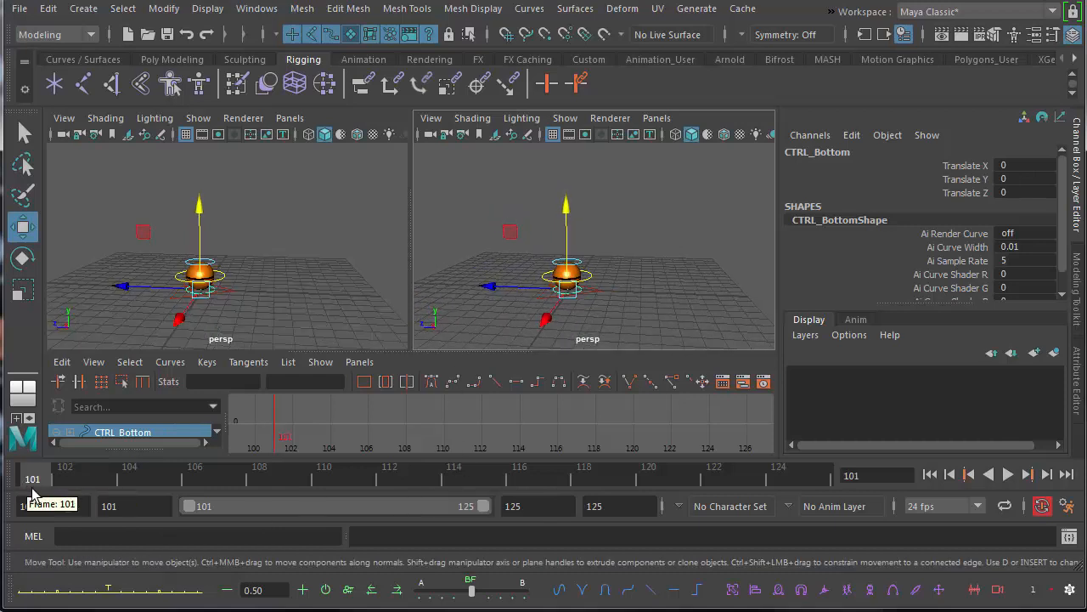
{"action": "left_click_drag", "start_coordinate": [512, 316], "coordinate": [564, 316], "text": "alt"}
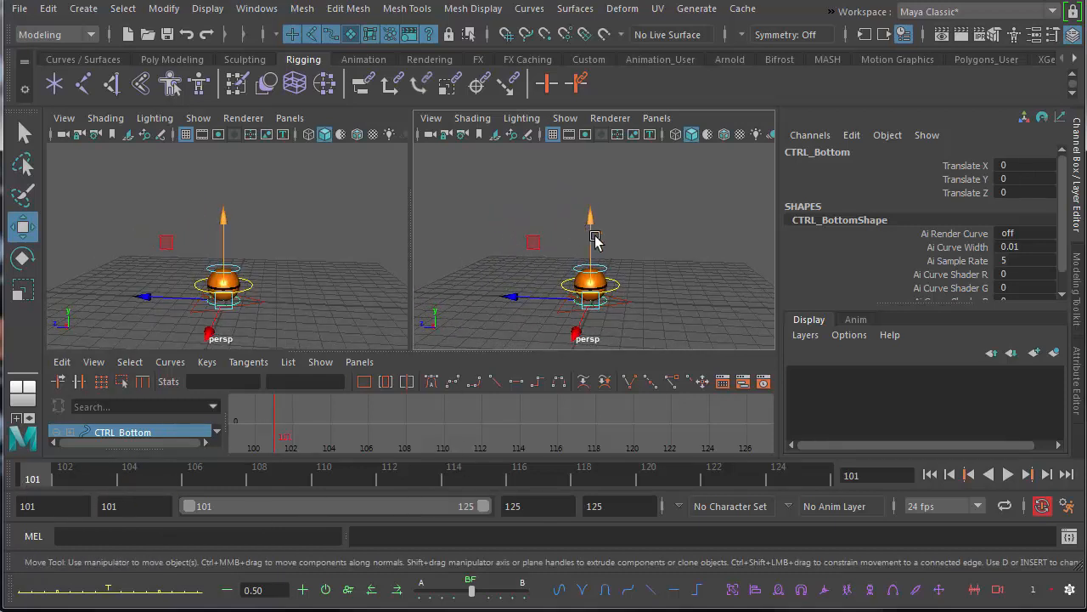
{"action": "left_click_drag", "start_coordinate": [639, 288], "coordinate": [640, 289]}
{"action": "middle_click_drag", "start_coordinate": [601, 315], "coordinate": [612, 283], "text": "alt"}
{"action": "right_click_drag", "start_coordinate": [613, 283], "coordinate": [649, 297], "text": "alt"}
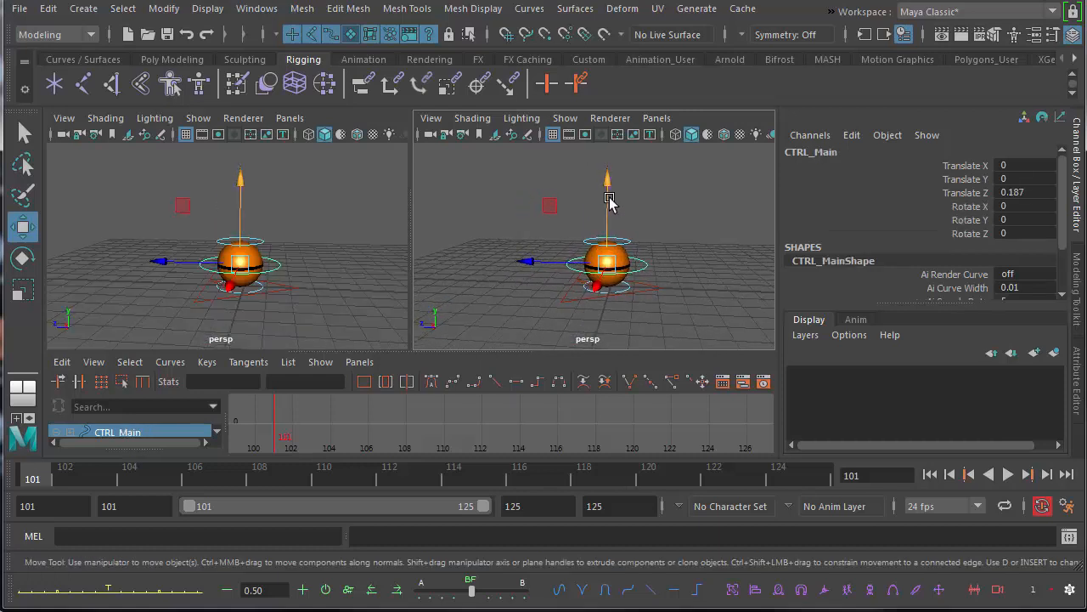
{"action": "left_click_drag", "start_coordinate": [609, 199], "coordinate": [597, 150]}
{"action": "middle_click_drag", "start_coordinate": [615, 257], "coordinate": [594, 276], "text": "alt"}
{"action": "right_click_drag", "start_coordinate": [595, 276], "coordinate": [489, 273], "text": "alt"}
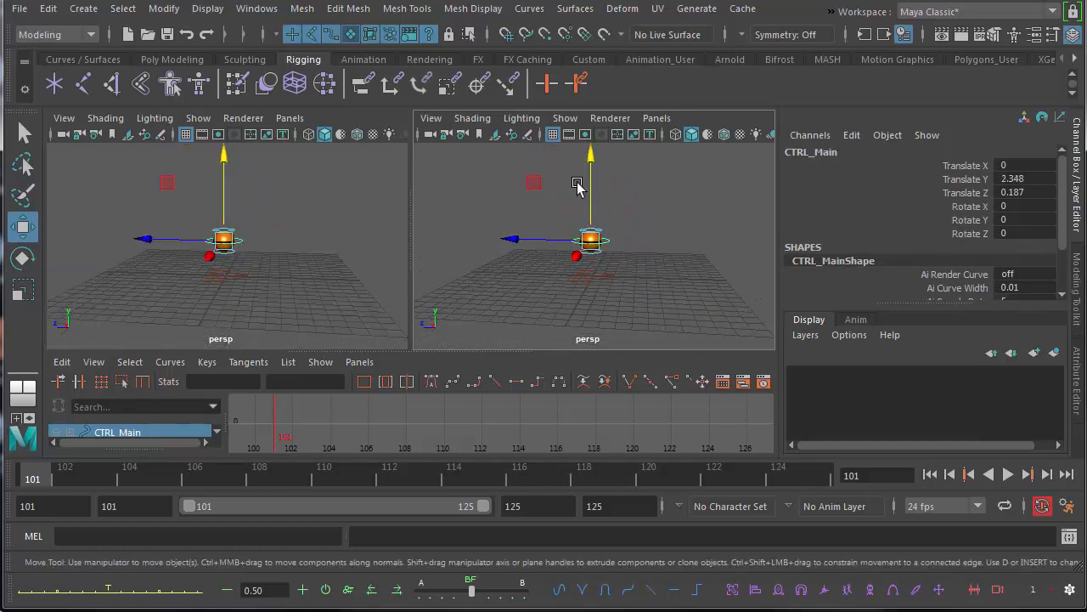
{"action": "left_click_drag", "start_coordinate": [585, 193], "coordinate": [587, 129]}
{"action": "middle_click_drag", "start_coordinate": [589, 255], "coordinate": [576, 304], "text": "alt"}
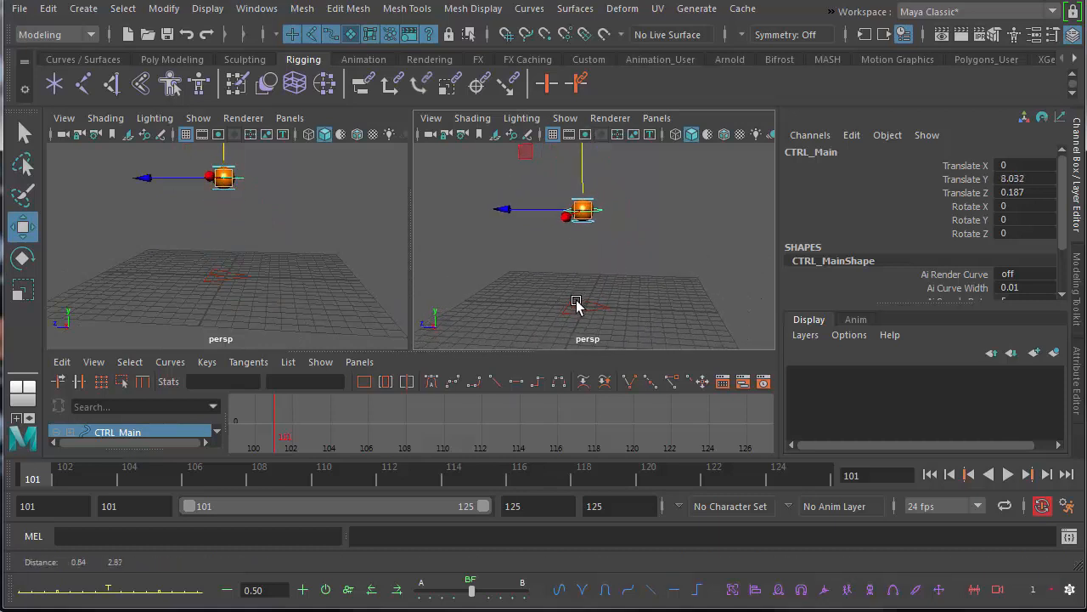
{"action": "mouse_move", "coordinate": [576, 305]}
{"action": "left_mouse_down", "text": "alt"}
{"action": "mouse_move", "coordinate": [535, 288]}
{"action": "mouse_move", "coordinate": [512, 299]}
{"action": "mouse_move", "coordinate": [565, 289]}
{"action": "mouse_move", "coordinate": [591, 307]}
{"action": "left_mouse_up", "text": "alt"}
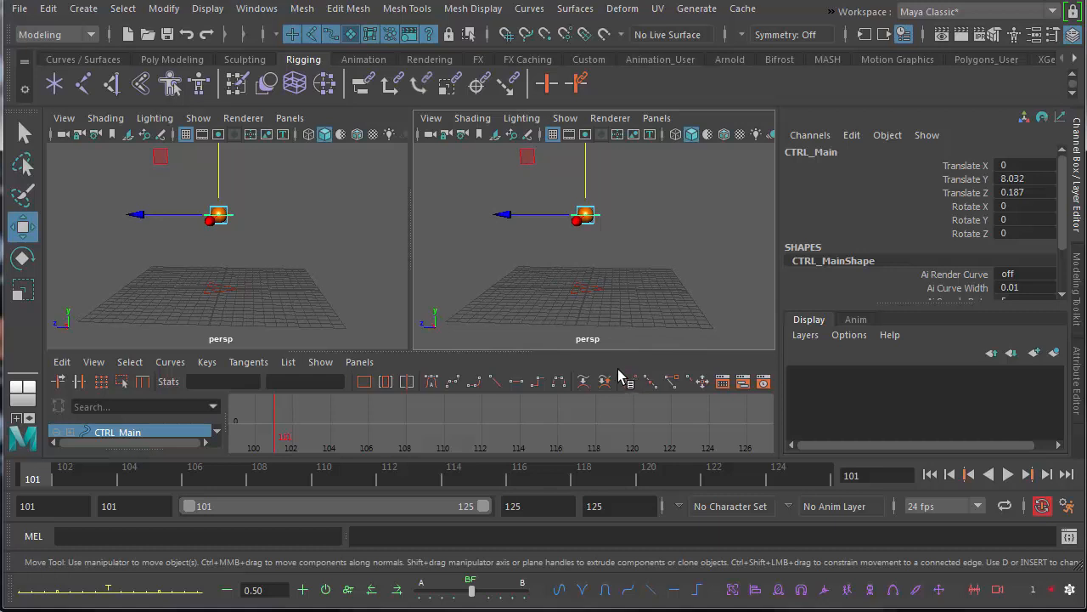
Key all CTRL_Main channels at frames 101 and 125 in the raised pose, and make the Graph Editor taller
{"action": "key", "text": "s"}
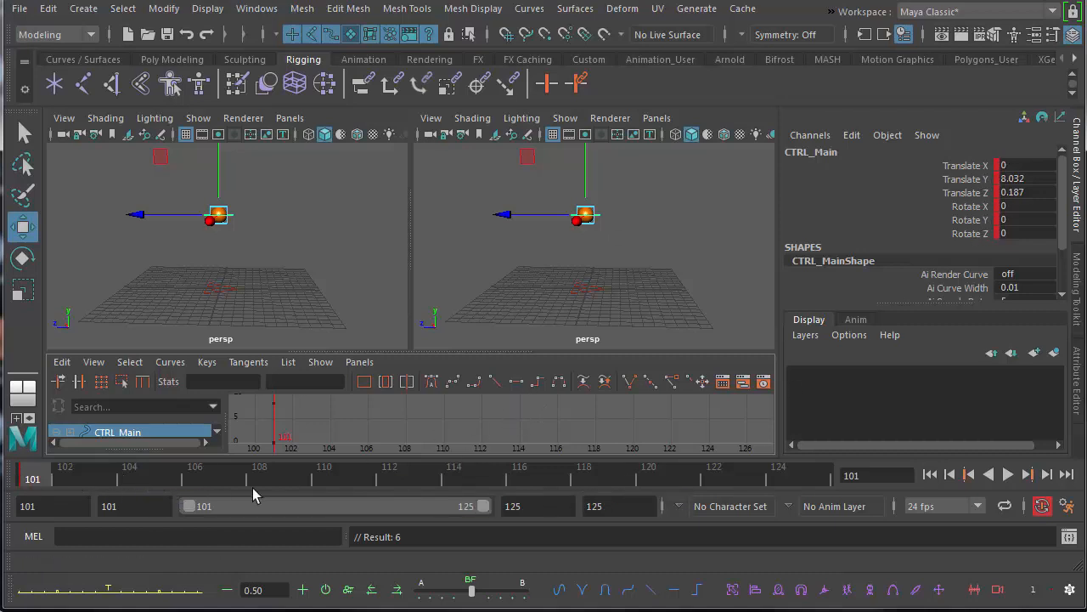
{"action": "left_click", "coordinate": [819, 480]}
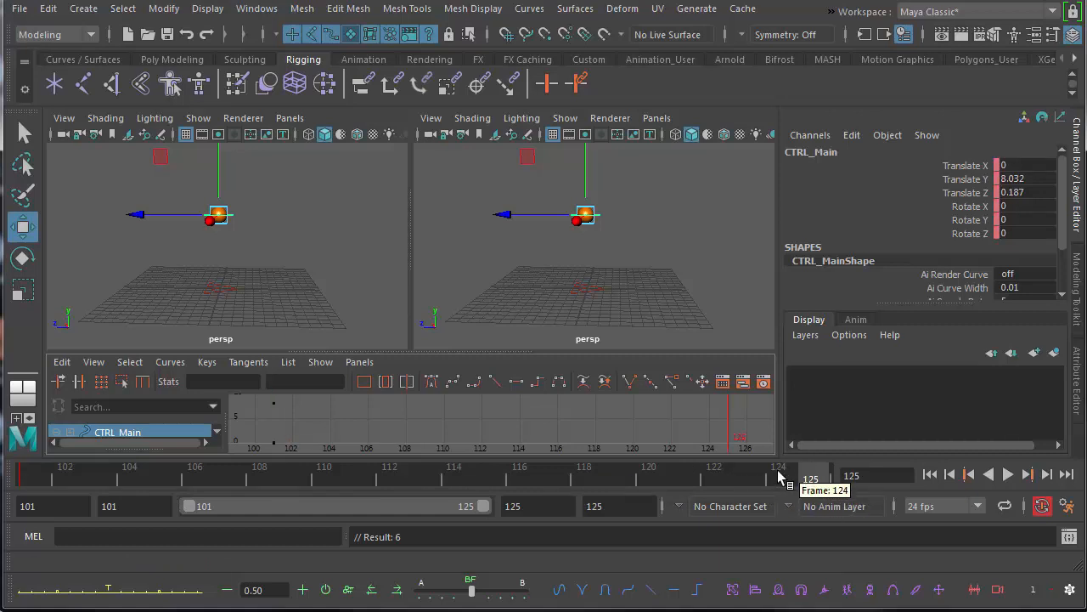
{"action": "key", "text": "s"}
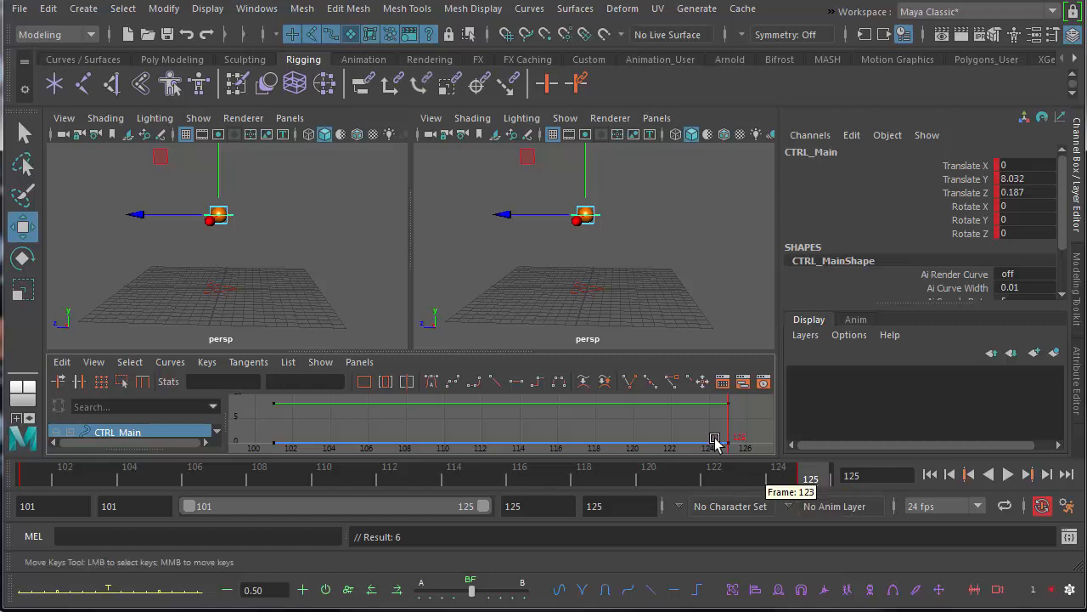
{"action": "left_click_drag", "start_coordinate": [550, 355], "coordinate": [540, 313]}
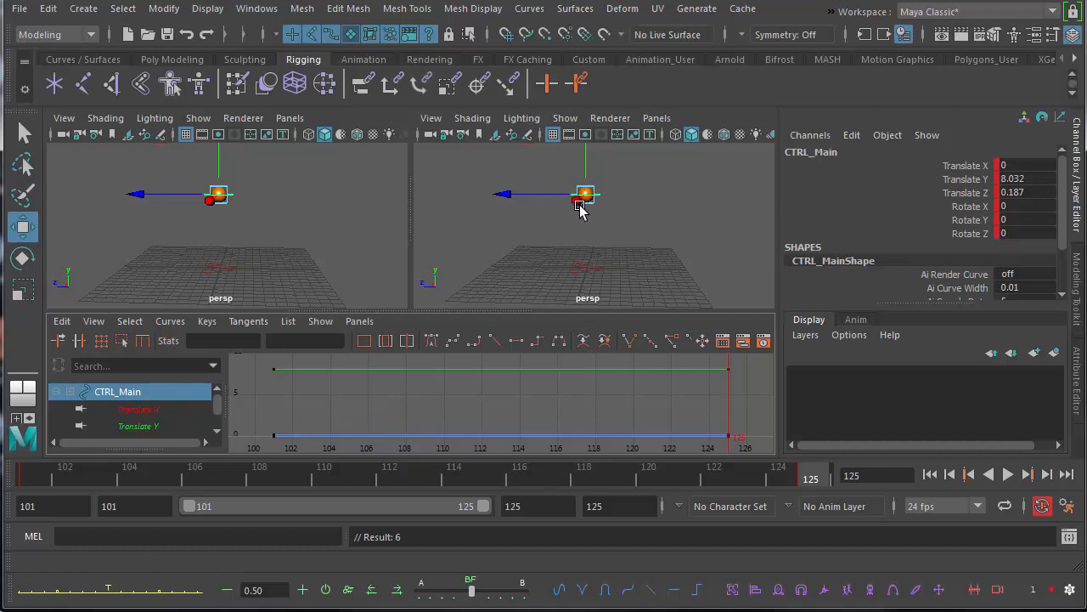
At frame 113, lower CTRL_Main to the ground at a Translate Y of about -0.006
{"action": "left_click", "coordinate": [423, 476]}
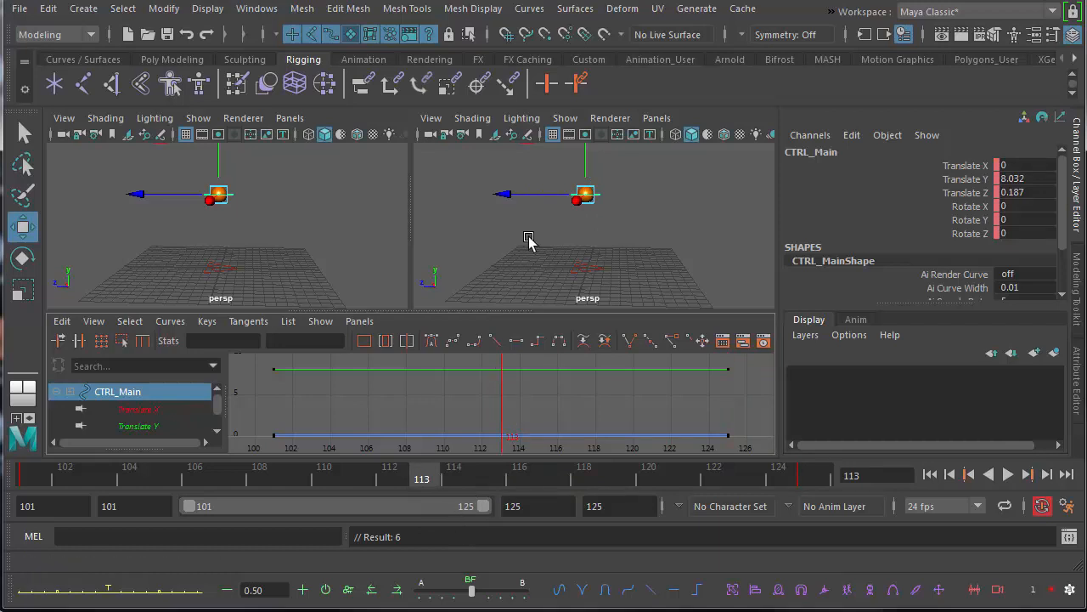
{"action": "left_click_drag", "start_coordinate": [519, 240], "coordinate": [560, 214], "text": "alt"}
{"action": "middle_click_drag", "start_coordinate": [560, 214], "coordinate": [557, 257], "text": "alt"}
{"action": "left_click_drag", "start_coordinate": [575, 167], "coordinate": [592, 217]}
{"action": "right_click_drag", "start_coordinate": [592, 259], "coordinate": [602, 227], "text": "alt"}
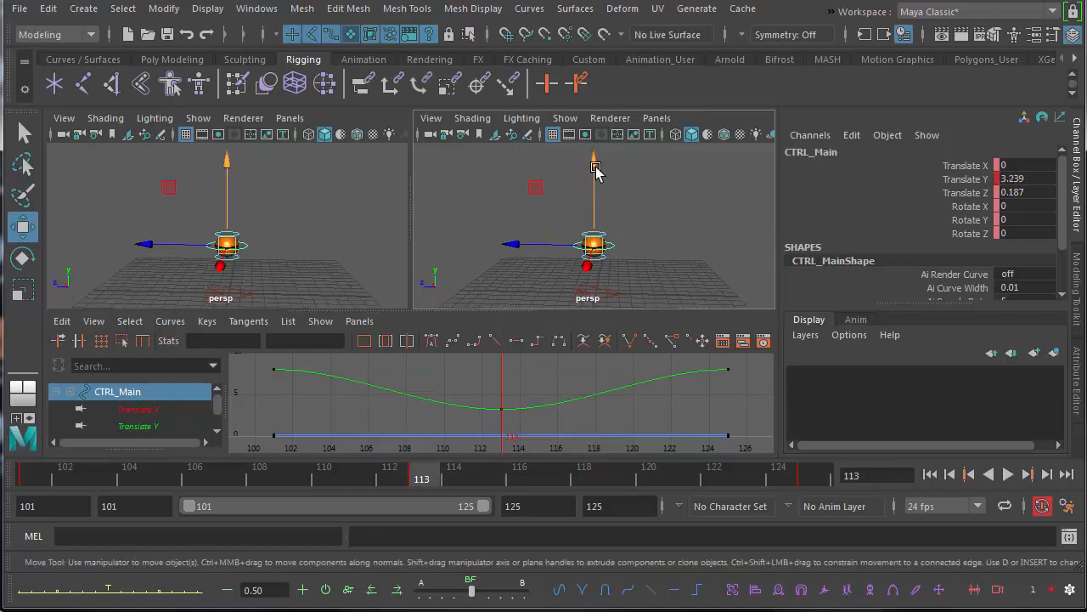
{"action": "left_click_drag", "start_coordinate": [591, 167], "coordinate": [596, 209]}
{"action": "left_click_drag", "start_coordinate": [613, 270], "coordinate": [601, 255], "text": "alt"}
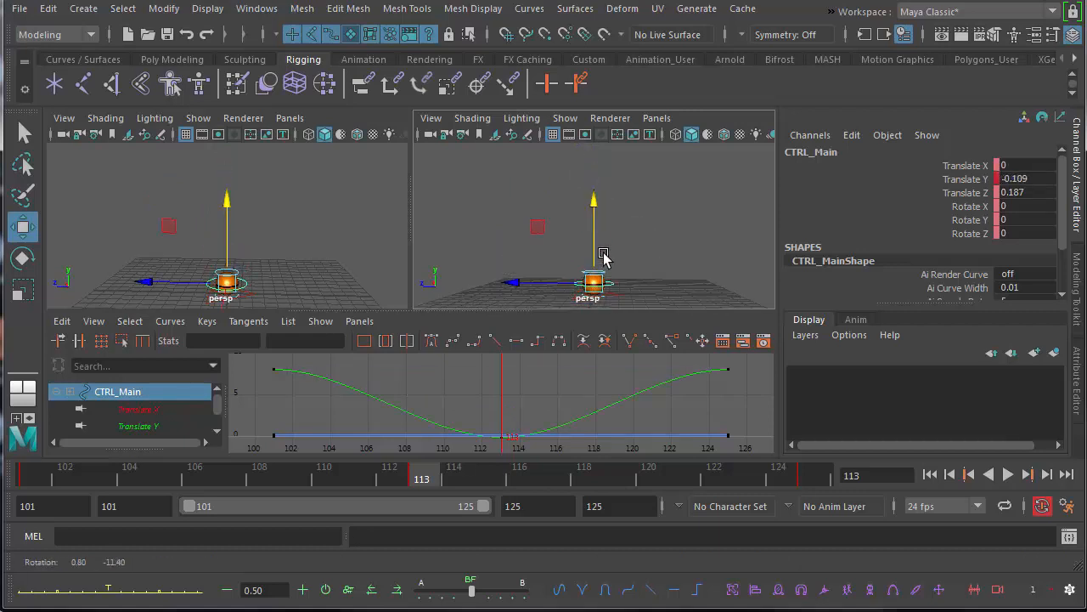
{"action": "middle_click_drag", "start_coordinate": [601, 270], "coordinate": [577, 204], "text": "alt"}
{"action": "right_click_drag", "start_coordinate": [542, 203], "coordinate": [709, 235], "text": "alt"}
{"action": "left_click_drag", "start_coordinate": [580, 244], "coordinate": [606, 189], "text": "alt"}
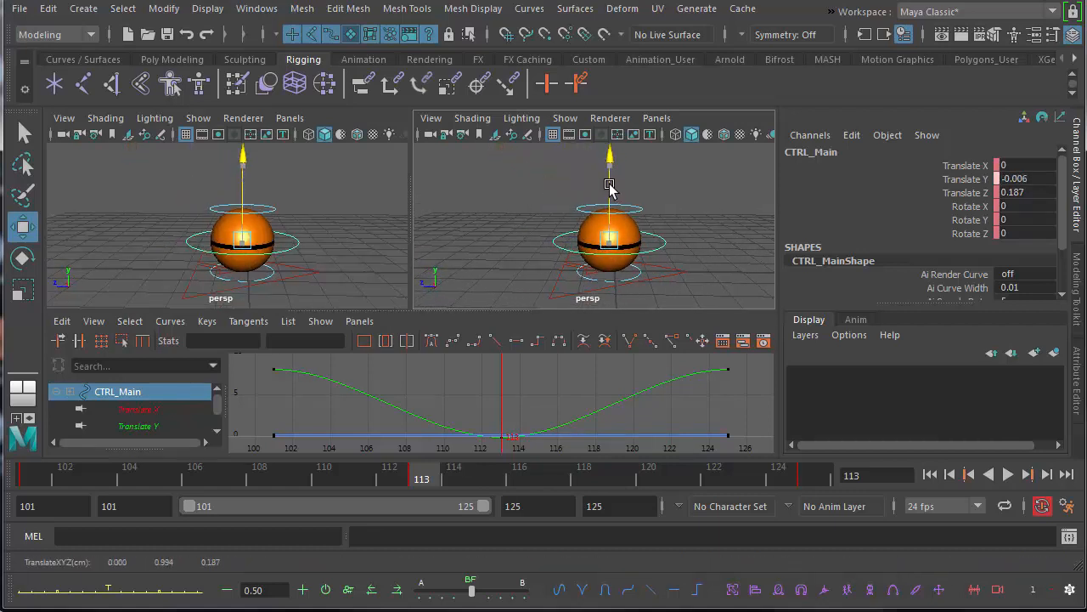
{"action": "left_click_drag", "start_coordinate": [614, 243], "coordinate": [638, 262], "text": "alt"}
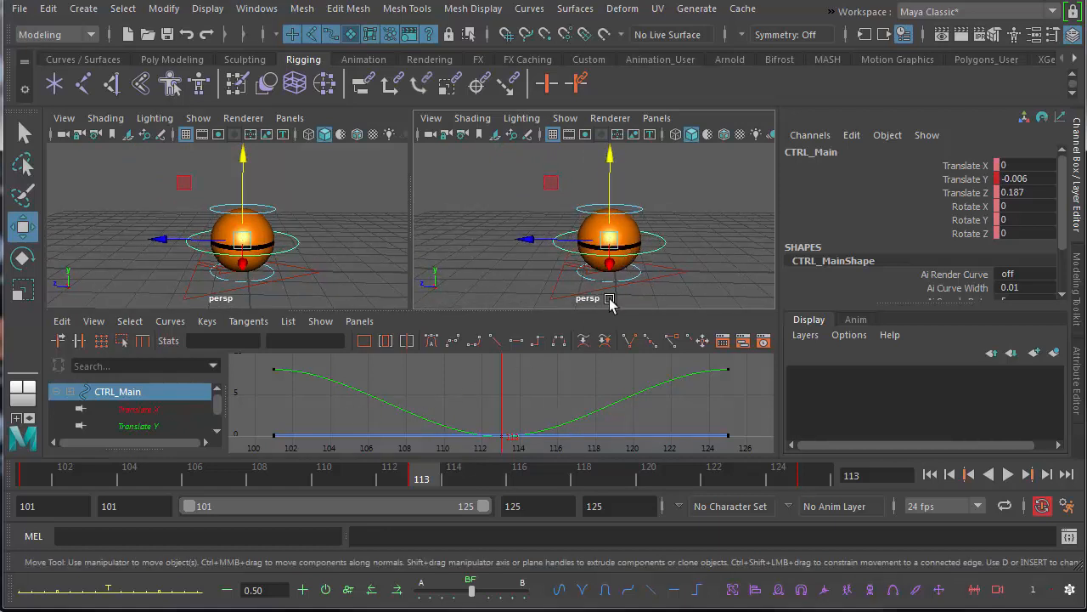
Enlarge the Graph Editor and examine CTRL_Main's Translate X, Y and Z curves separately, ending on Translate Y
{"action": "left_click_drag", "start_coordinate": [526, 310], "coordinate": [527, 254]}
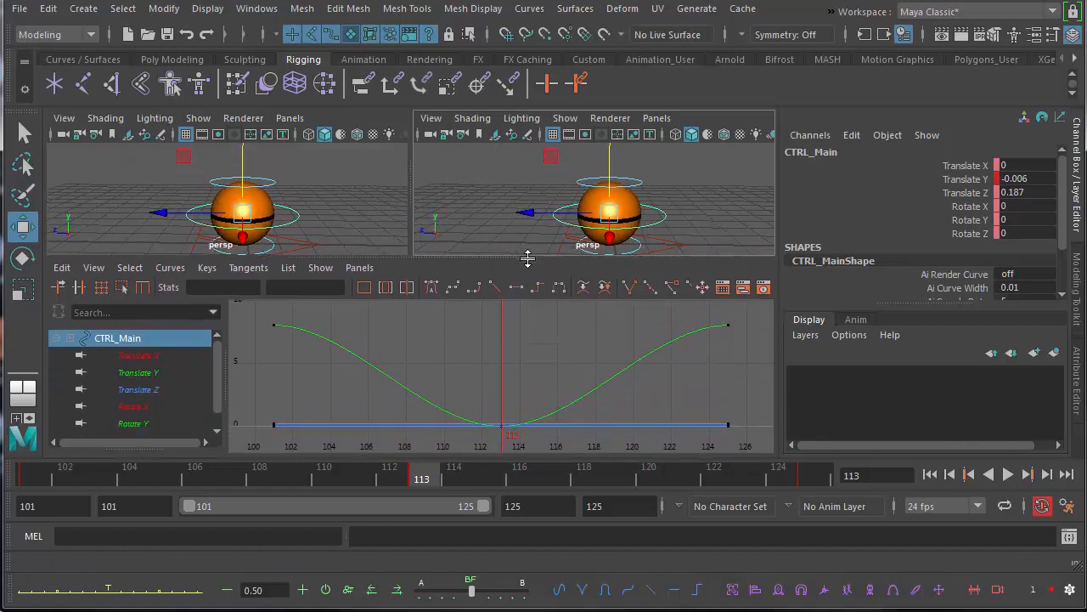
{"action": "left_click", "coordinate": [170, 372]}
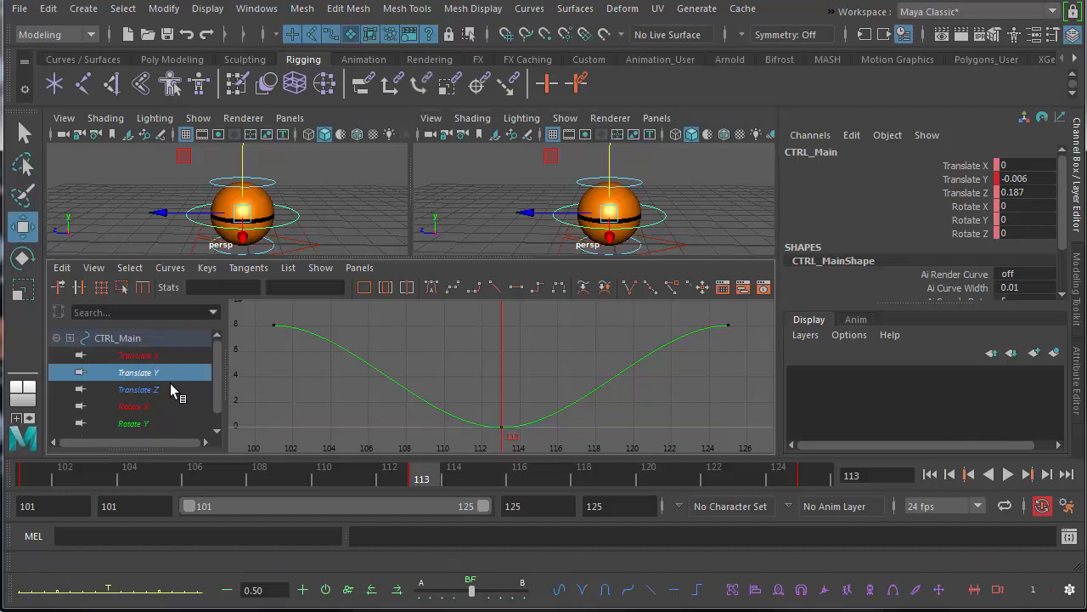
{"action": "left_click", "coordinate": [174, 389]}
{"action": "left_click", "coordinate": [174, 357]}
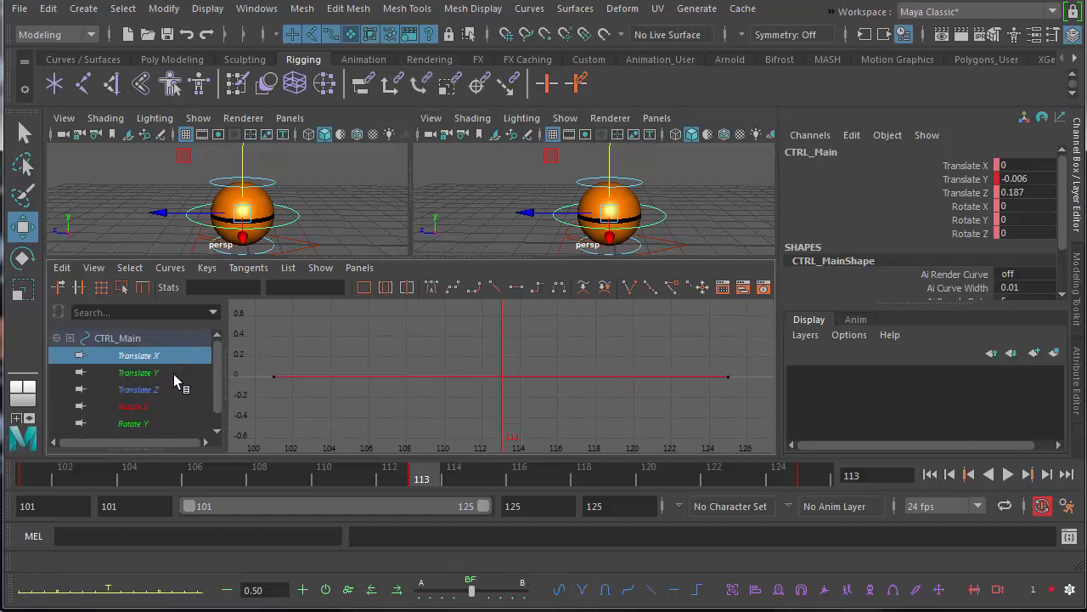
{"action": "left_click", "coordinate": [173, 374]}
{"action": "left_click", "coordinate": [175, 387]}
{"action": "left_click", "coordinate": [173, 372]}
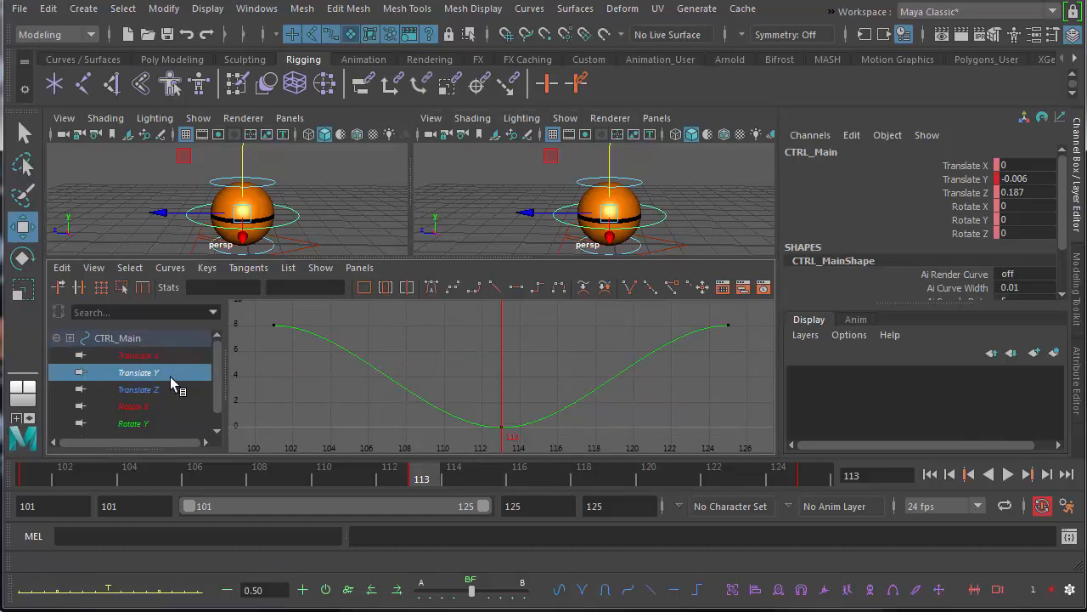
Enlarge the perspective views with the whole bounce in frame and play back the ball animation
{"action": "scroll", "coordinate": [476, 212], "scroll_direction": "down", "scroll_amount": 4}
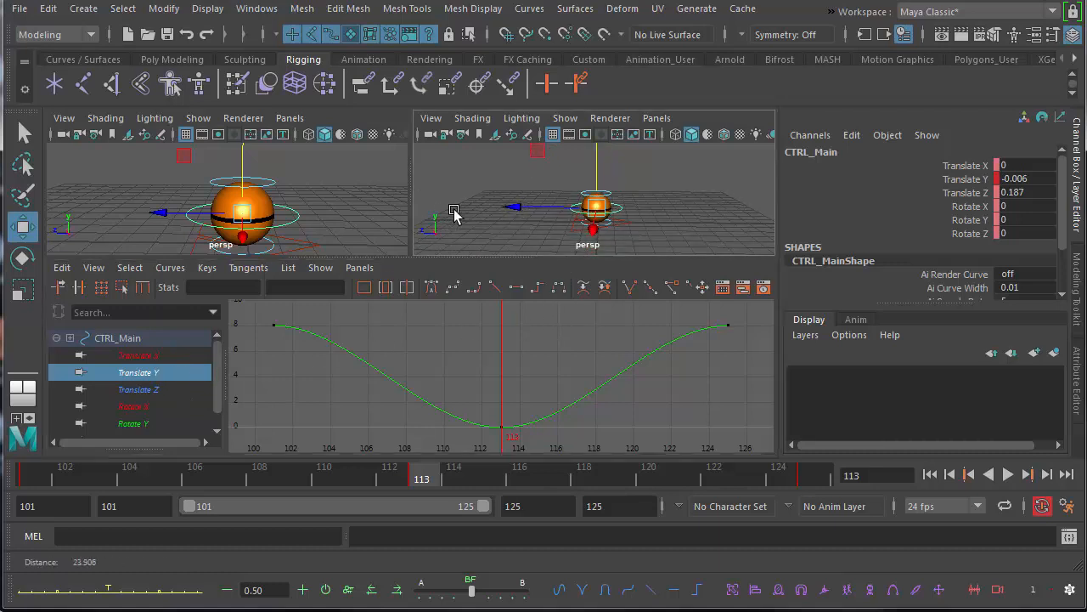
{"action": "left_click_drag", "start_coordinate": [523, 254], "coordinate": [524, 320]}
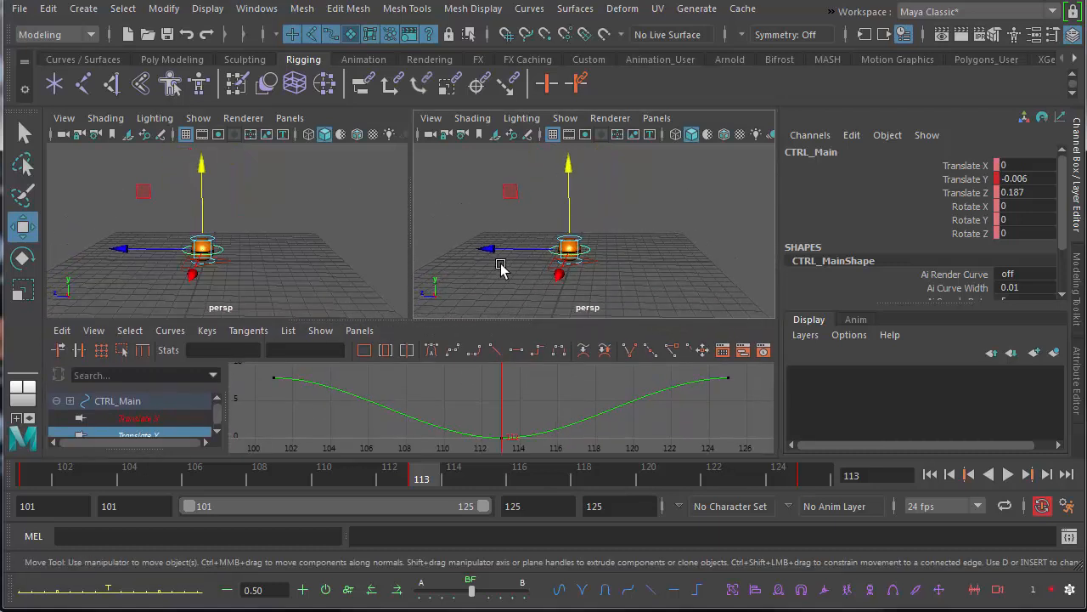
{"action": "left_click", "coordinate": [1007, 475]}
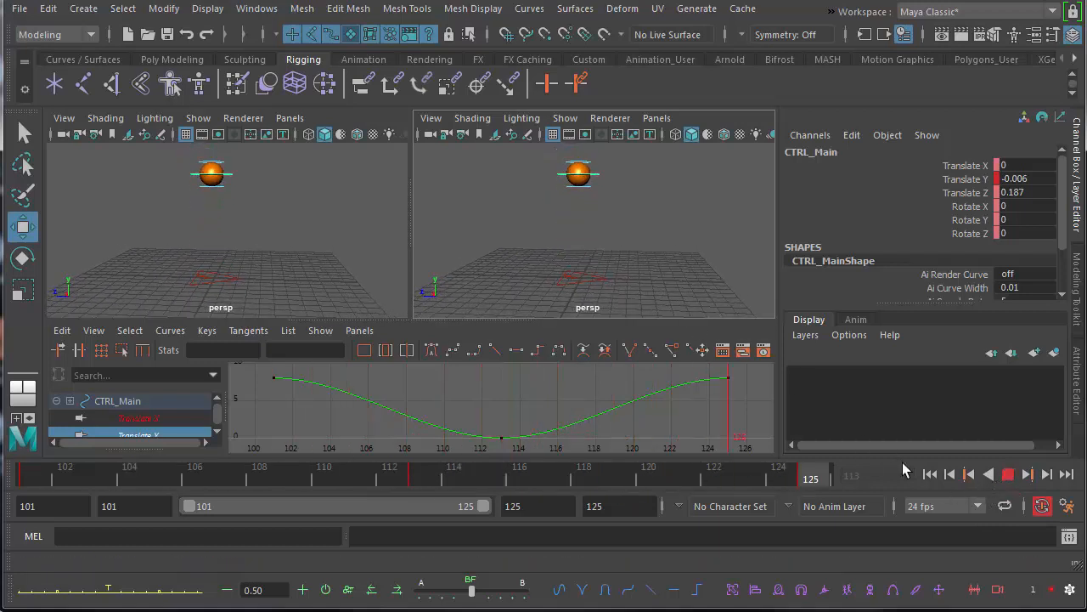
{"action": "left_click", "coordinate": [1007, 475]}
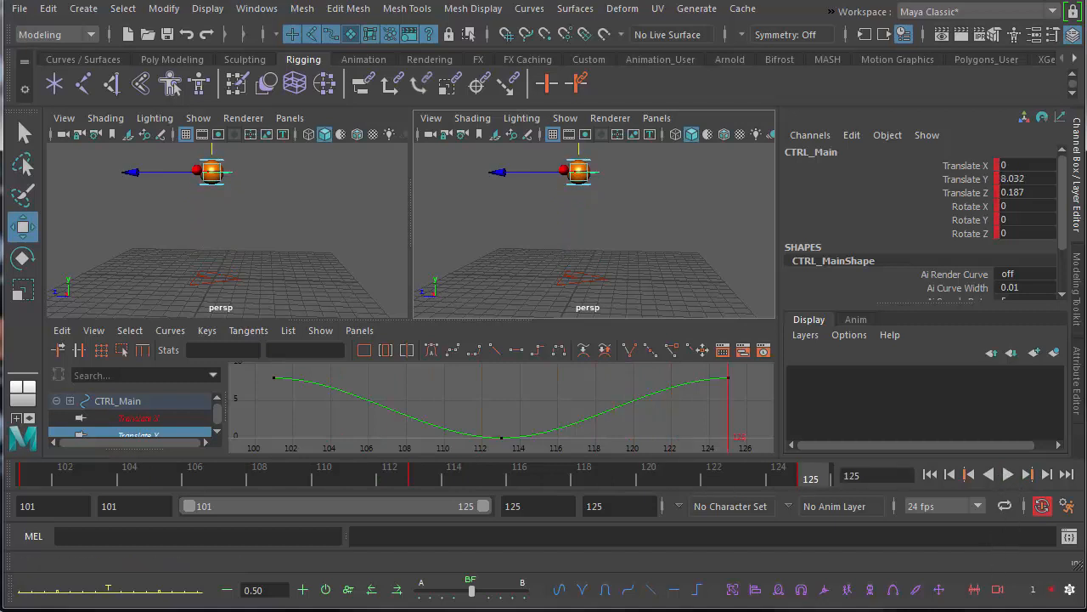
{"action": "left_click", "coordinate": [1007, 475]}
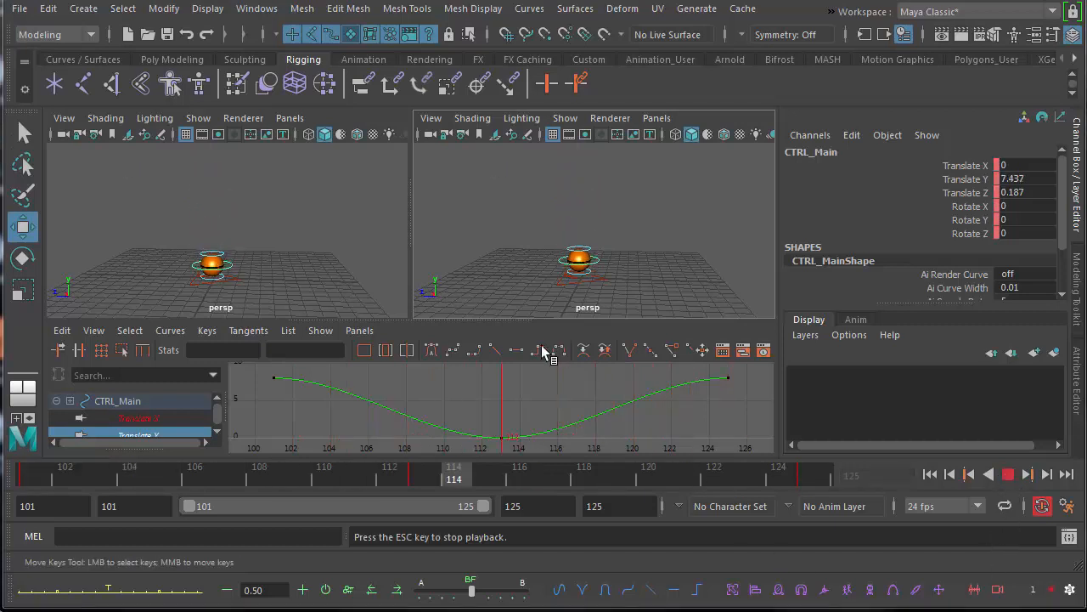
Make the Graph Editor slightly taller, then review the bounce by scrubbing to the ground contact at frame 113 and playing it back
{"action": "key", "text": "Escape"}
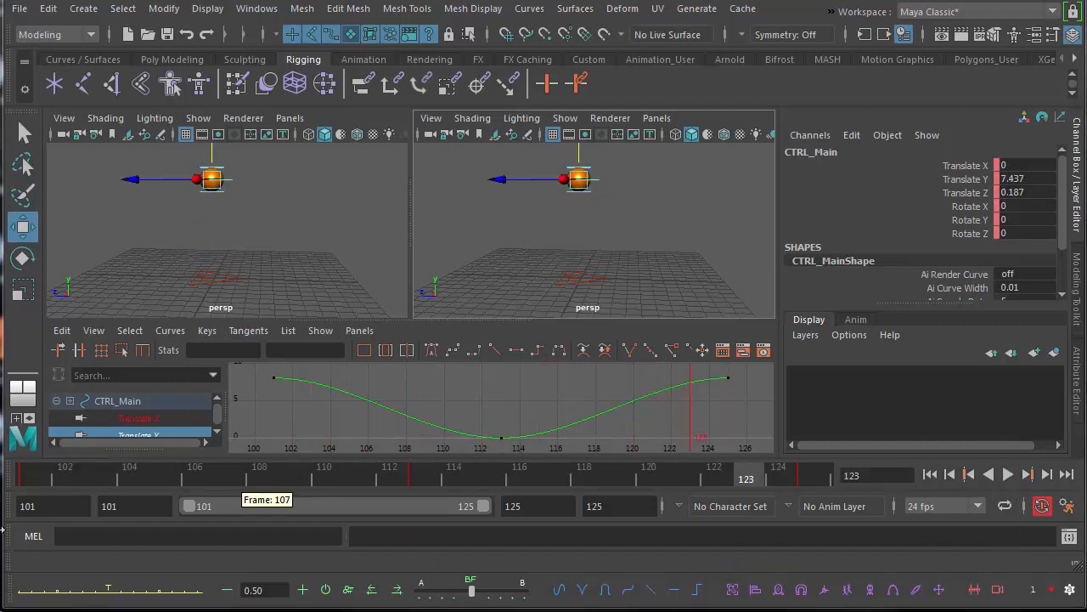
{"action": "left_click_drag", "start_coordinate": [28, 480], "coordinate": [195, 481]}
{"action": "left_click_drag", "start_coordinate": [427, 322], "coordinate": [427, 298]}
{"action": "left_click_drag", "start_coordinate": [28, 481], "coordinate": [421, 478]}
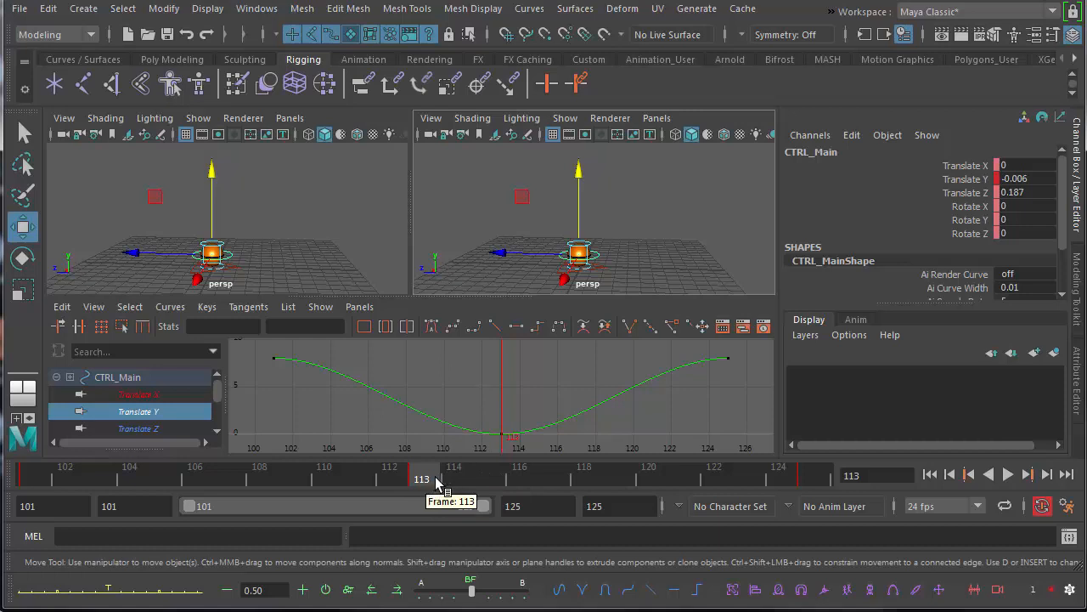
{"action": "mouse_move", "coordinate": [417, 480]}
{"action": "left_mouse_down"}
{"action": "mouse_move", "coordinate": [816, 463]}
{"action": "mouse_move", "coordinate": [505, 491]}
{"action": "mouse_move", "coordinate": [438, 481]}
{"action": "left_mouse_up"}
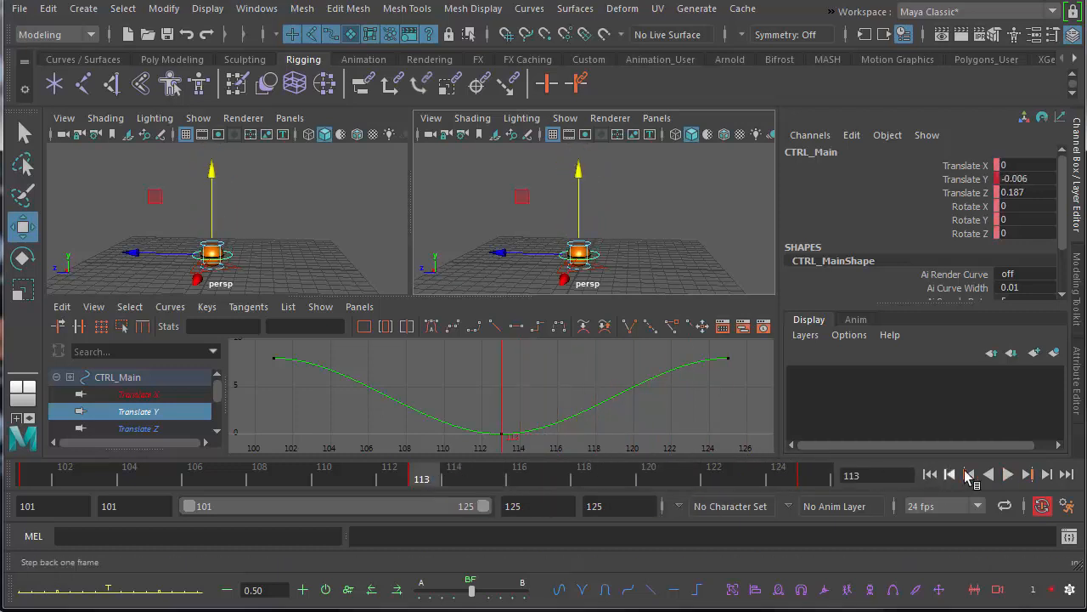
{"action": "left_click", "coordinate": [1007, 475]}
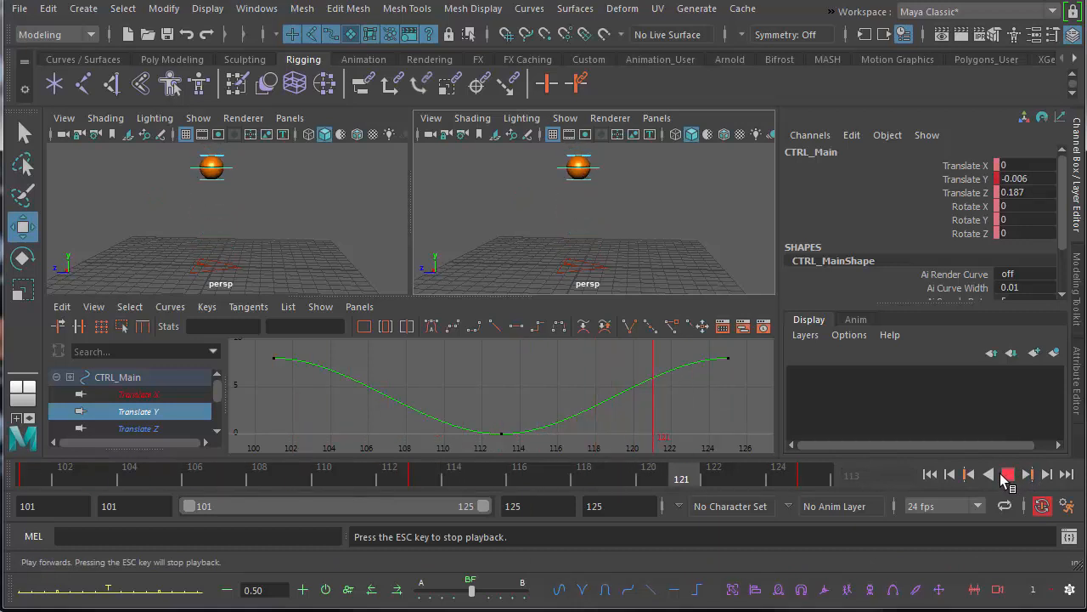
{"action": "left_click", "coordinate": [1006, 476]}
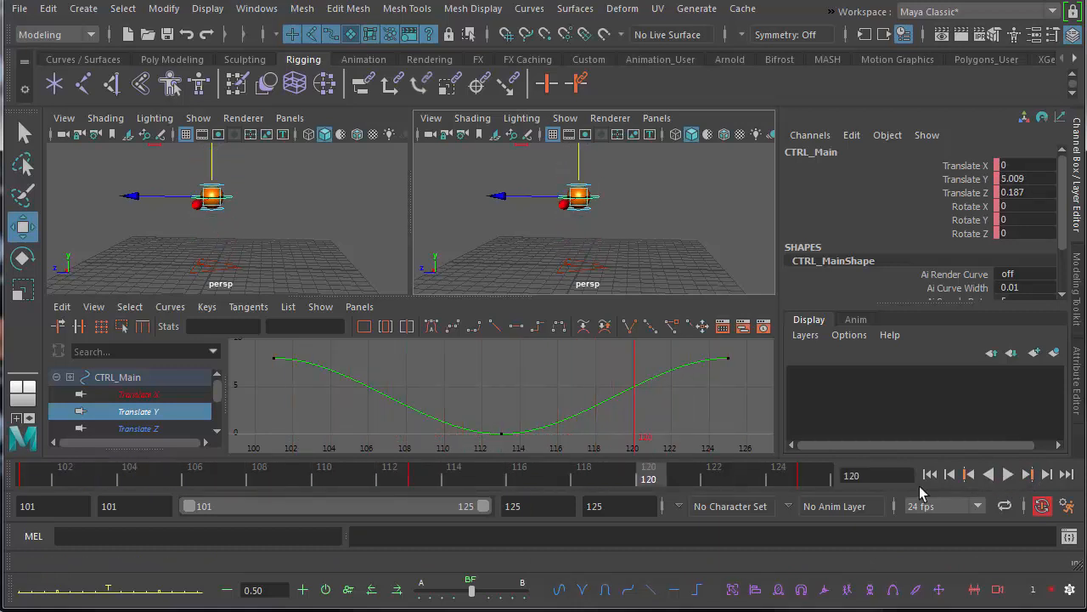
At frame 113, select CTRL_Main's Translate Y key and break its tangents
{"action": "left_click", "coordinate": [416, 483]}
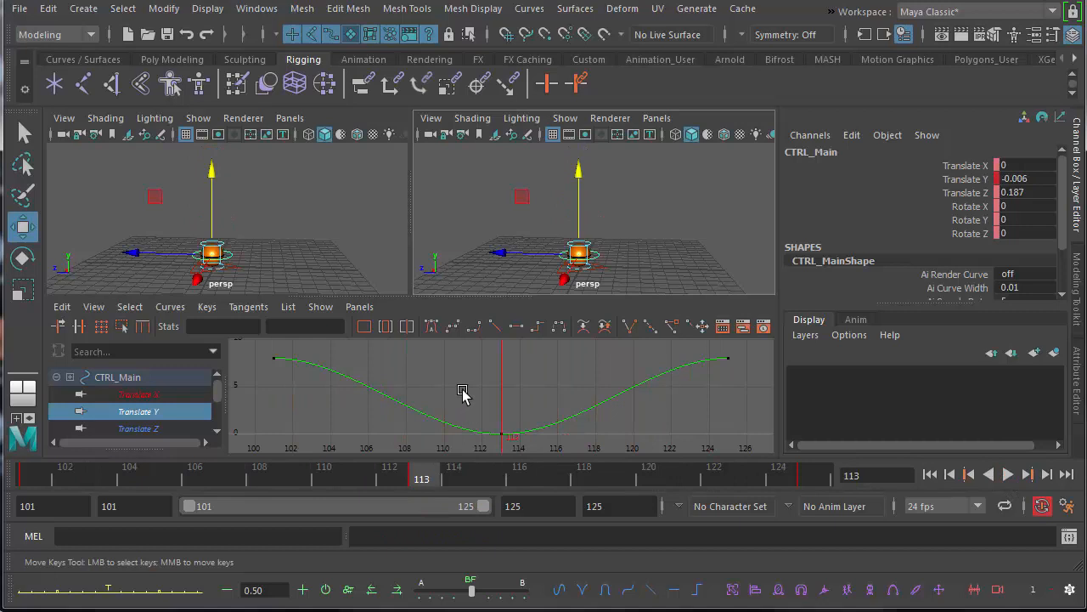
{"action": "left_click_drag", "start_coordinate": [488, 393], "coordinate": [525, 448]}
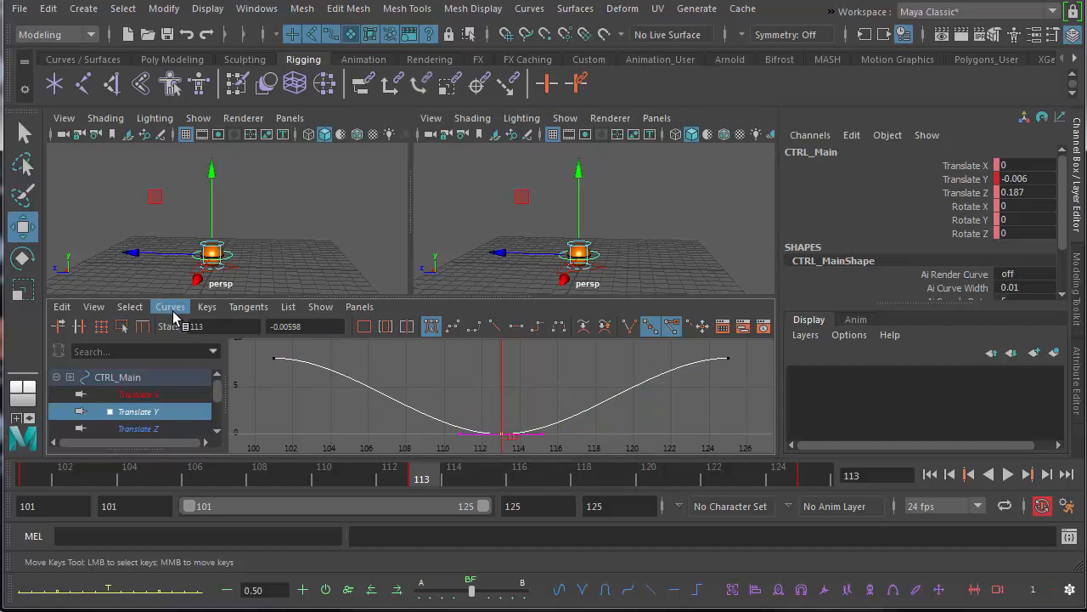
{"action": "left_click", "coordinate": [248, 307]}
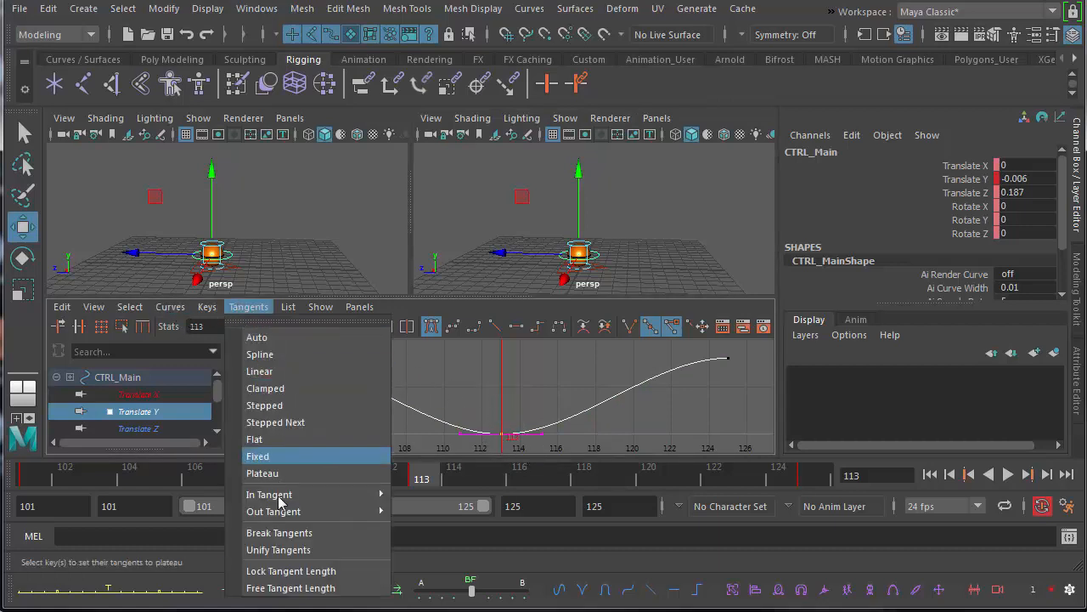
{"action": "mouse_move", "coordinate": [280, 537]}
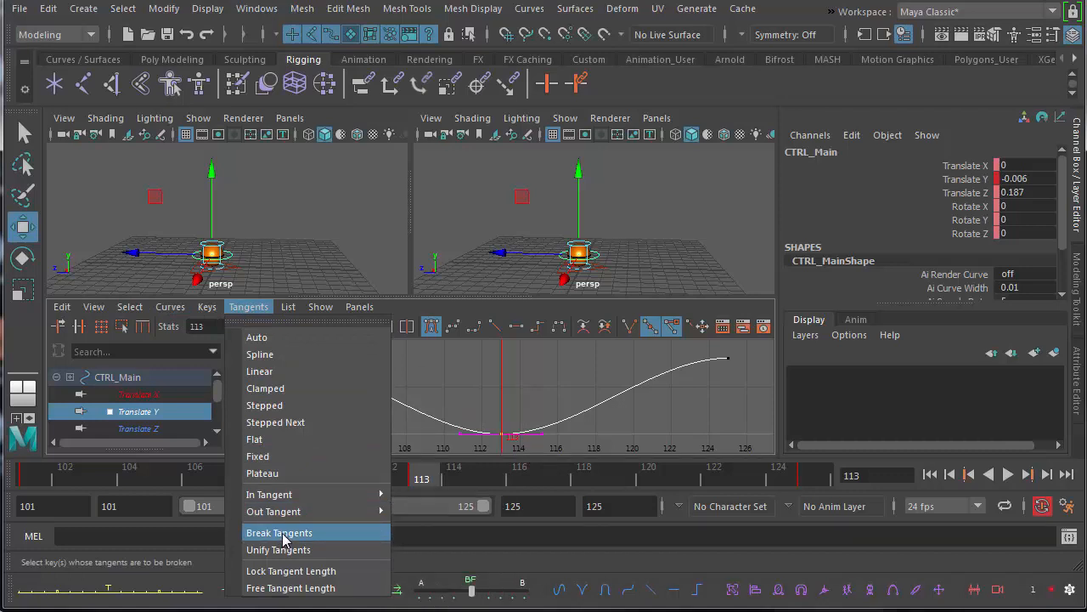
{"action": "left_click", "coordinate": [283, 533]}
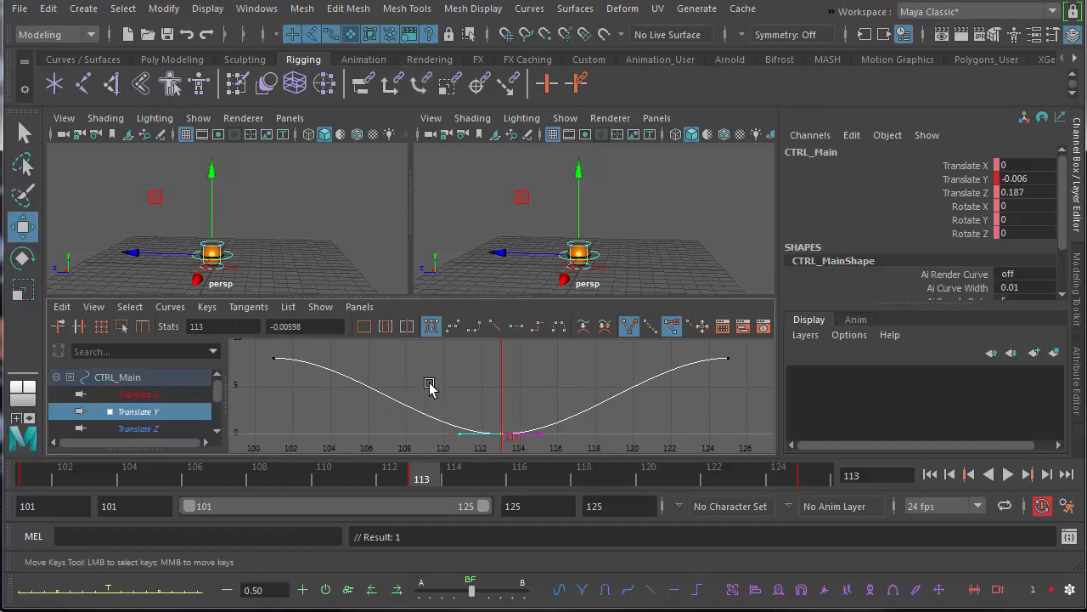
Raise the incoming tangent handle of the frame 113 Translate Y key so the curve falls steeply into the ground contact
{"action": "left_click", "coordinate": [482, 435]}
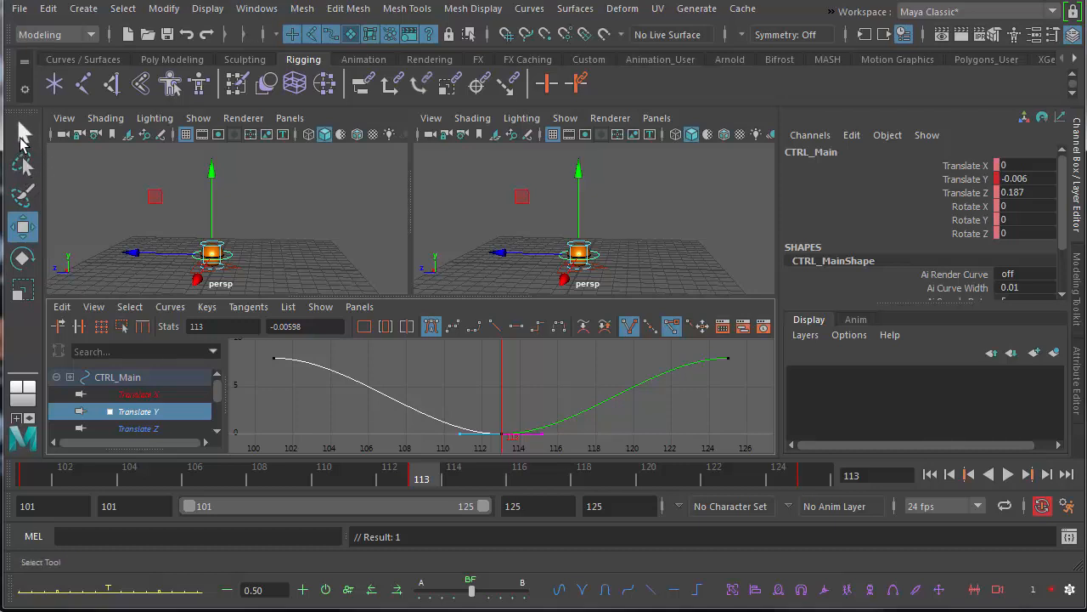
{"action": "left_click", "coordinate": [23, 134]}
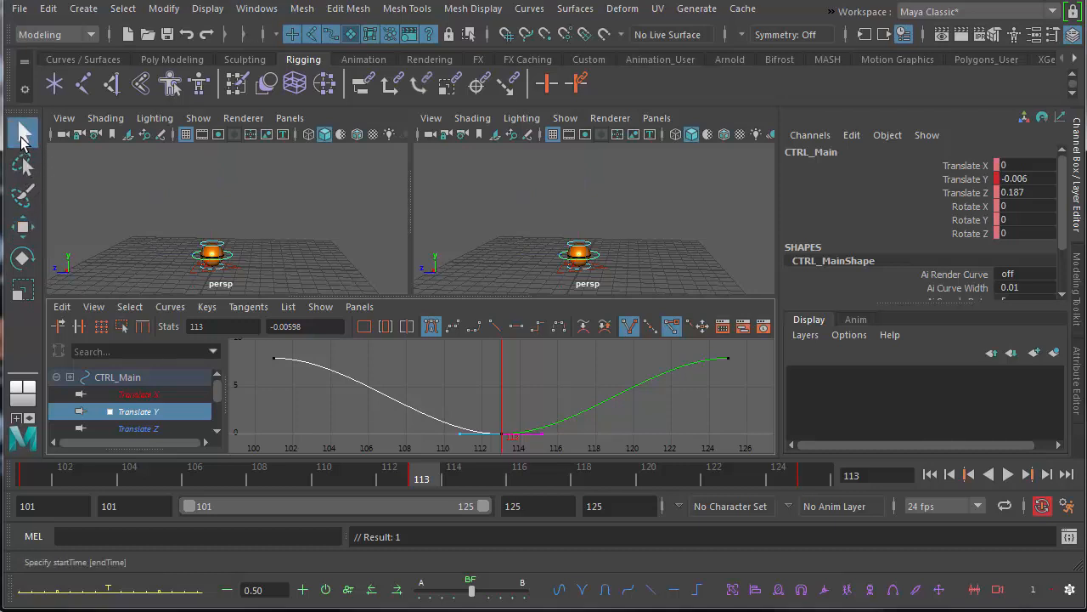
{"action": "left_click", "coordinate": [23, 228]}
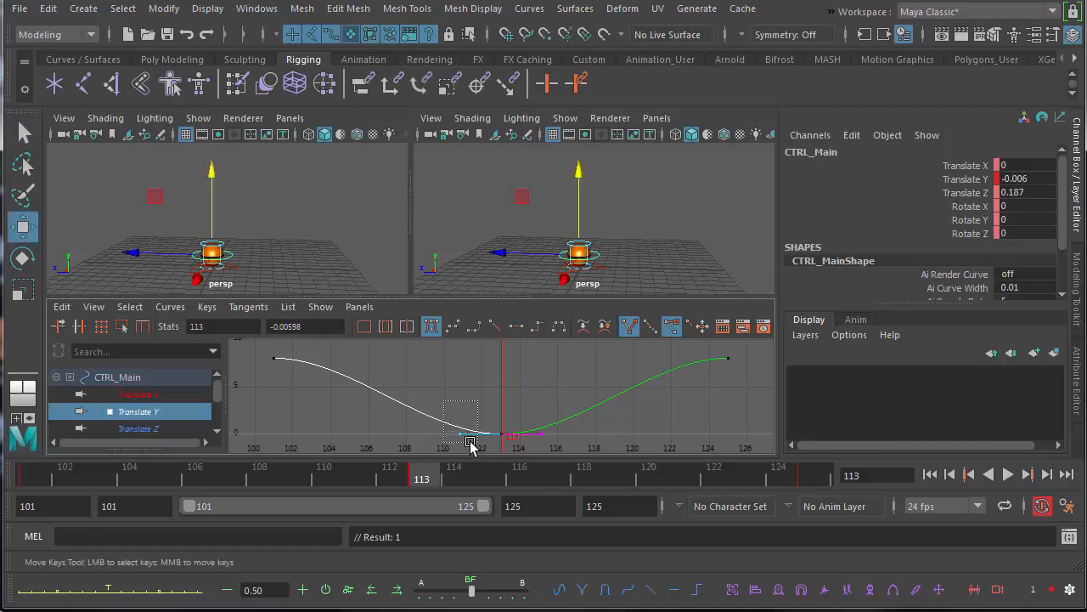
{"action": "middle_click_drag", "start_coordinate": [436, 436], "coordinate": [451, 417]}
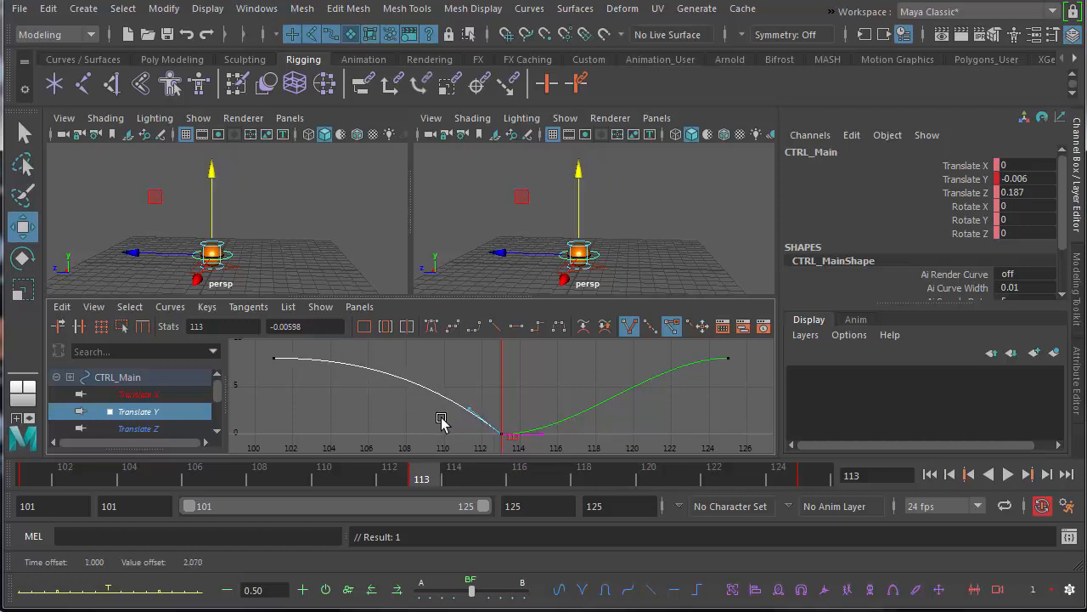
{"action": "right_click", "coordinate": [452, 418]}
{"action": "left_click", "coordinate": [443, 393]}
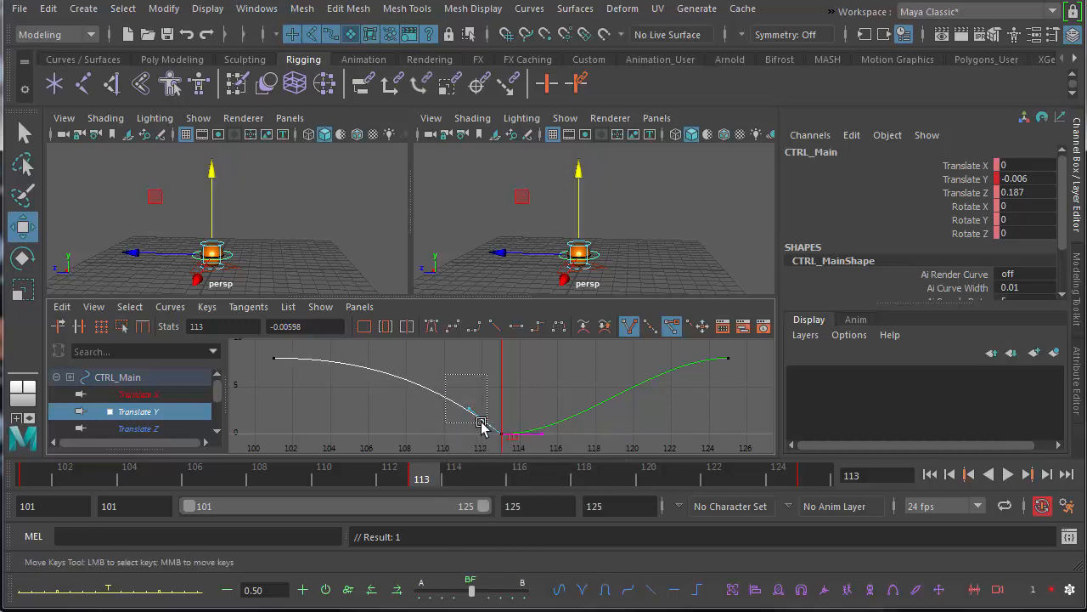
{"action": "middle_click_drag", "start_coordinate": [443, 418], "coordinate": [438, 421]}
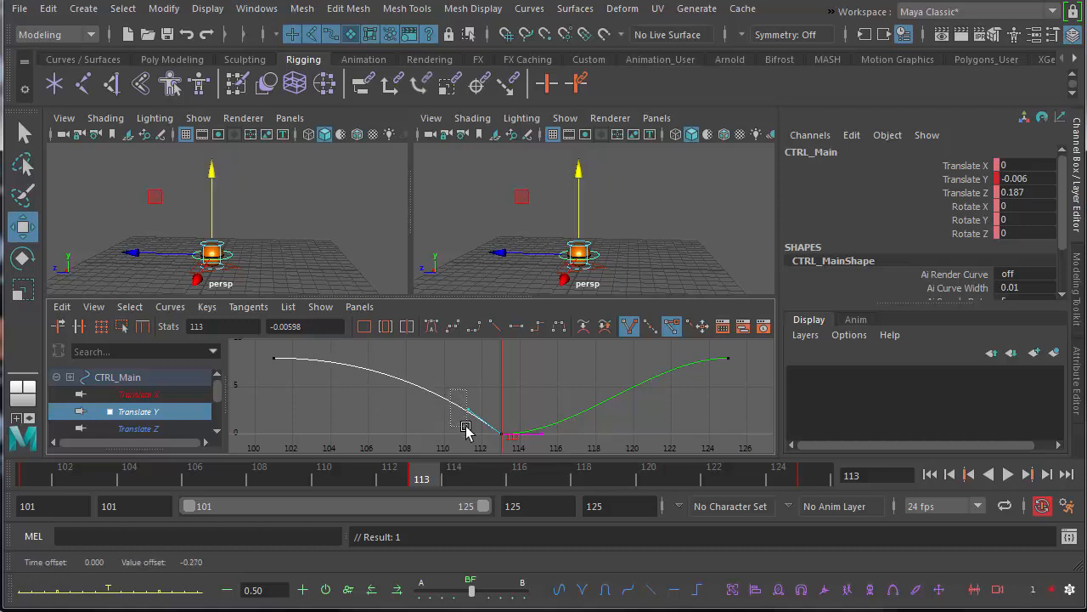
{"action": "middle_click_drag", "start_coordinate": [477, 433], "coordinate": [482, 426]}
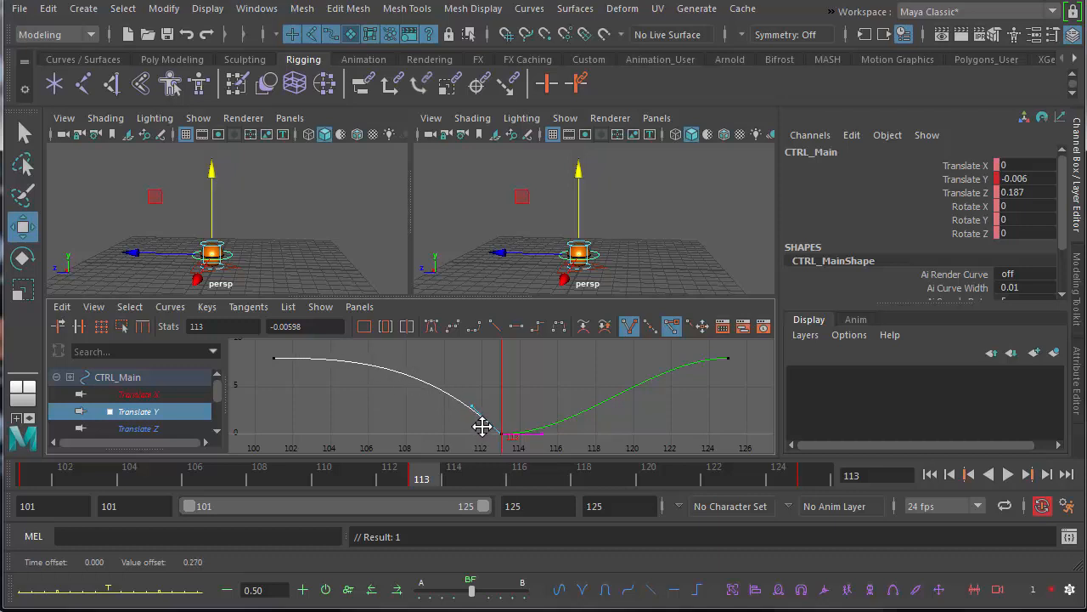
Raise the outgoing tangent handle of the frame 113 key to mirror the incoming side, and play back the bounce
{"action": "left_click_drag", "start_coordinate": [522, 406], "coordinate": [562, 441]}
{"action": "middle_click_drag", "start_coordinate": [541, 433], "coordinate": [518, 410]}
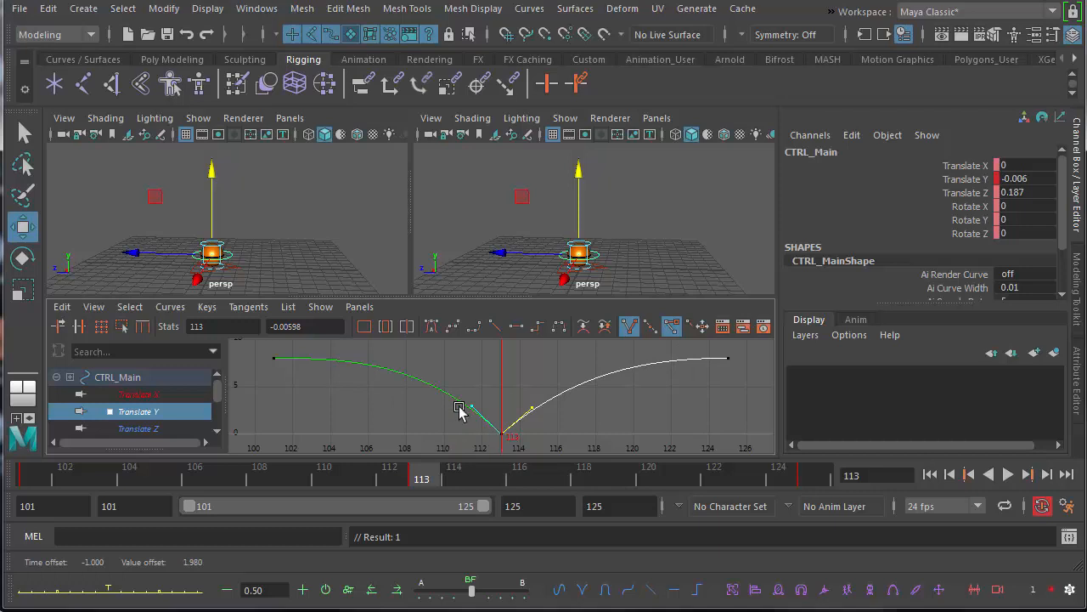
{"action": "left_click", "coordinate": [1007, 474]}
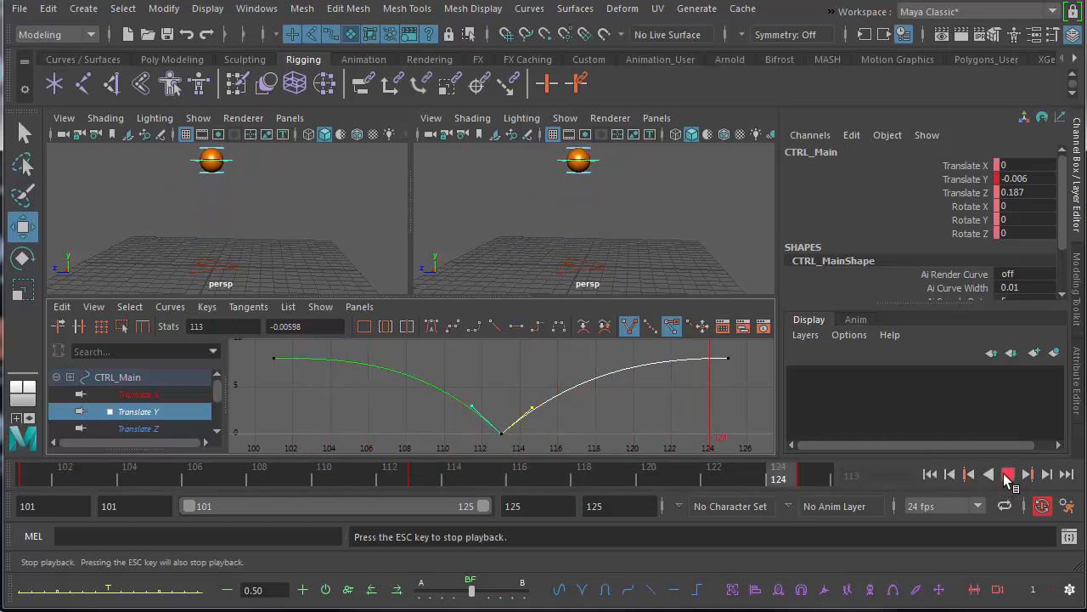
{"action": "left_click", "coordinate": [1009, 478]}
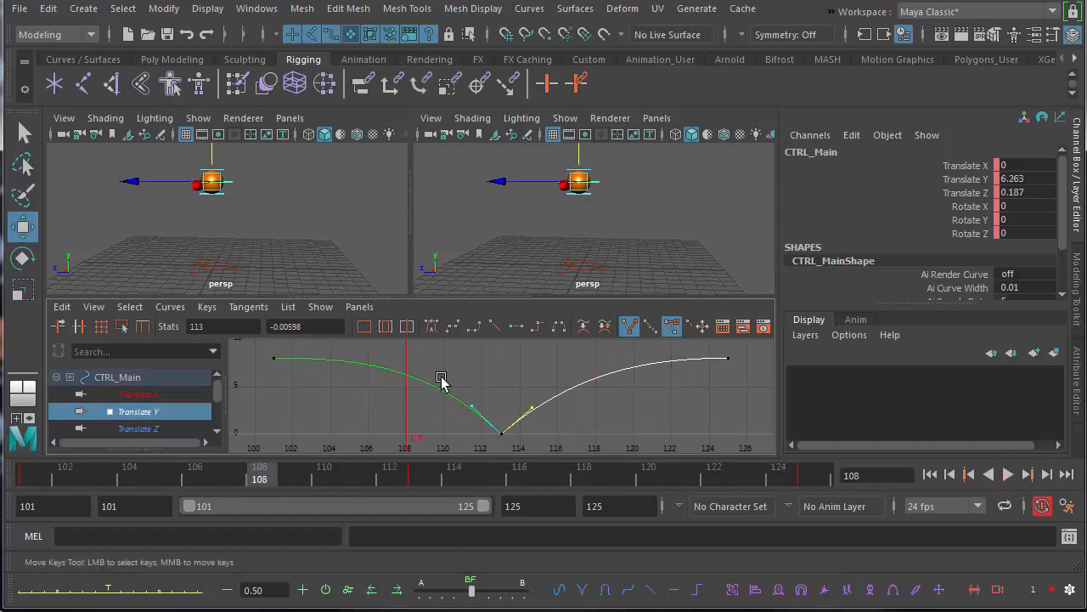
Fine-tune both tangent handles at frame 113 into a symmetrical V shape and play back the bounce again
{"action": "mouse_move", "coordinate": [471, 407]}
{"action": "left_mouse_down"}
{"action": "mouse_move", "coordinate": [473, 425]}
{"action": "mouse_move", "coordinate": [463, 419]}
{"action": "left_mouse_up"}
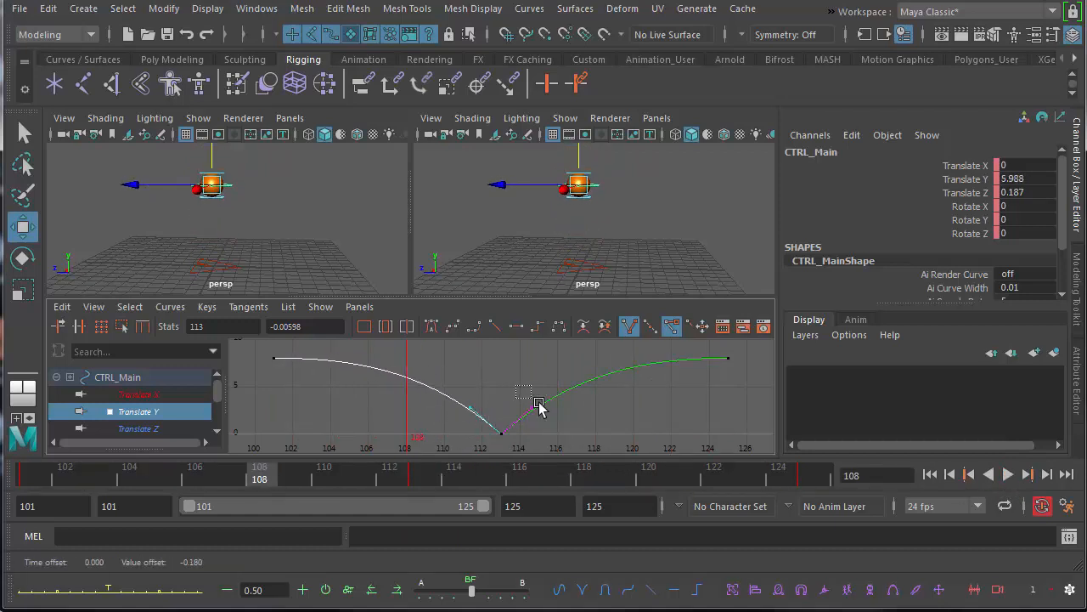
{"action": "left_click_drag", "start_coordinate": [538, 406], "coordinate": [540, 412]}
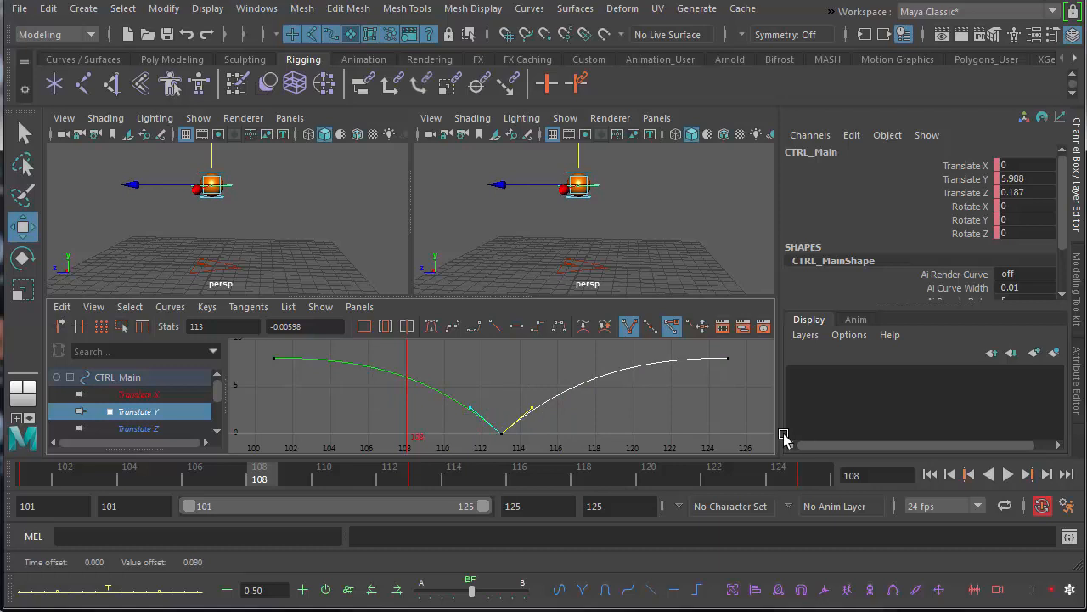
{"action": "left_click", "coordinate": [1008, 474]}
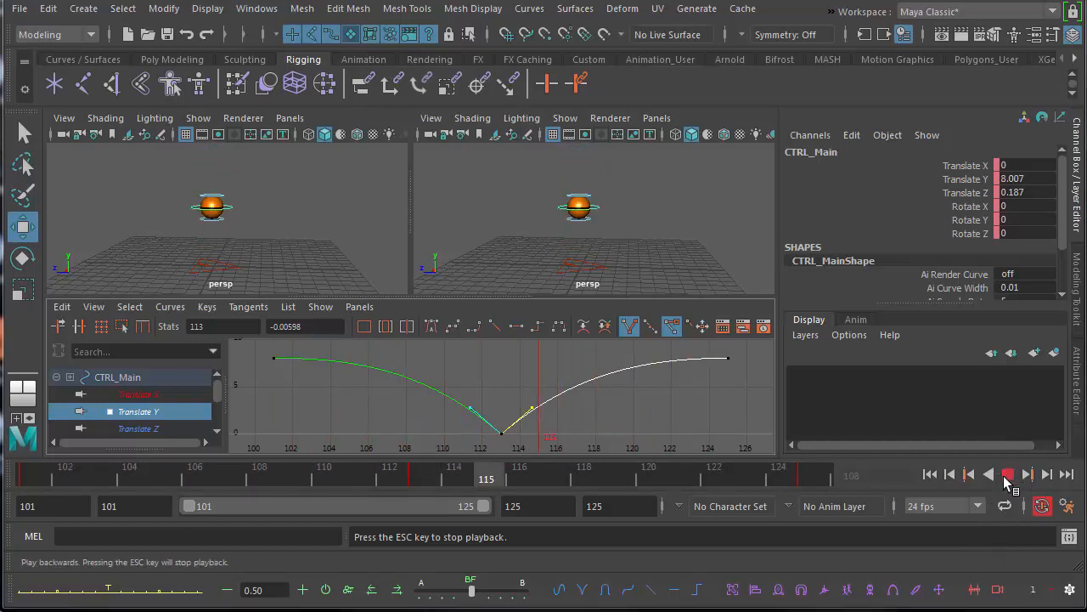
{"action": "key", "text": "Escape"}
Start saving the scene under a new name in the project's scenes folder, with Maya ASCII as the file type
{"action": "left_click", "coordinate": [26, 10]}
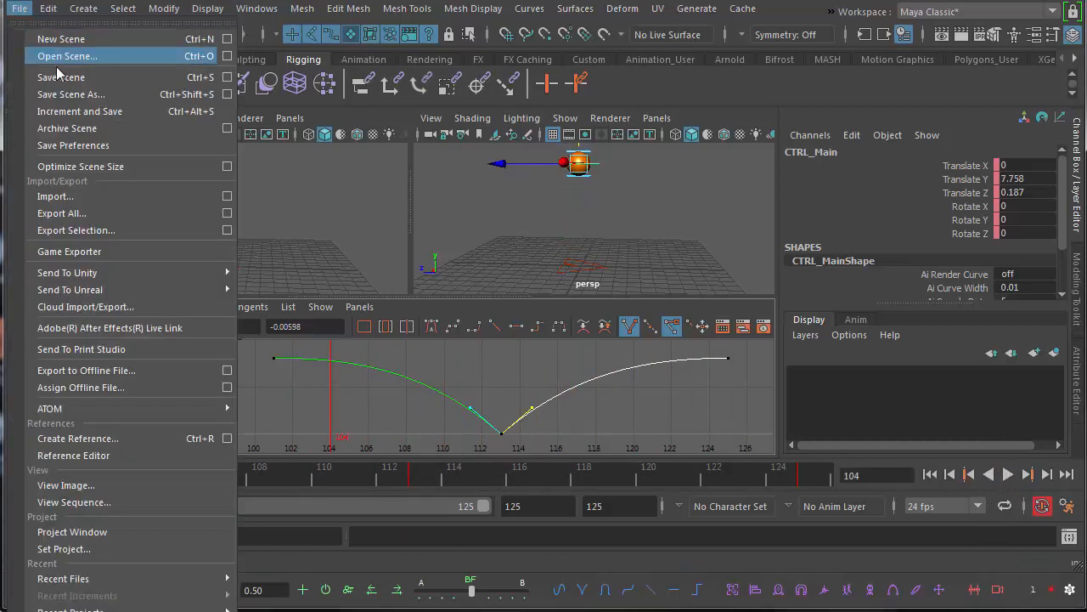
{"action": "left_click", "coordinate": [75, 99]}
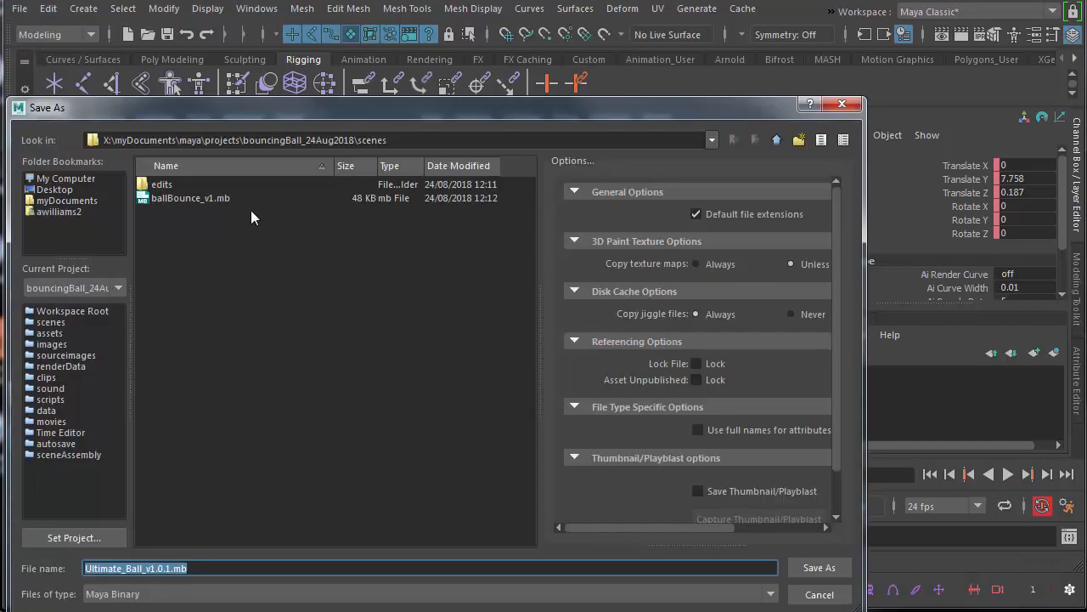
{"action": "left_click", "coordinate": [218, 202]}
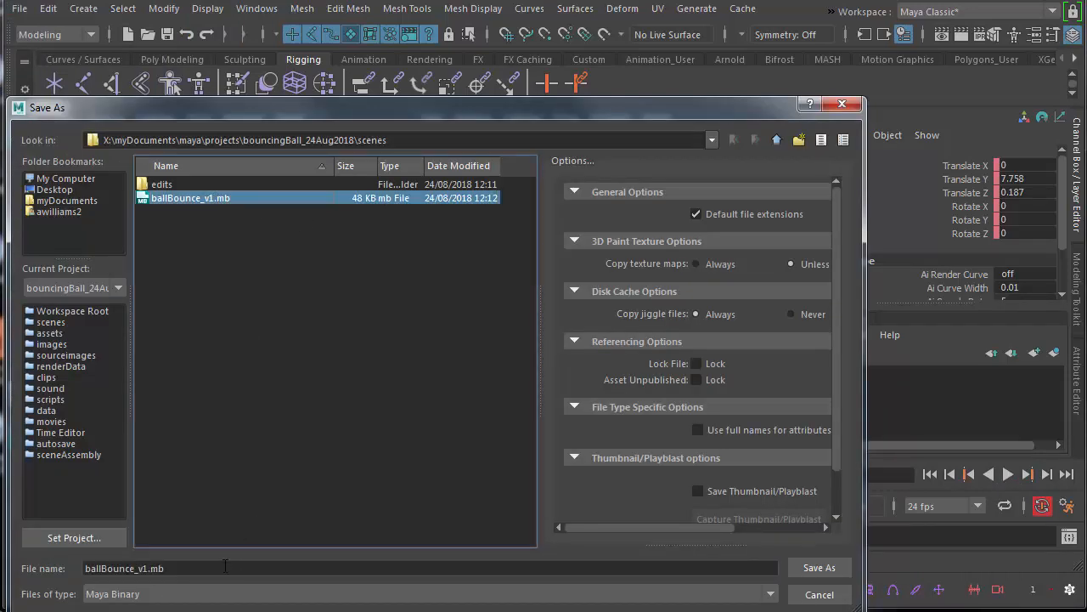
{"action": "left_click", "coordinate": [226, 567]}
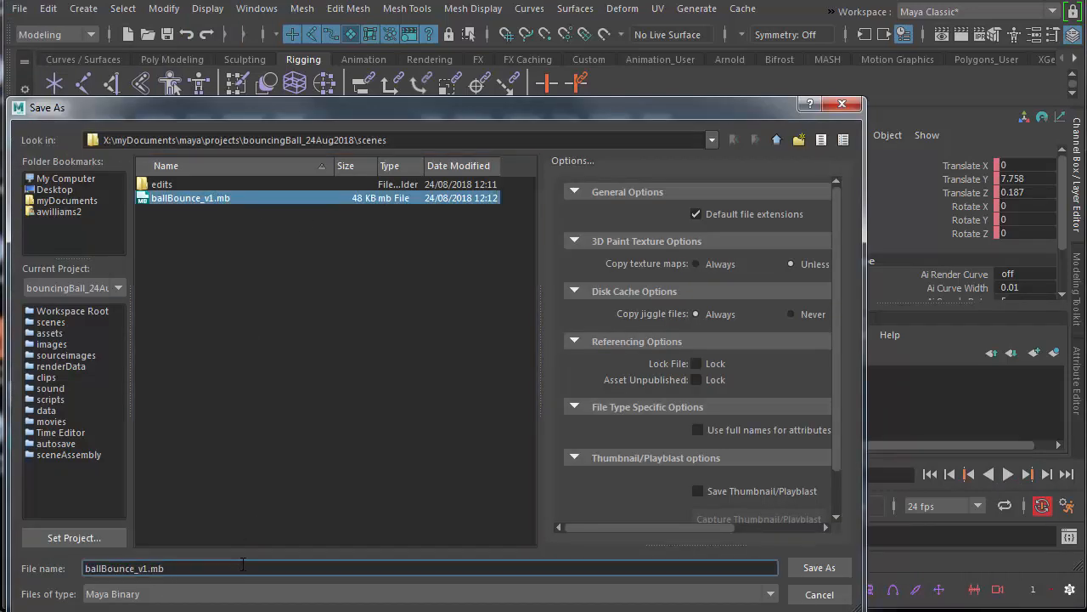
{"action": "left_click", "coordinate": [529, 594]}
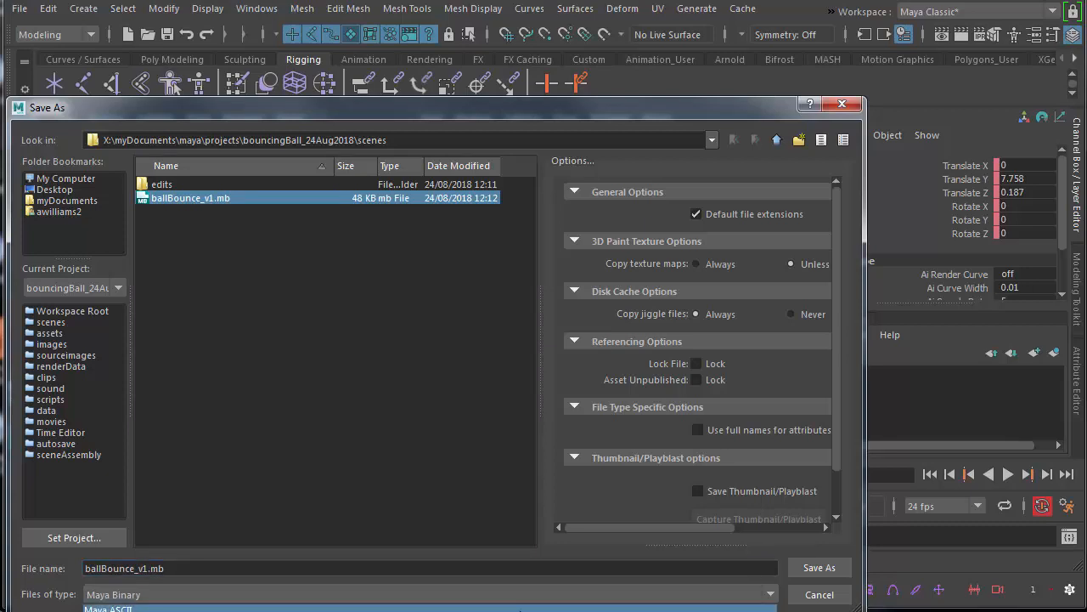
{"action": "left_click", "coordinate": [523, 608]}
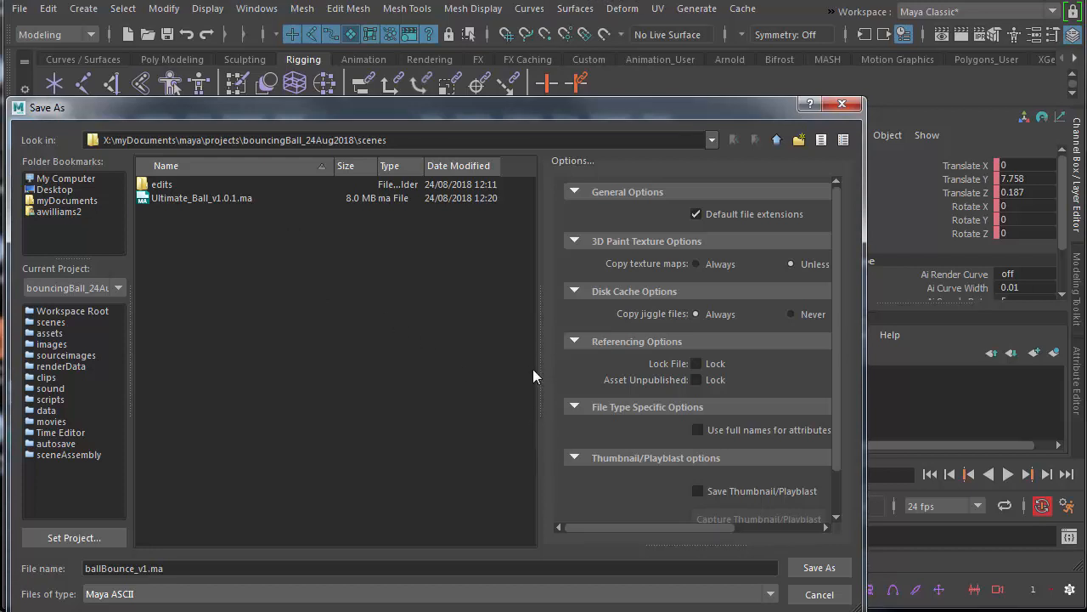
Name the scene file ballBounce_v1.ma and save it
{"action": "left_click", "coordinate": [263, 204]}
{"action": "left_click", "coordinate": [255, 564]}
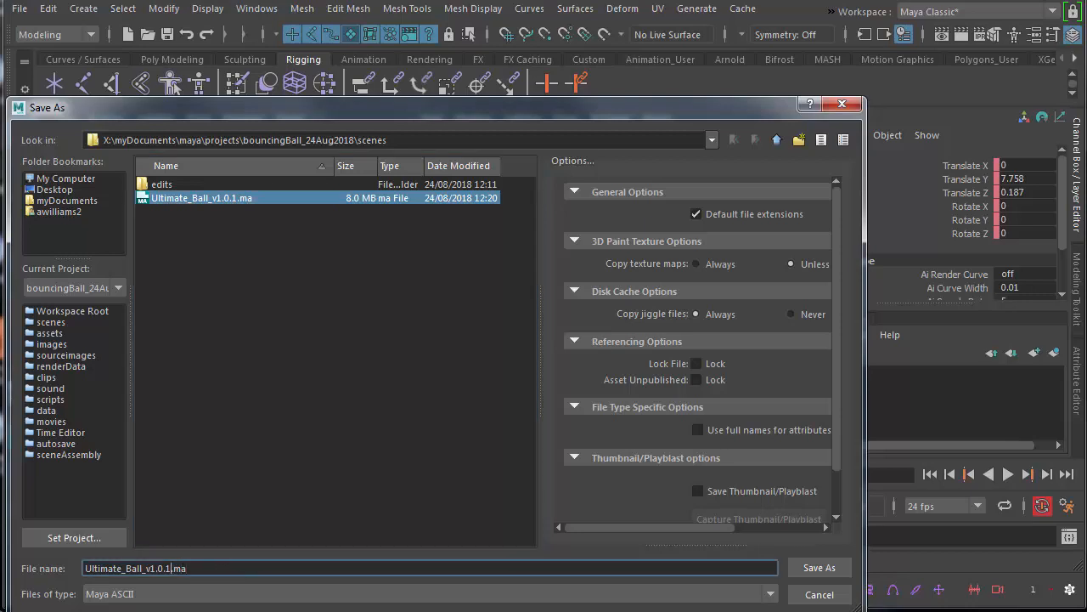
{"action": "key", "text": "BackSpace"}
{"action": "key", "text": "BackSpace"}
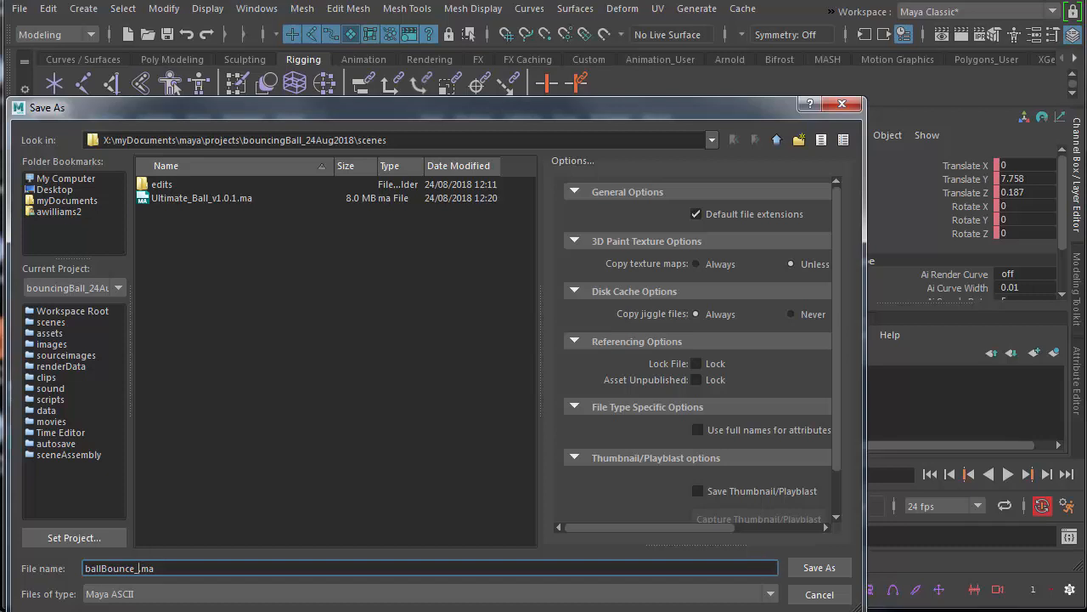
{"action": "type", "text": "v1"}
{"action": "key", "text": "BackSpace"}
{"action": "type", "text": "2"}
{"action": "key", "text": "BackSpace"}
{"action": "type", "text": "12"}
{"action": "key", "text": "BackSpace"}
{"action": "key", "text": "BackSpace"}
{"action": "type", "text": "1"}
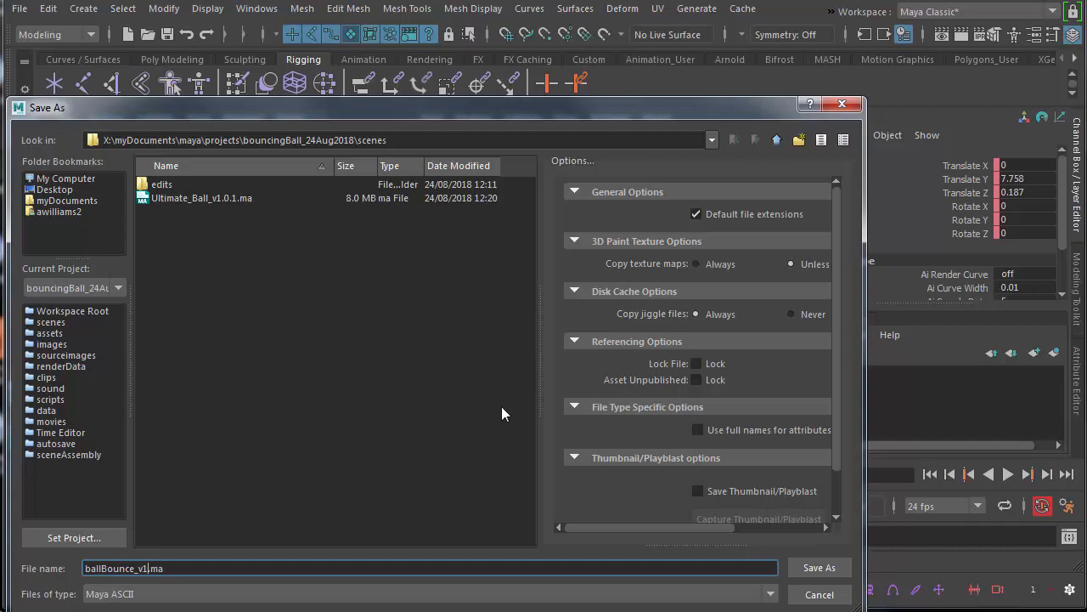
{"action": "left_click", "coordinate": [805, 572]}
{"action": "key", "text": "w"}
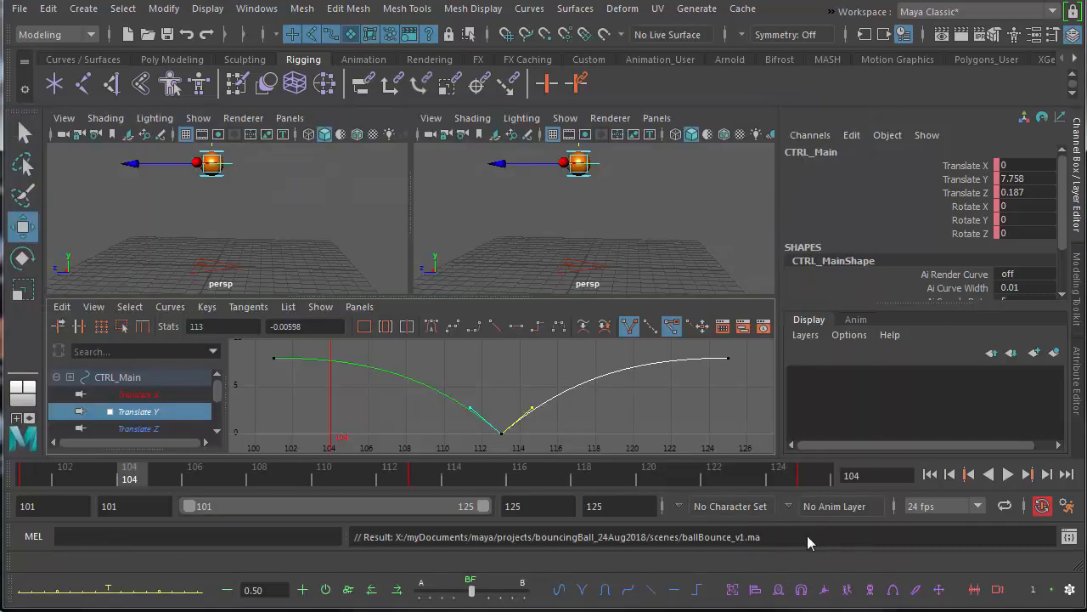